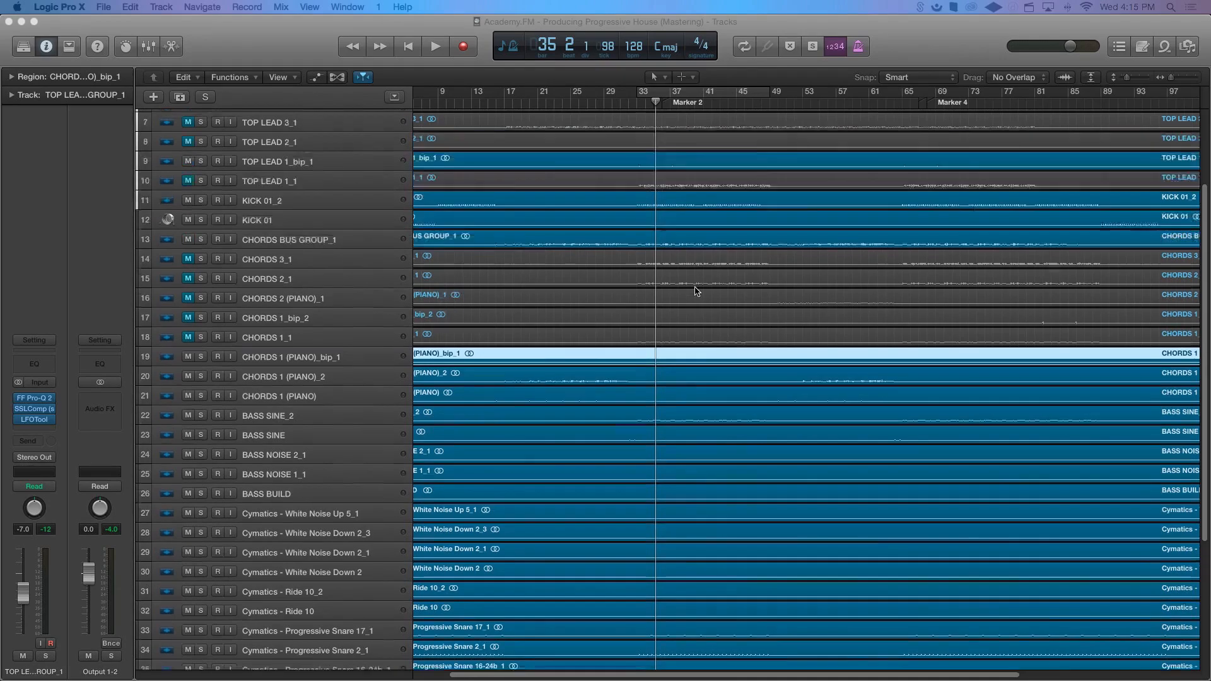
- Select the TOP LEAD 4_bip_2 region and enlarge the track rows vertically so the waveforms are easier to read
scroll(698, 268, up, 2)
click(704, 266)
scroll(706, 267, up, 1)
scroll(707, 268, up, 3)
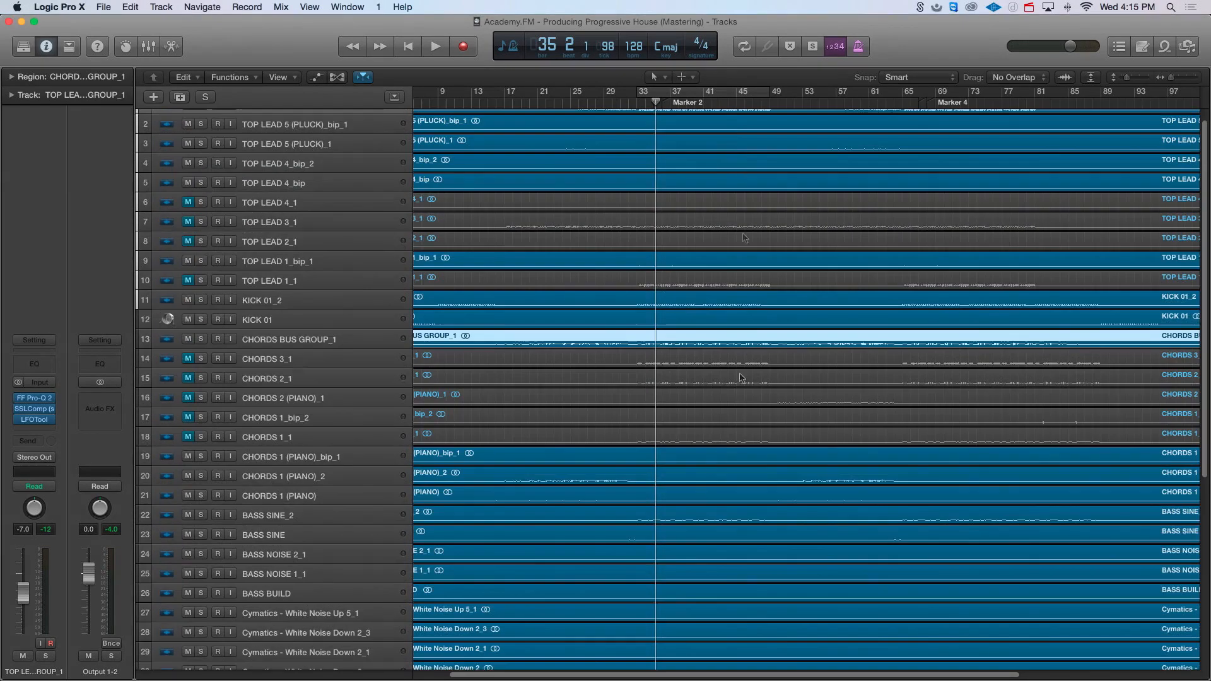
scroll(719, 414, up, 1)
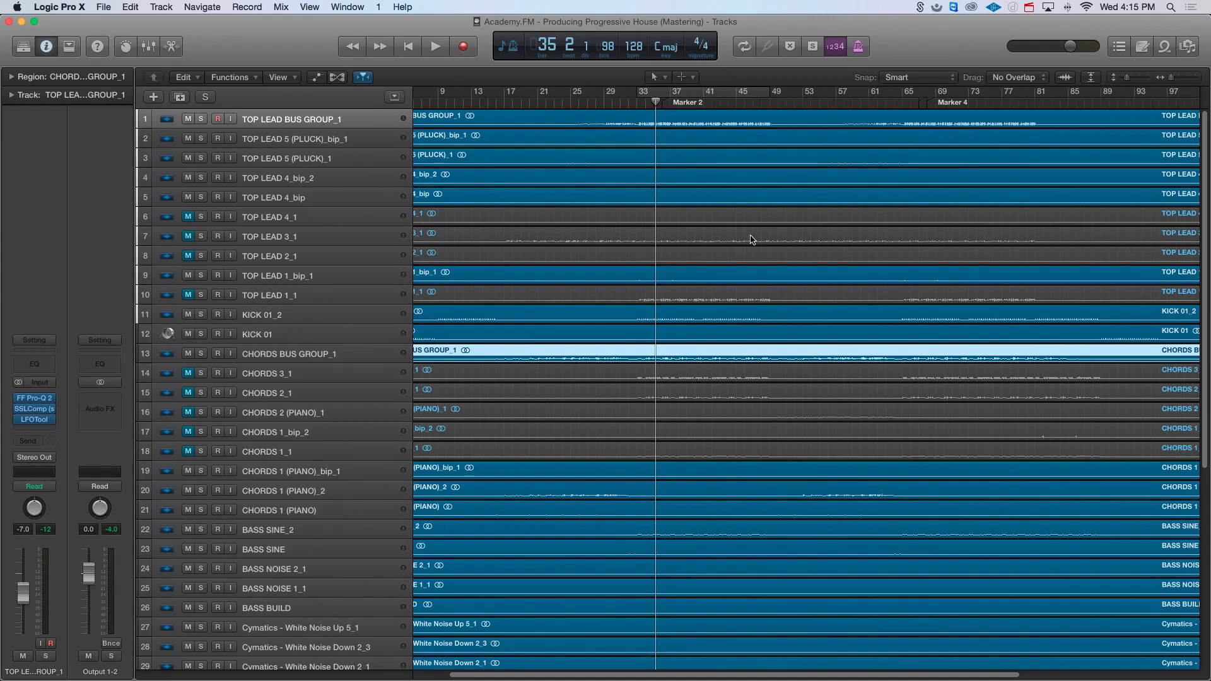
click(711, 180)
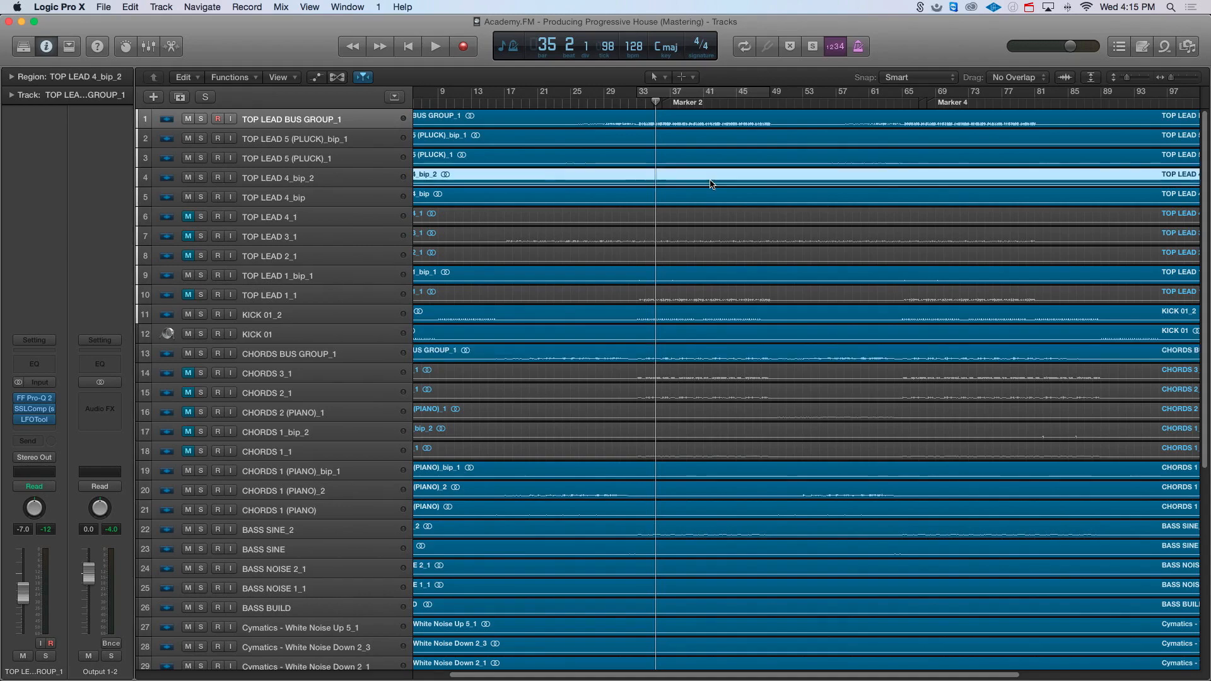
key(super+Down)
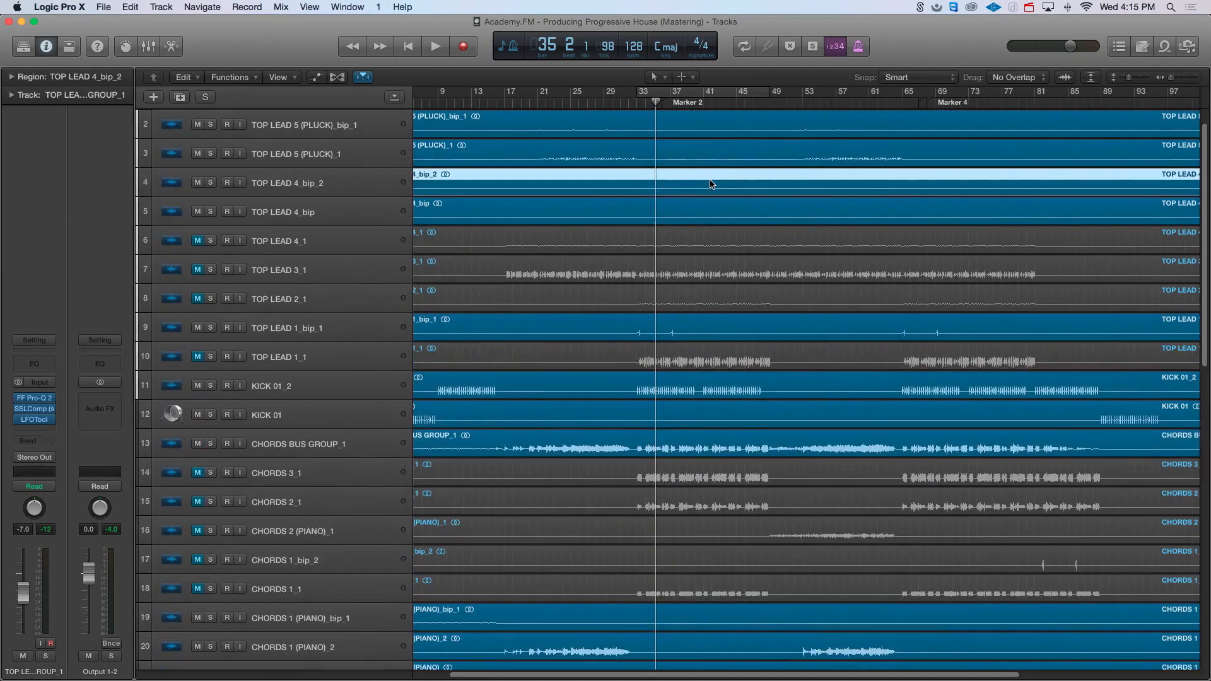
scroll(711, 183, up, 1)
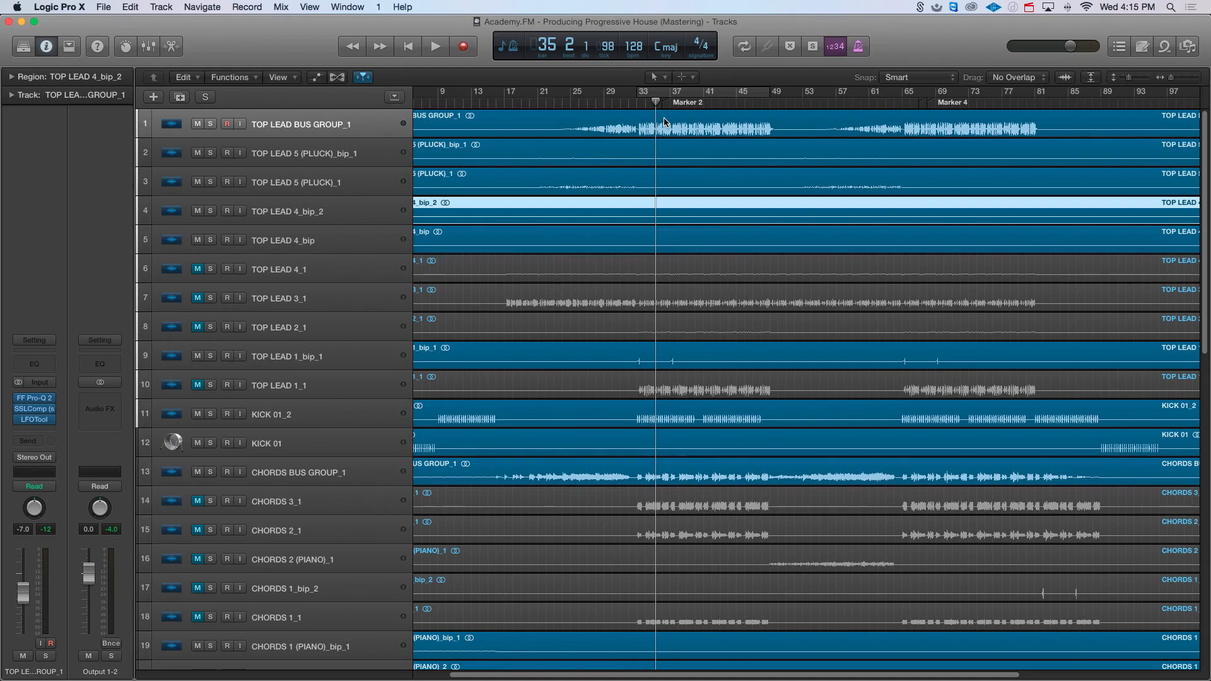
- Set a playback cycle from bar 33 to bar 49 over the first lead section and audition it briefly
click(686, 94)
drag(640, 92, 622, 92)
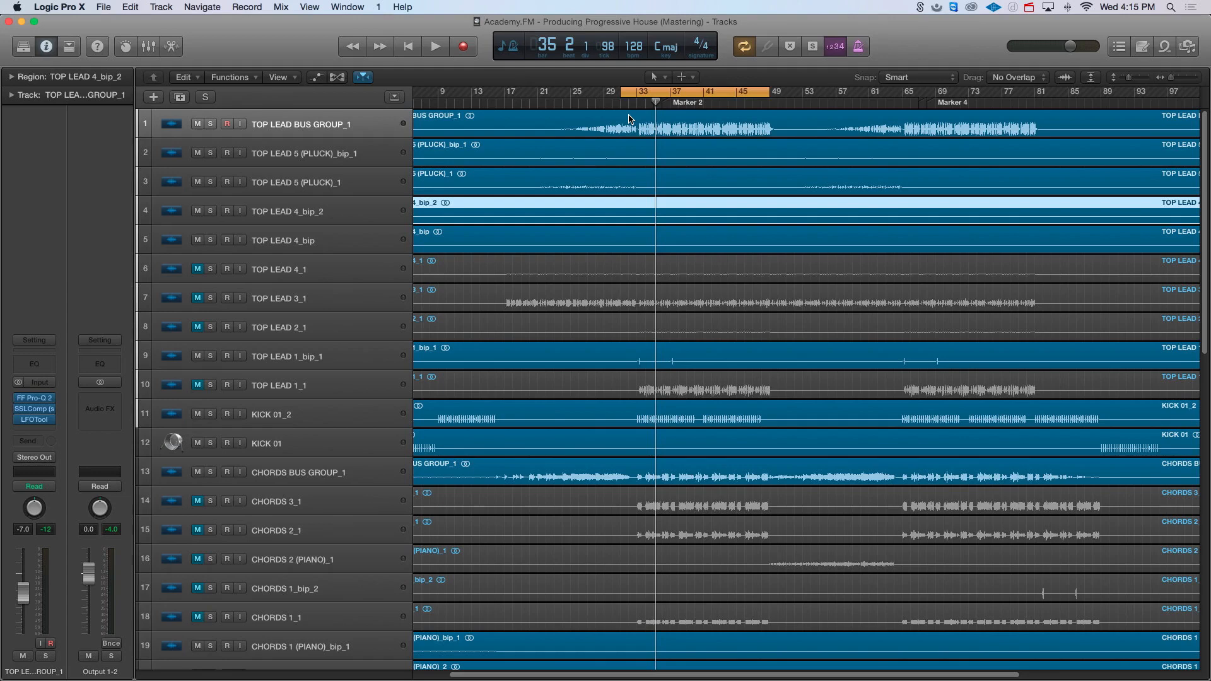
key(space)
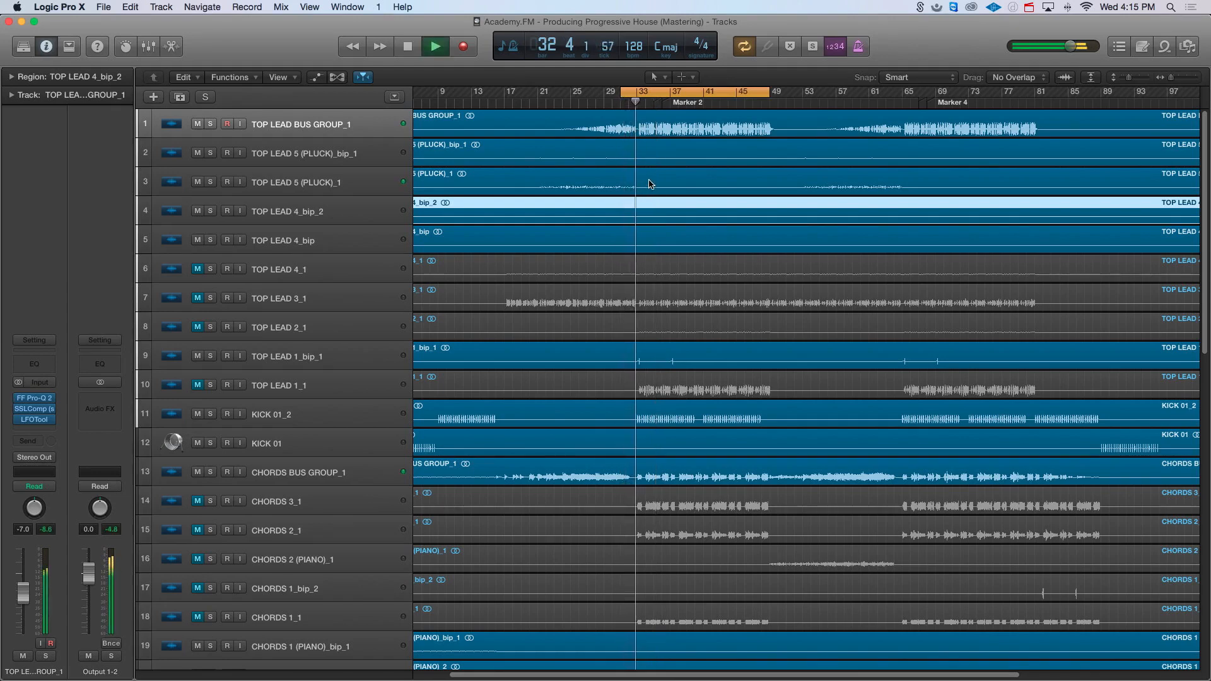
drag(622, 93, 640, 93)
key(space)
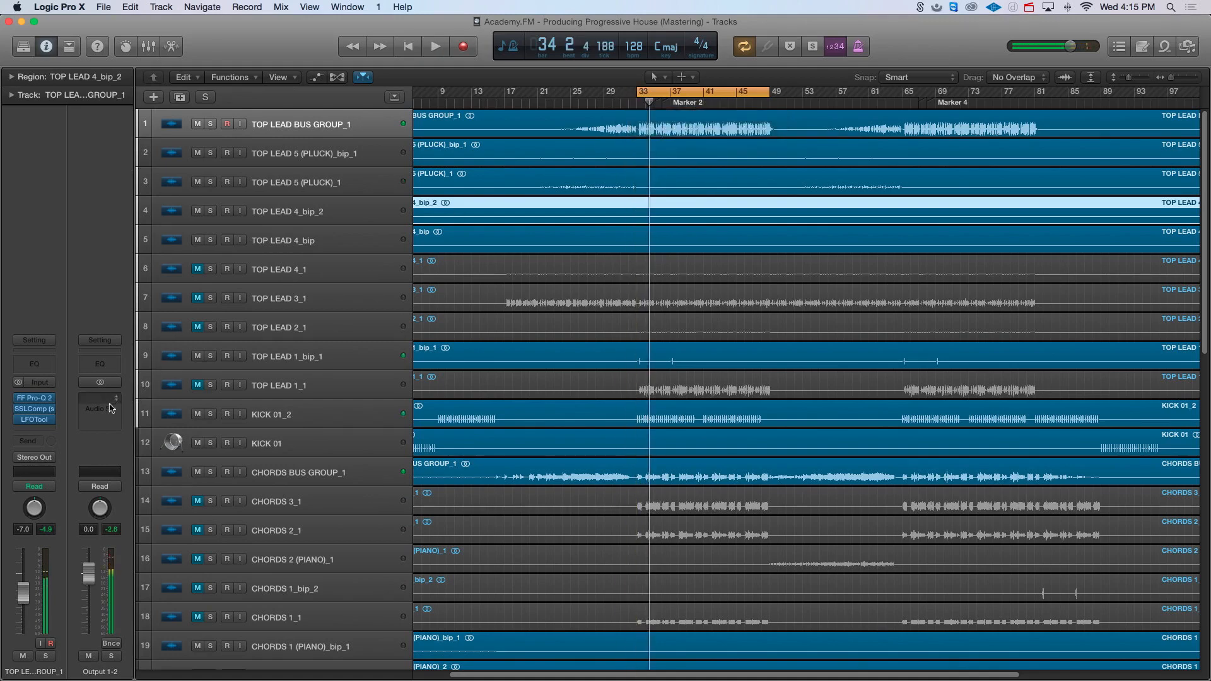
- Insert the Universal Audio UAD Pultec EQP-1A Legacy equalizer on the Output 1-2 channel
click(111, 409)
mouse_move(122, 563)
mouse_move(226, 622)
scroll(378, 599, down, 3)
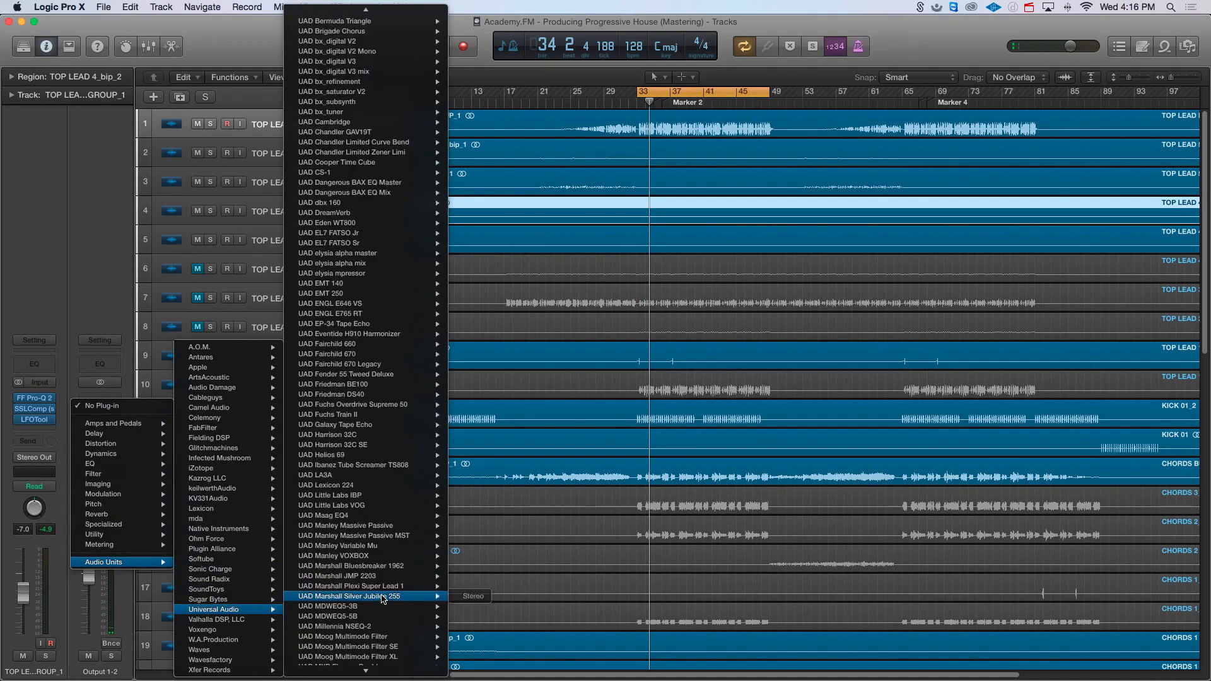
mouse_move(383, 599)
scroll(383, 600, down, 10)
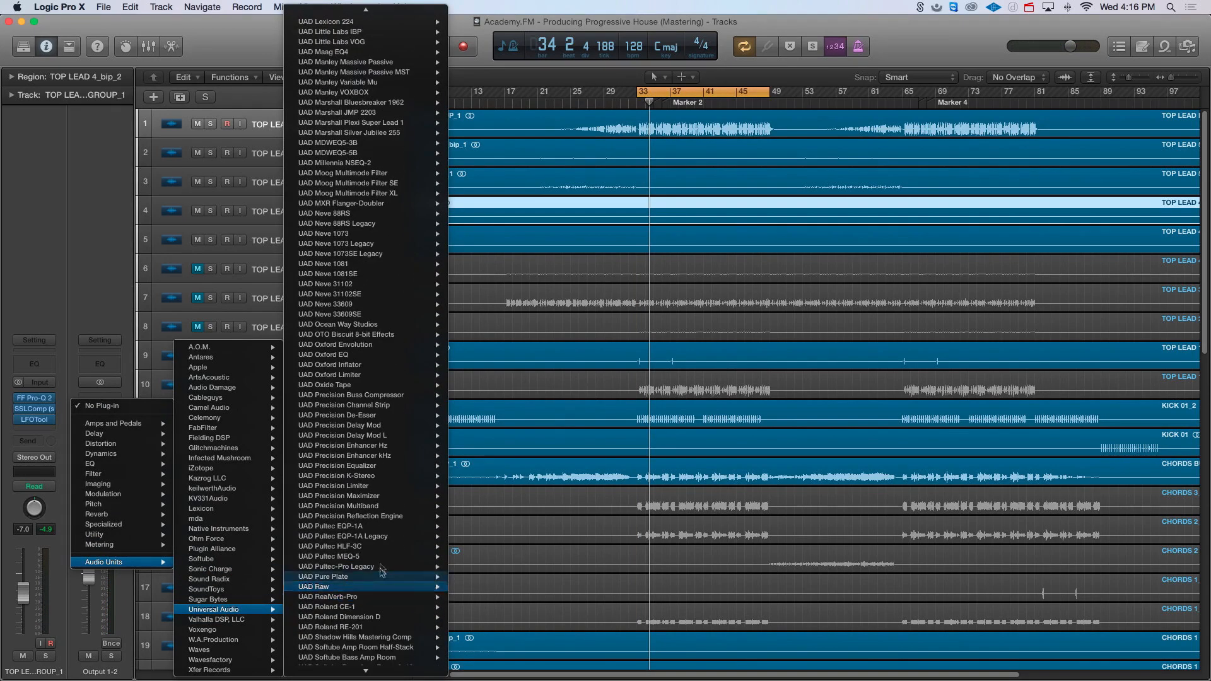
mouse_move(377, 538)
click(470, 537)
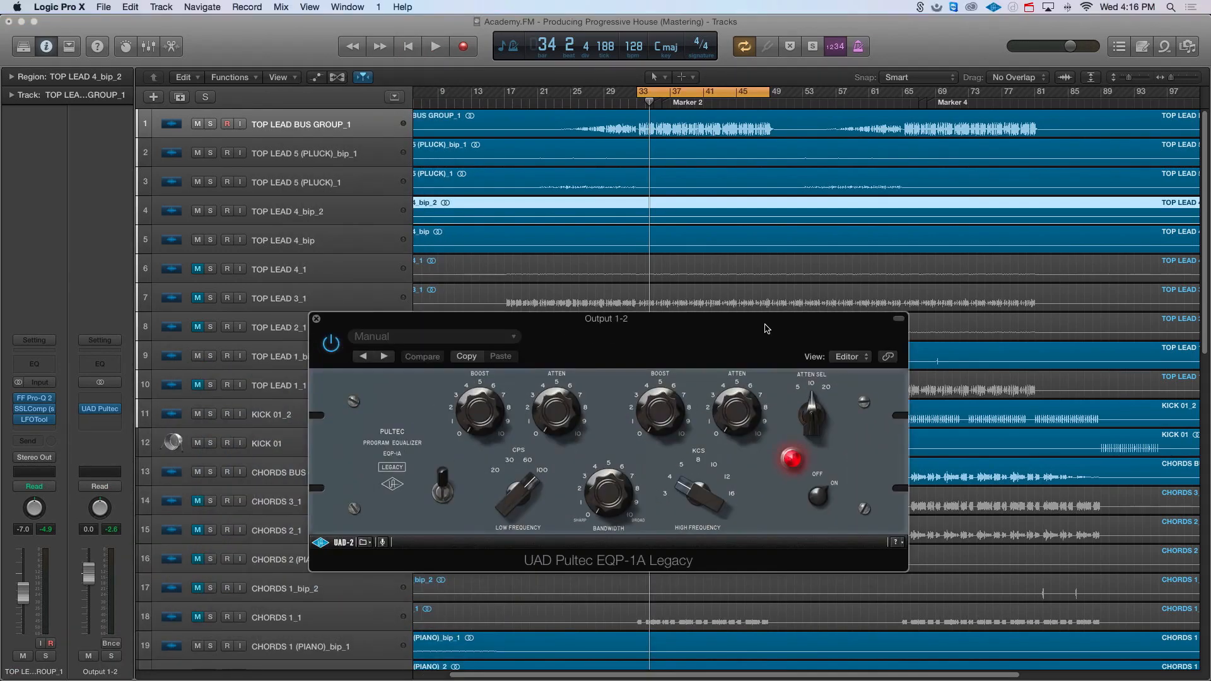
- Load the Universal Audio UAD Pultec EQP-1A in place of the Legacy version on the Output 1-2 channel
click(116, 419)
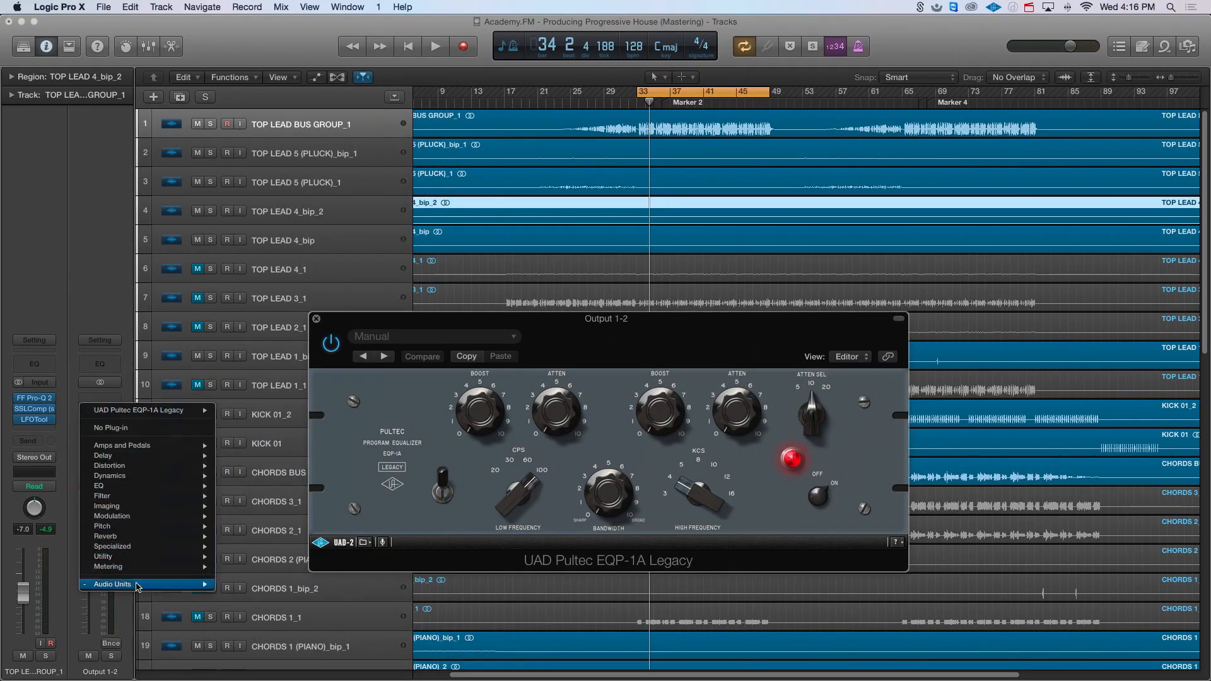
key(Escape)
click(118, 414)
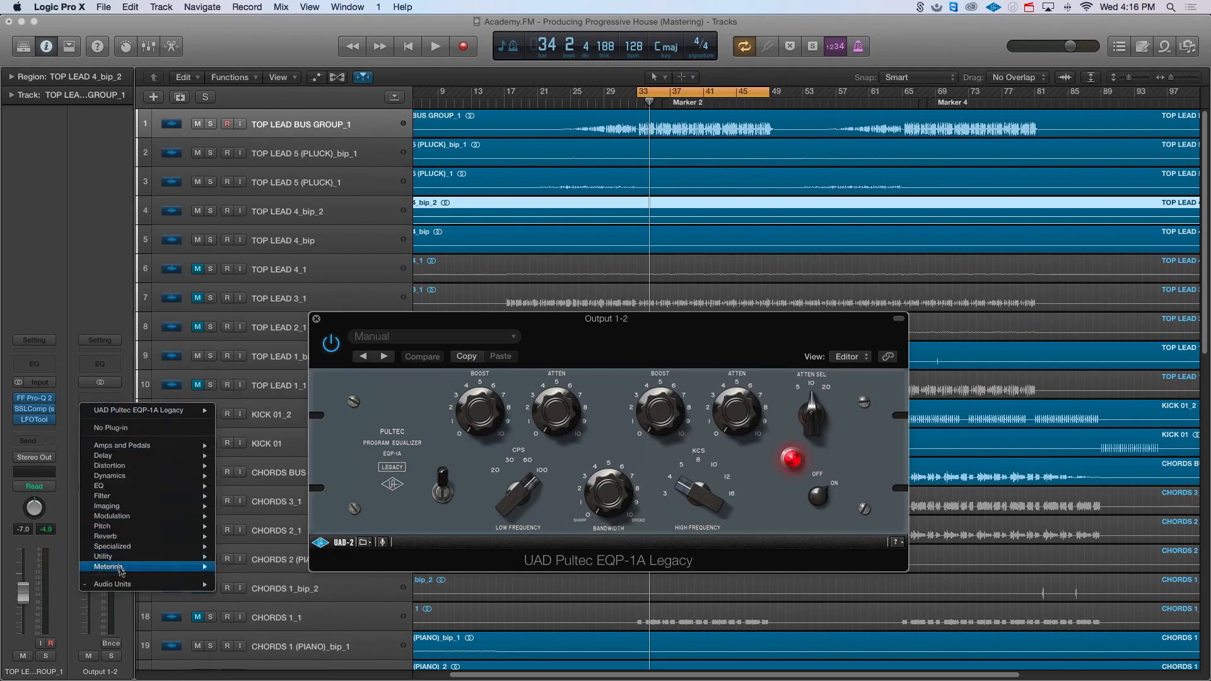
mouse_move(126, 584)
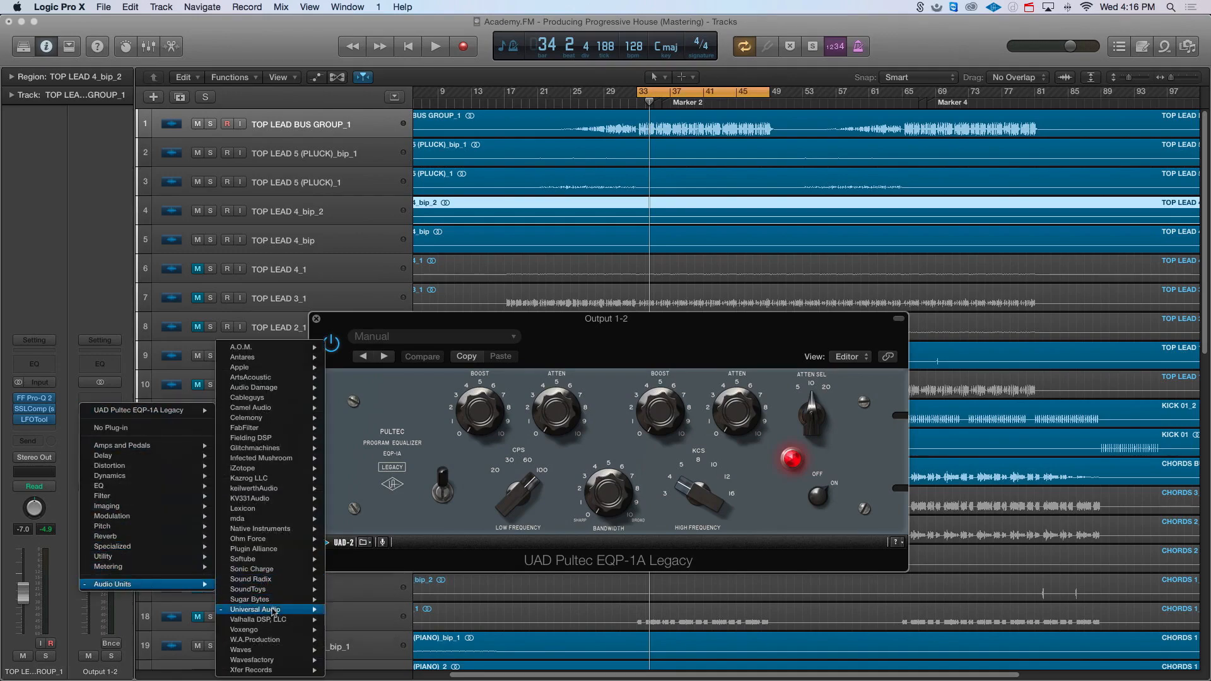
mouse_move(270, 609)
scroll(382, 605, down, 5)
scroll(385, 607, down, 10)
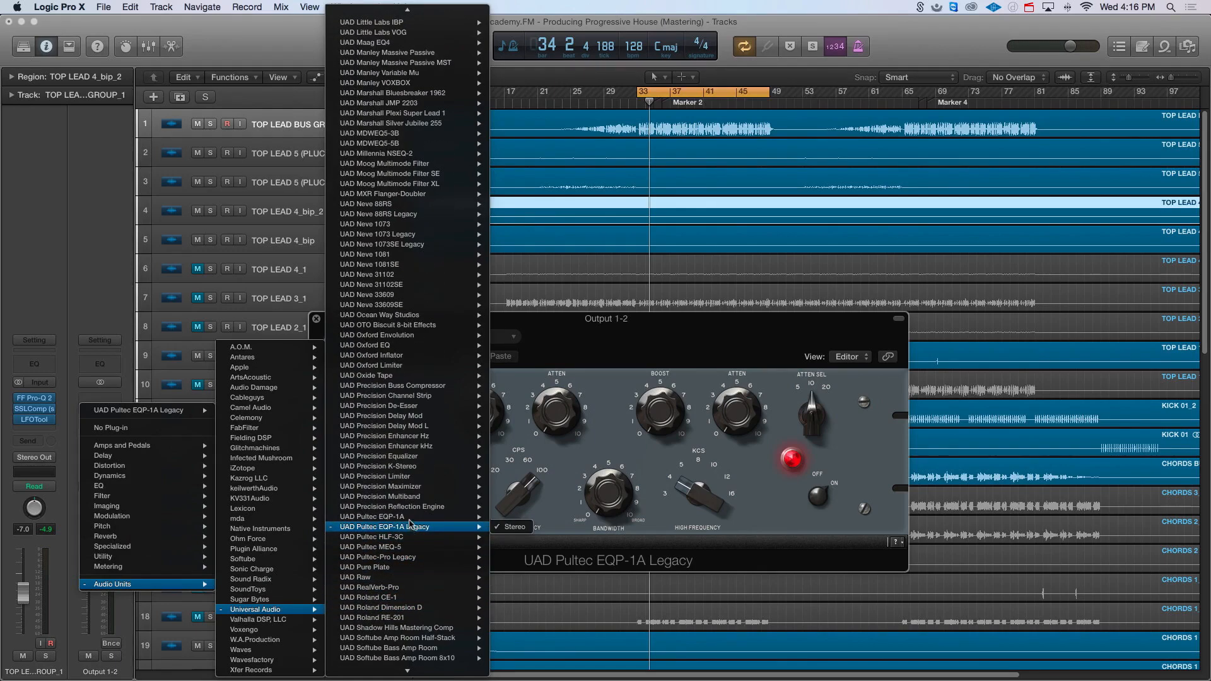
click(508, 526)
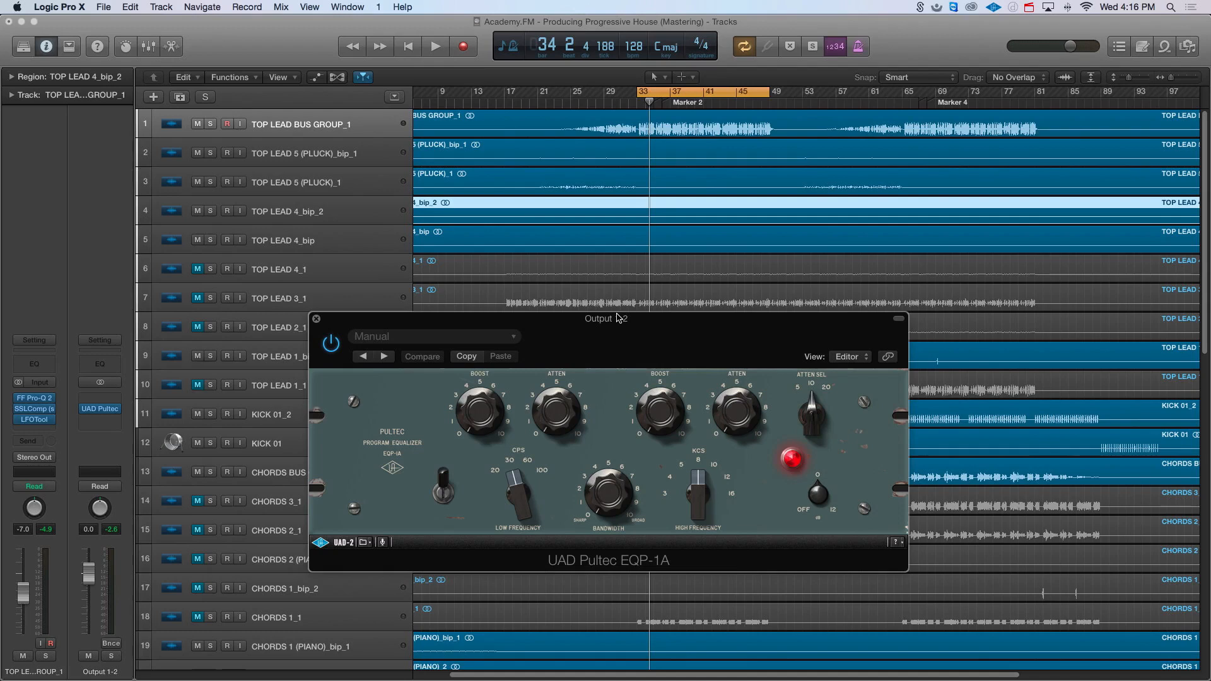
- During playback, set the EQP-1A's low boost to about 2 at 60 CPS and its high frequency to 16 KCS
key(space)
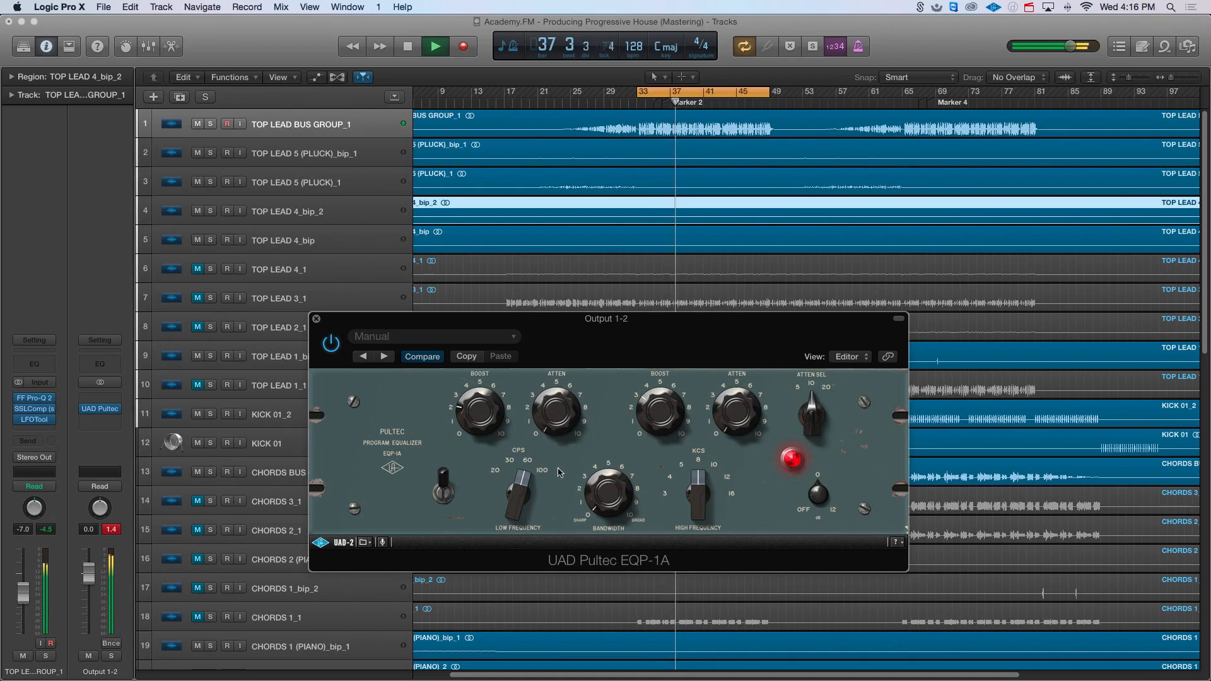
drag(706, 472, 708, 355)
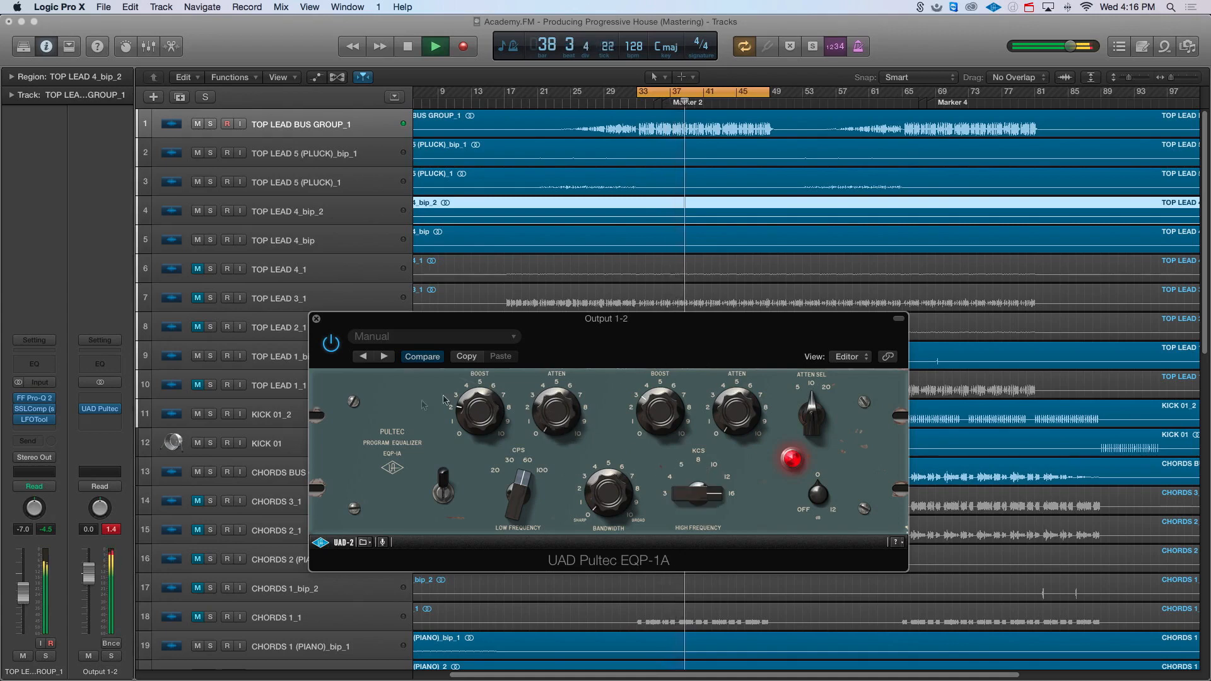
key(space)
- Play the cycled section and compare the master output with the EQP-1A bypassed and enabled
key(space)
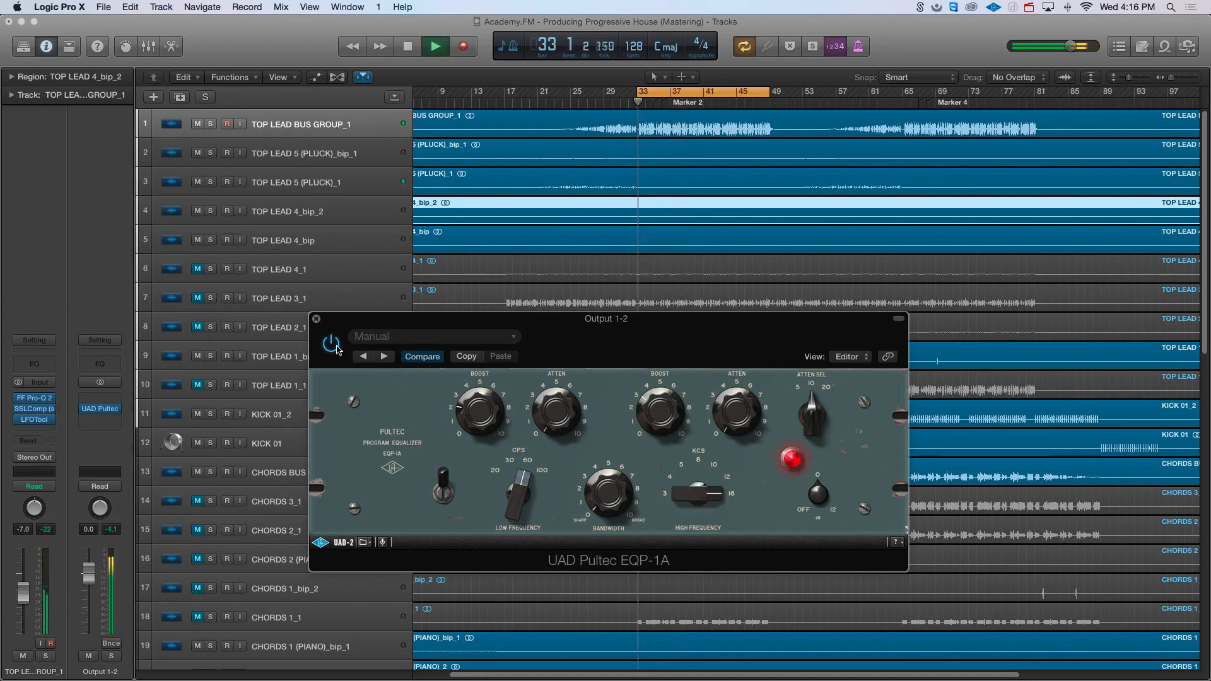
click(335, 347)
click(335, 346)
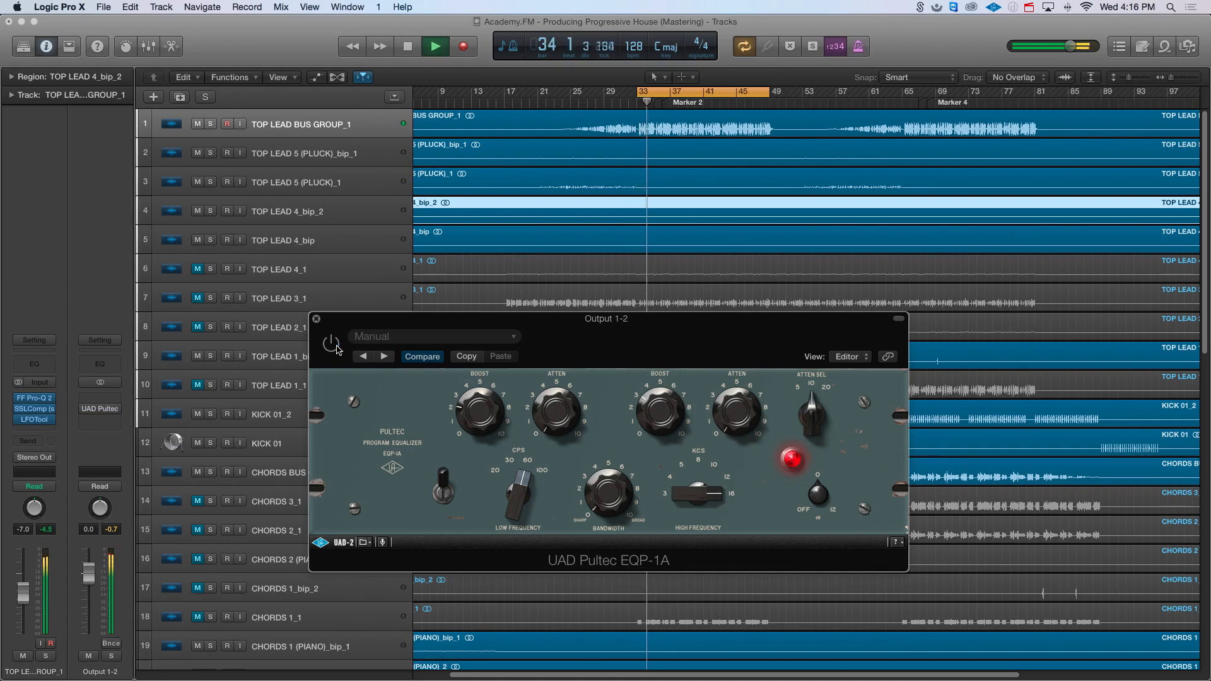
click(336, 347)
click(335, 346)
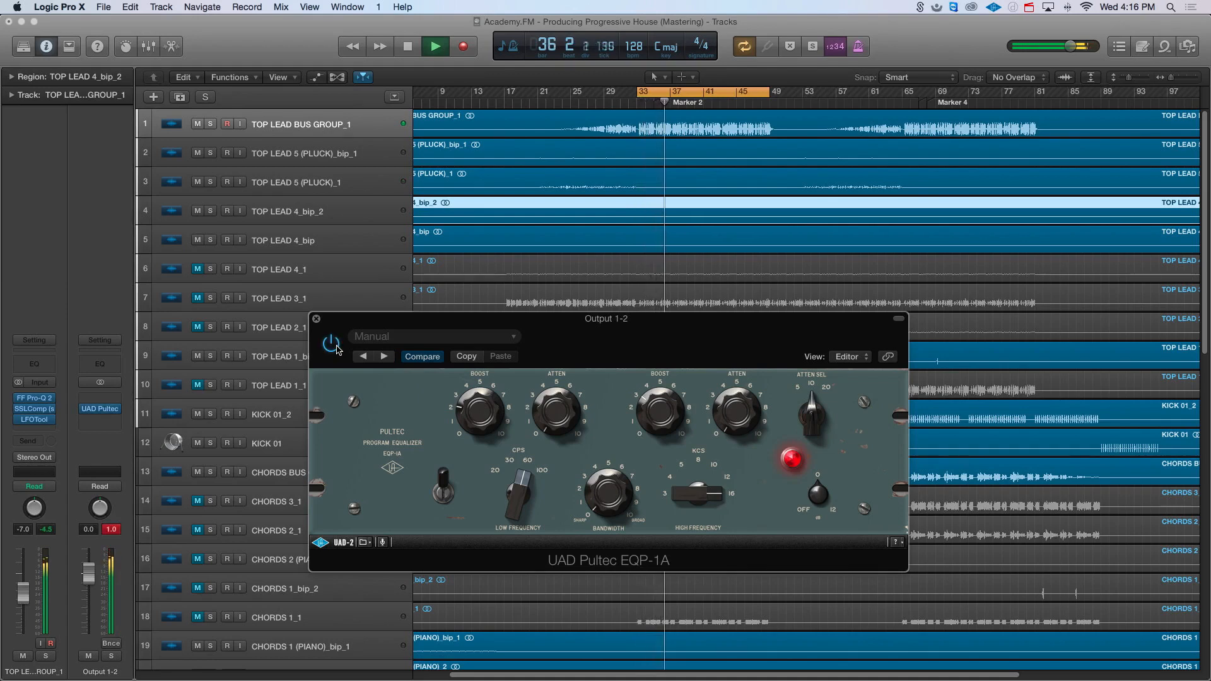
key(space)
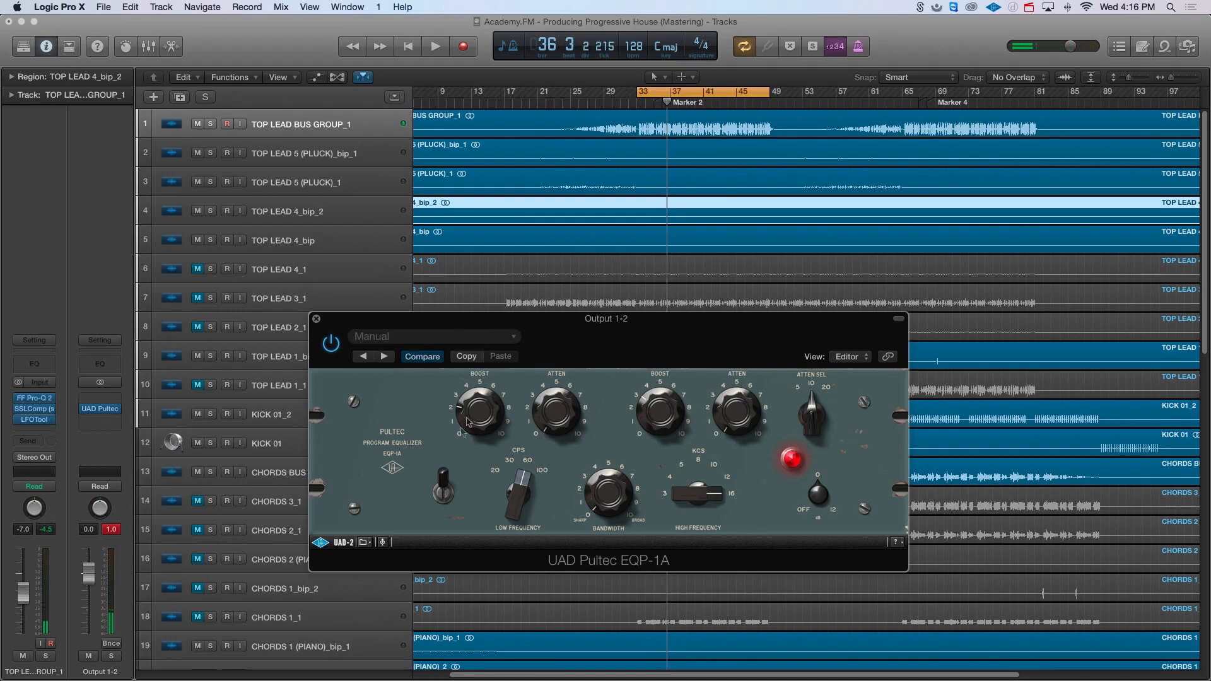
- Insert the FabFilter FF Pro-MB multiband compressor below the Pultec on the Output 1-2 channel
drag(427, 312, 482, 279)
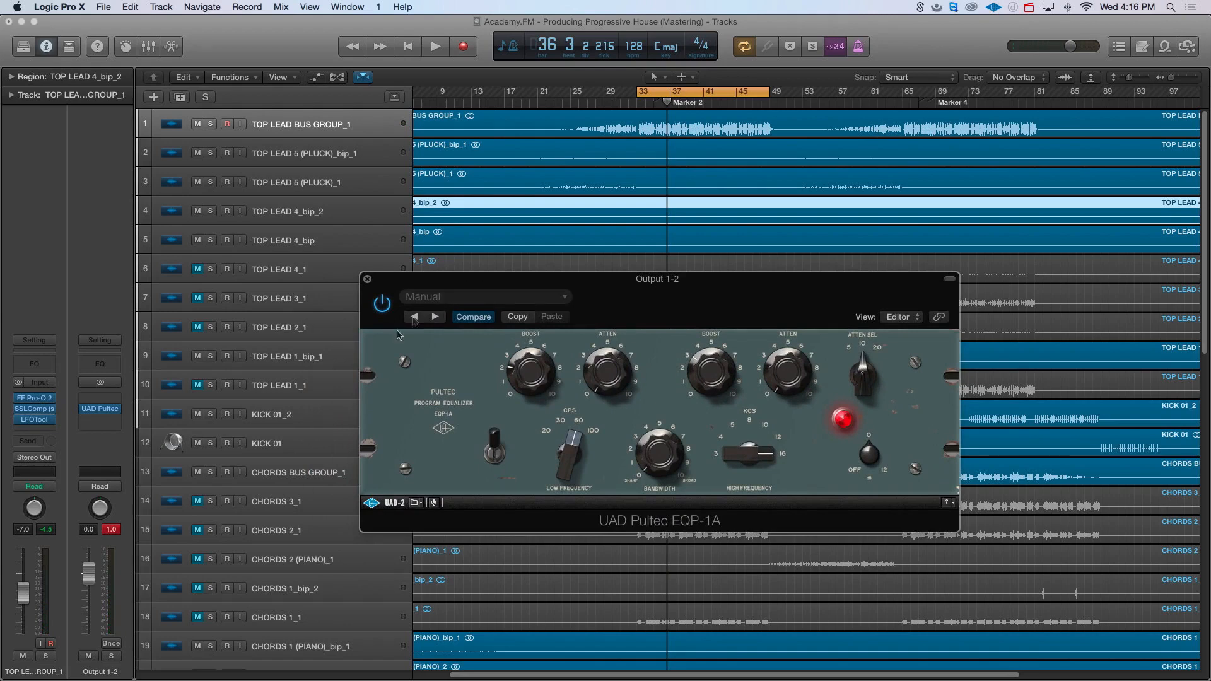
click(107, 423)
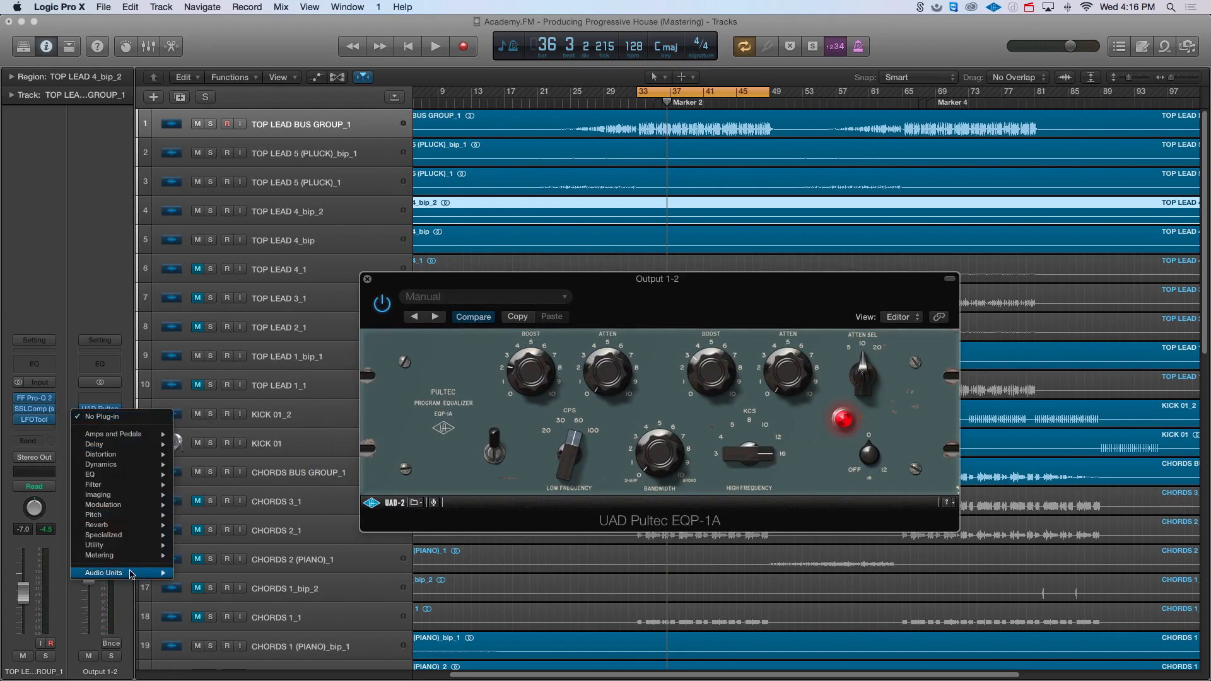
mouse_move(231, 429)
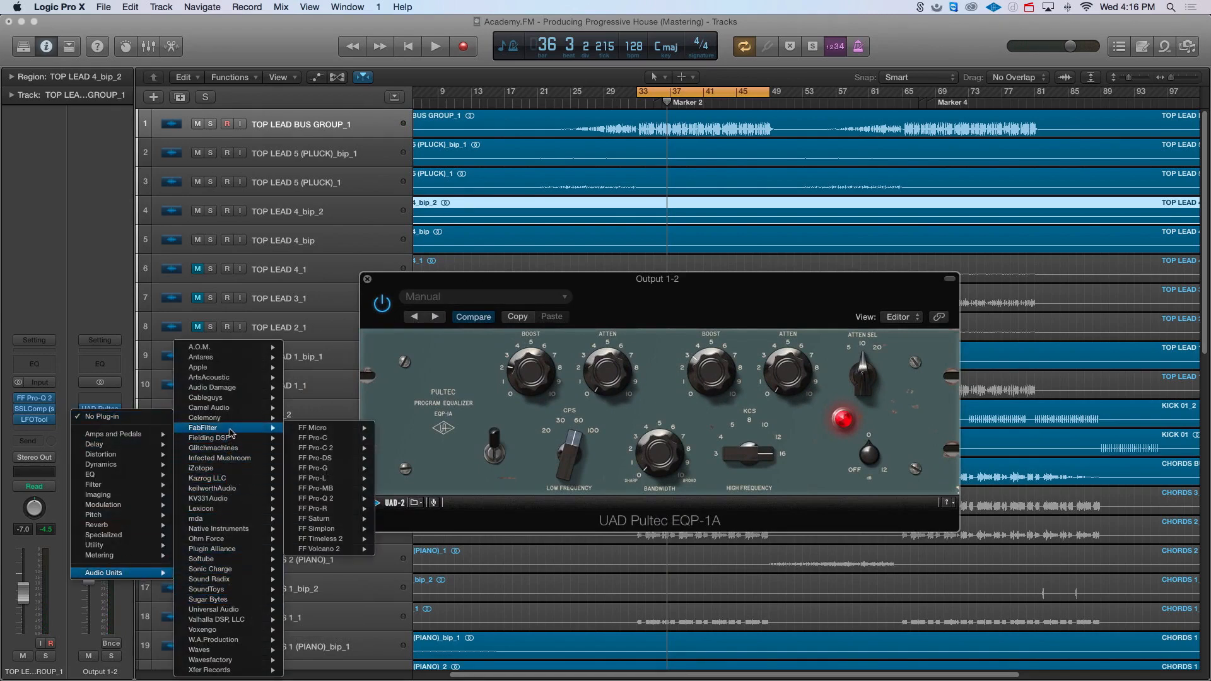
mouse_move(337, 489)
click(398, 490)
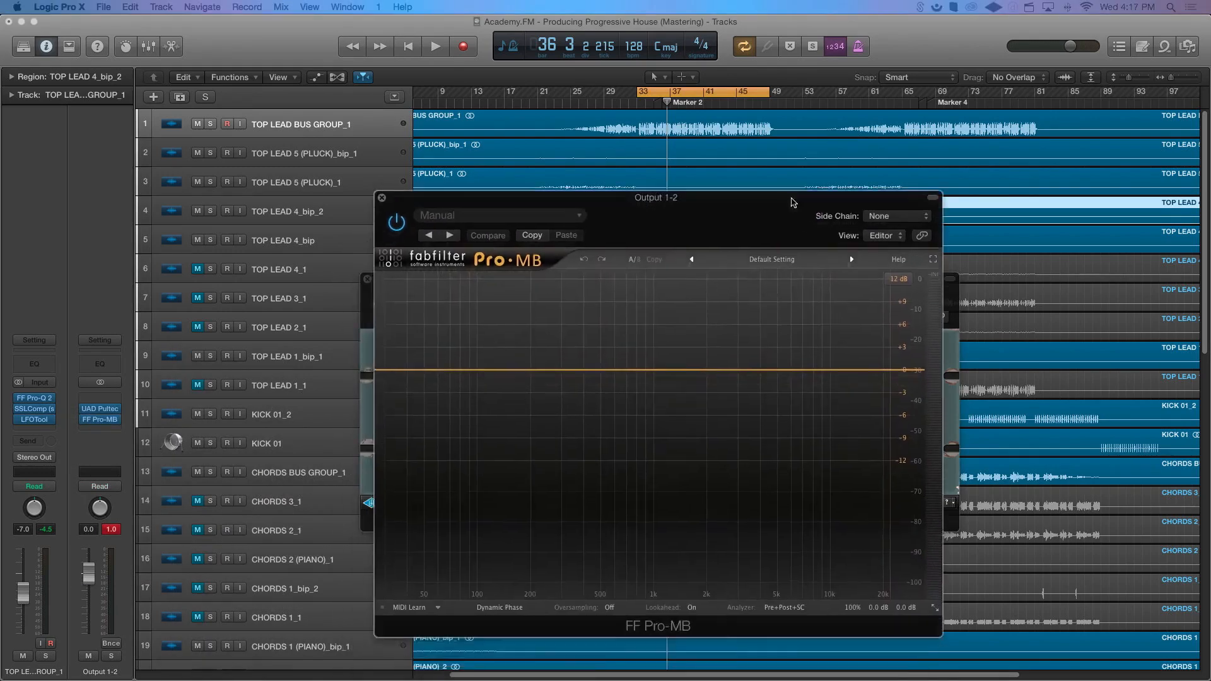
- Add a compression band in the mids of Pro-MB and widen both crossovers so it centres on 827.27 Hz
key(space)
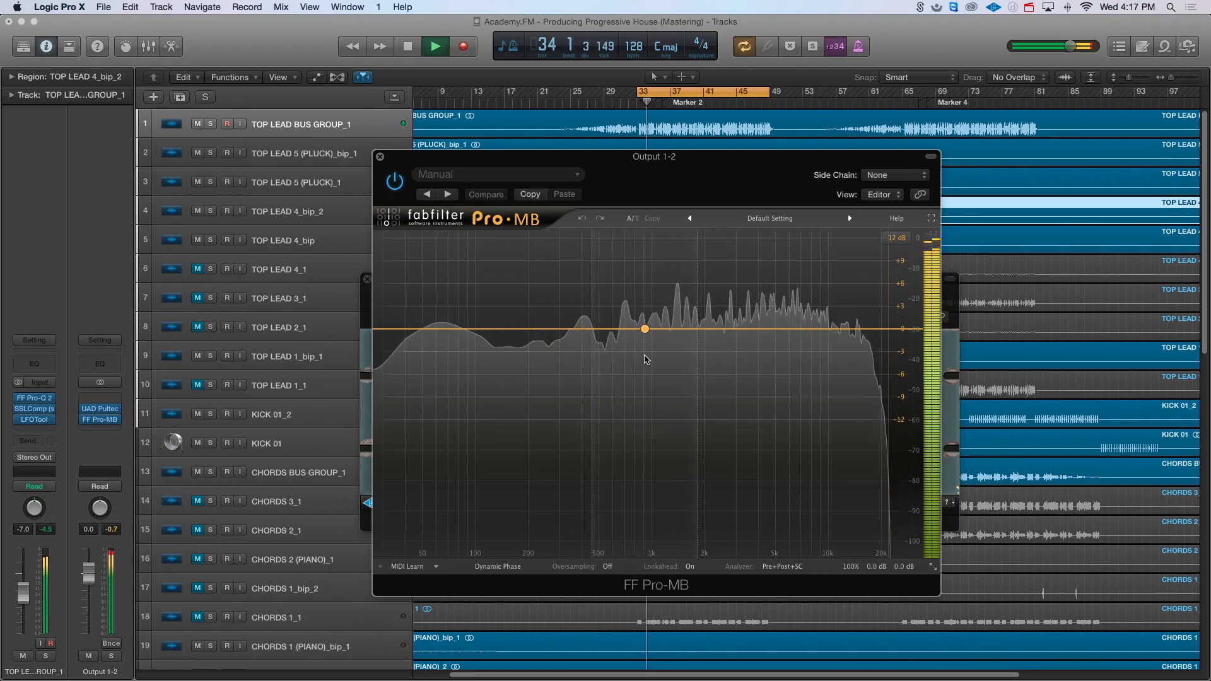
click(645, 360)
key(space)
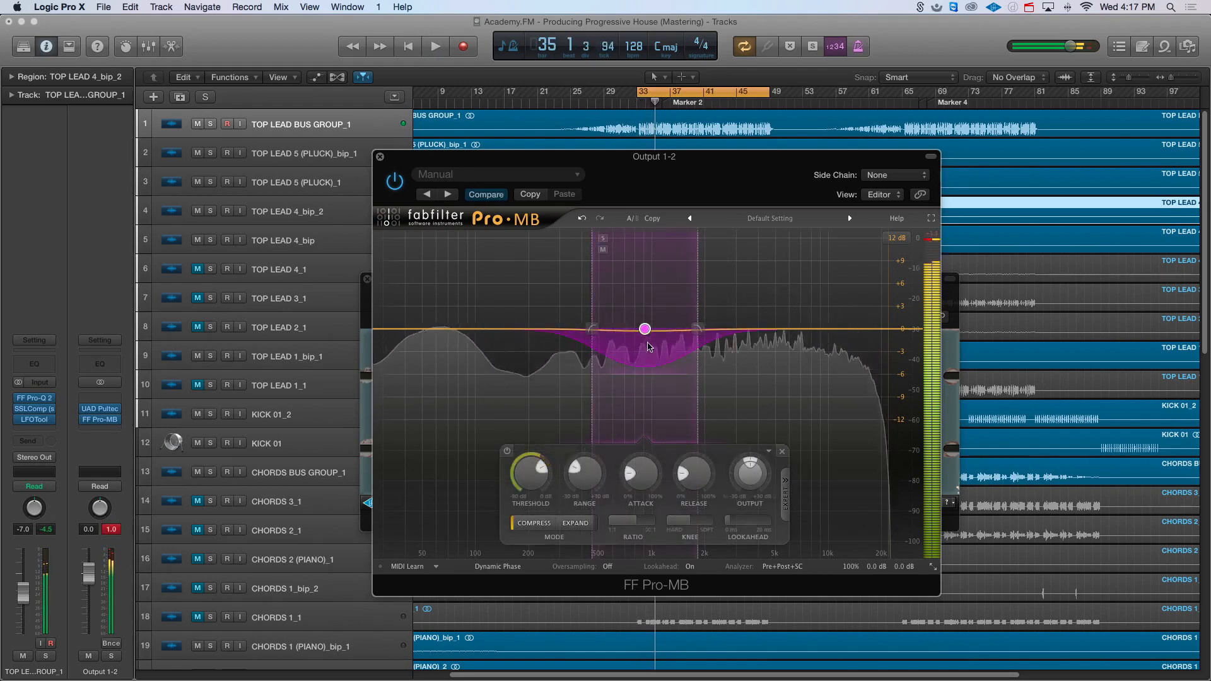
drag(592, 329, 556, 328)
mouse_move(699, 333)
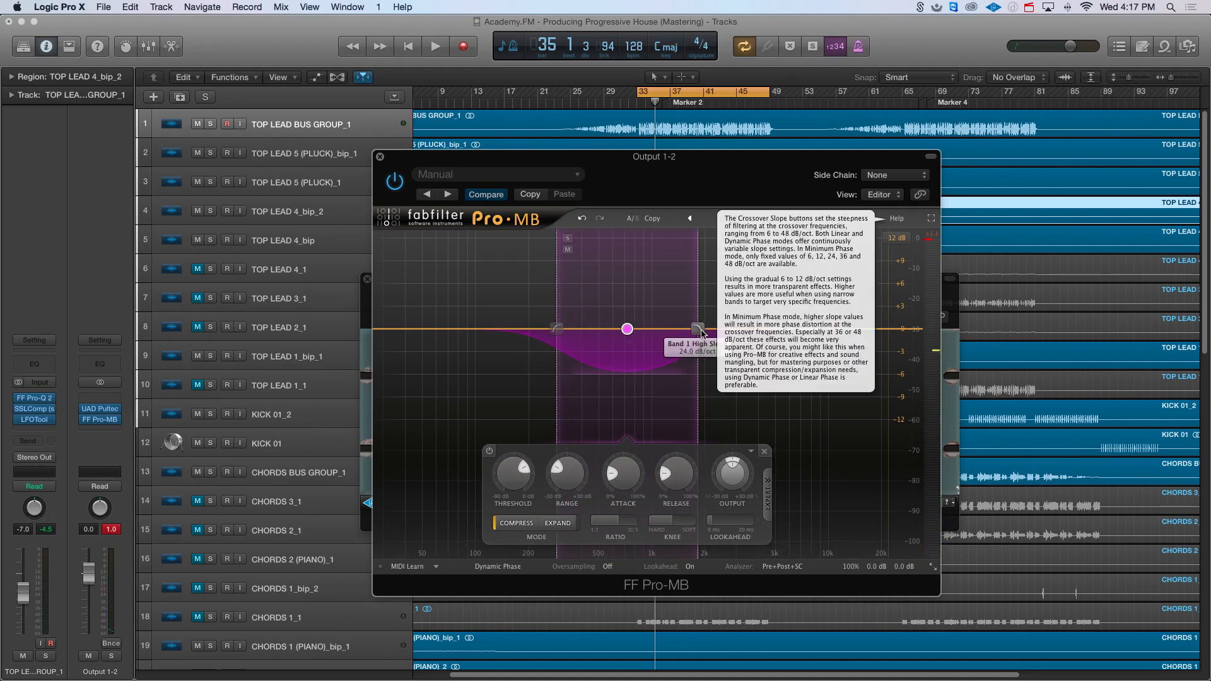
drag(702, 333, 720, 333)
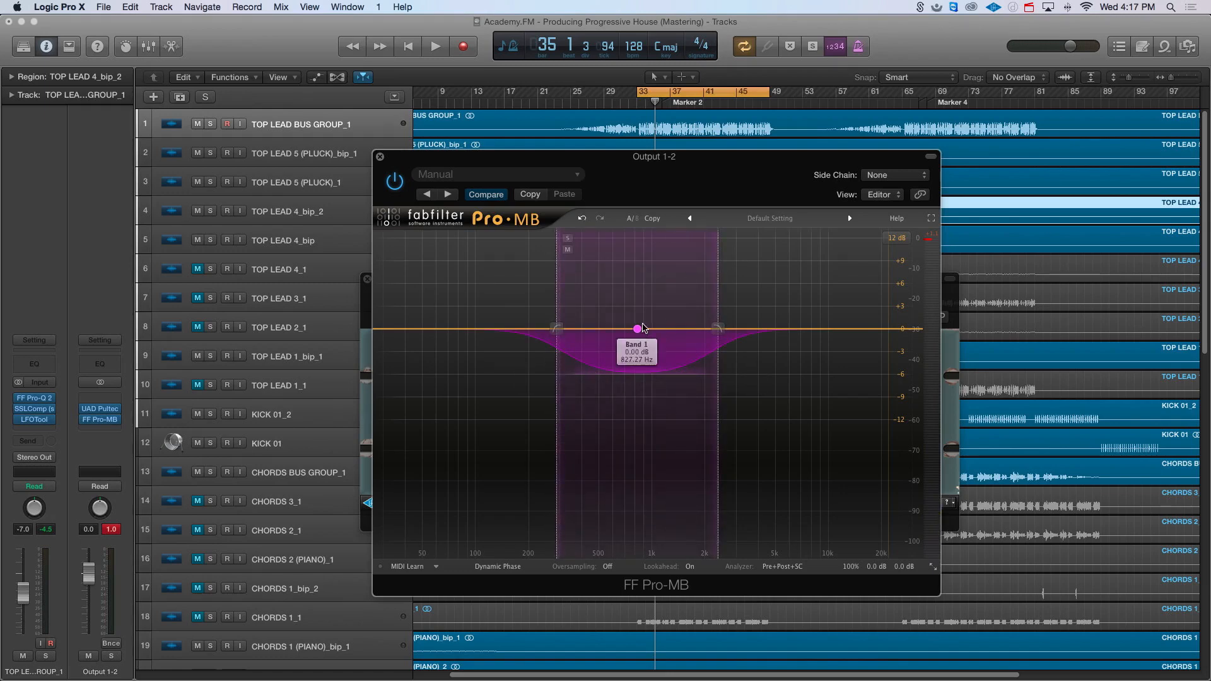
- Set band 1's threshold to -26.96 dB and its output gain to +2.92 dB during playback, and slightly raise its release
drag(639, 330, 641, 326)
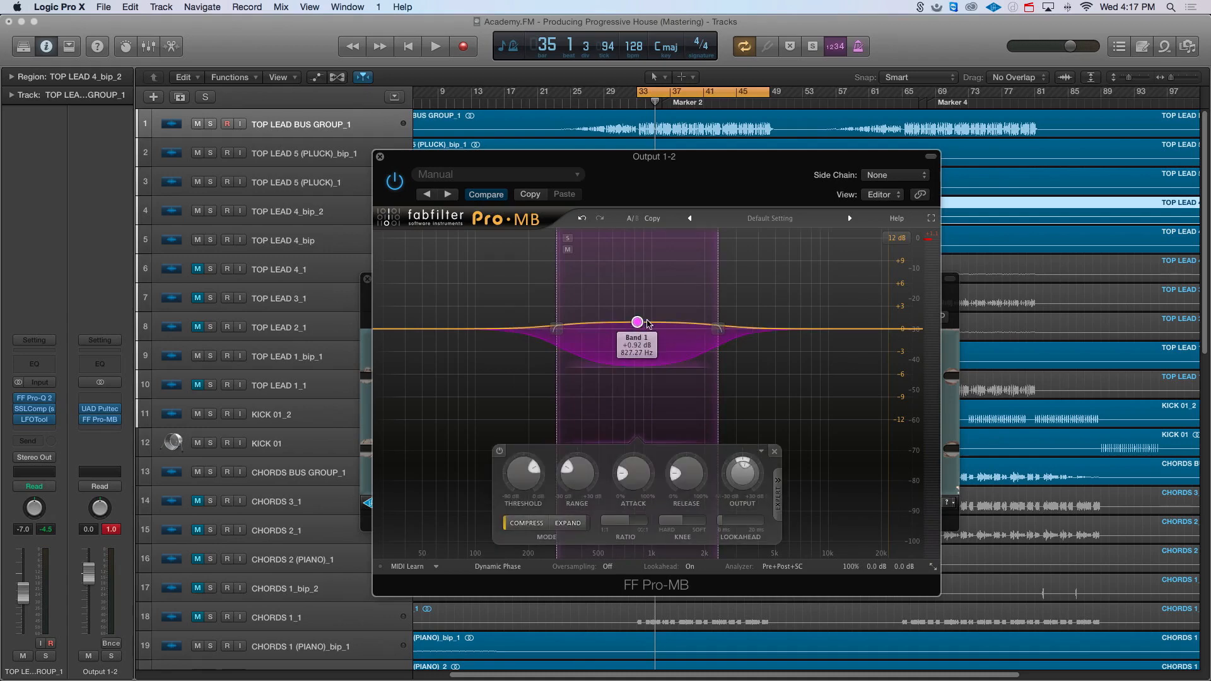
key(space)
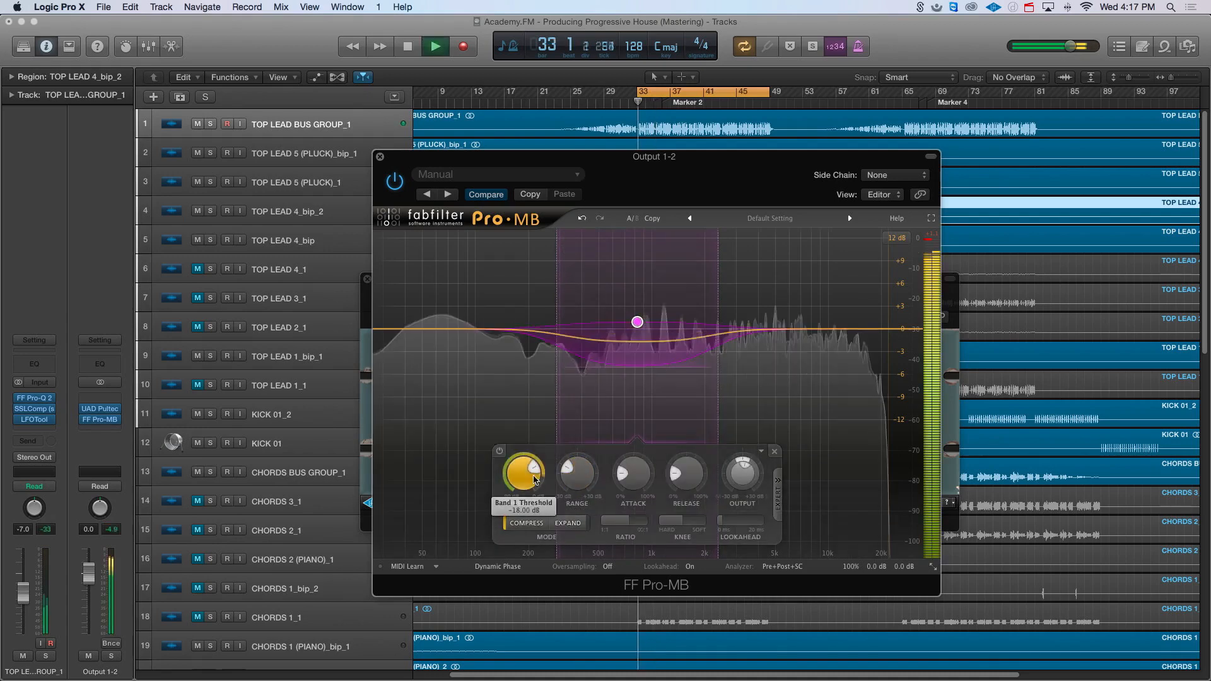
scroll(524, 473, down, 5)
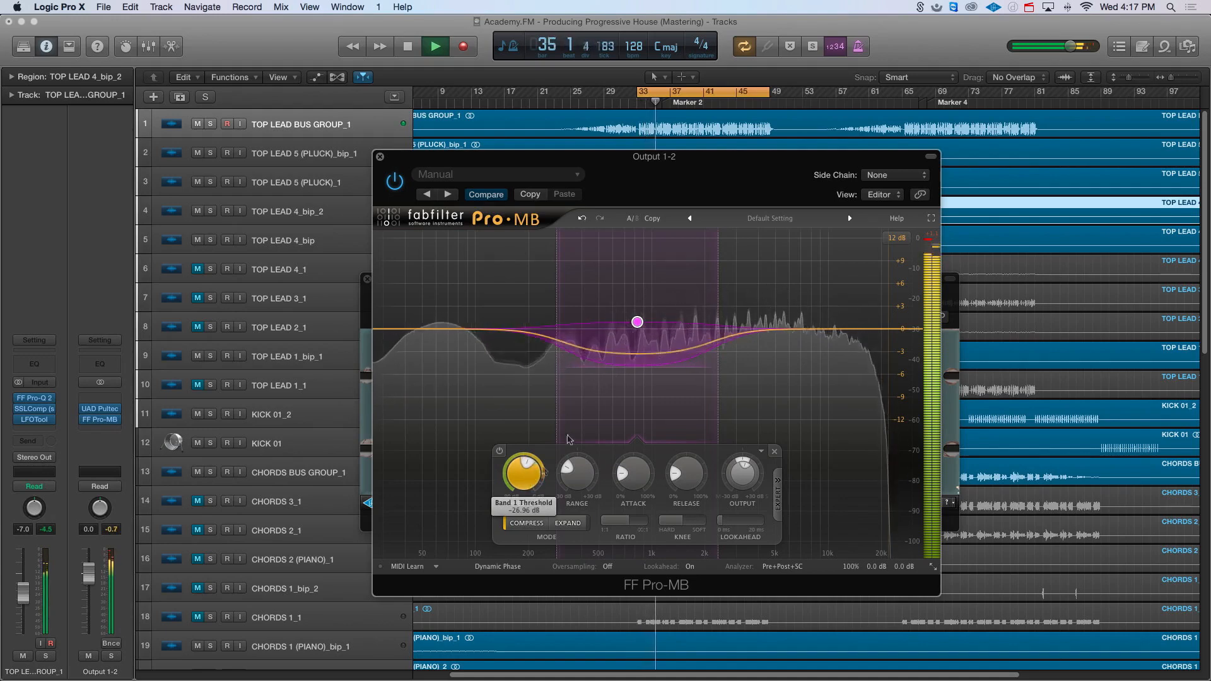
drag(637, 323, 643, 307)
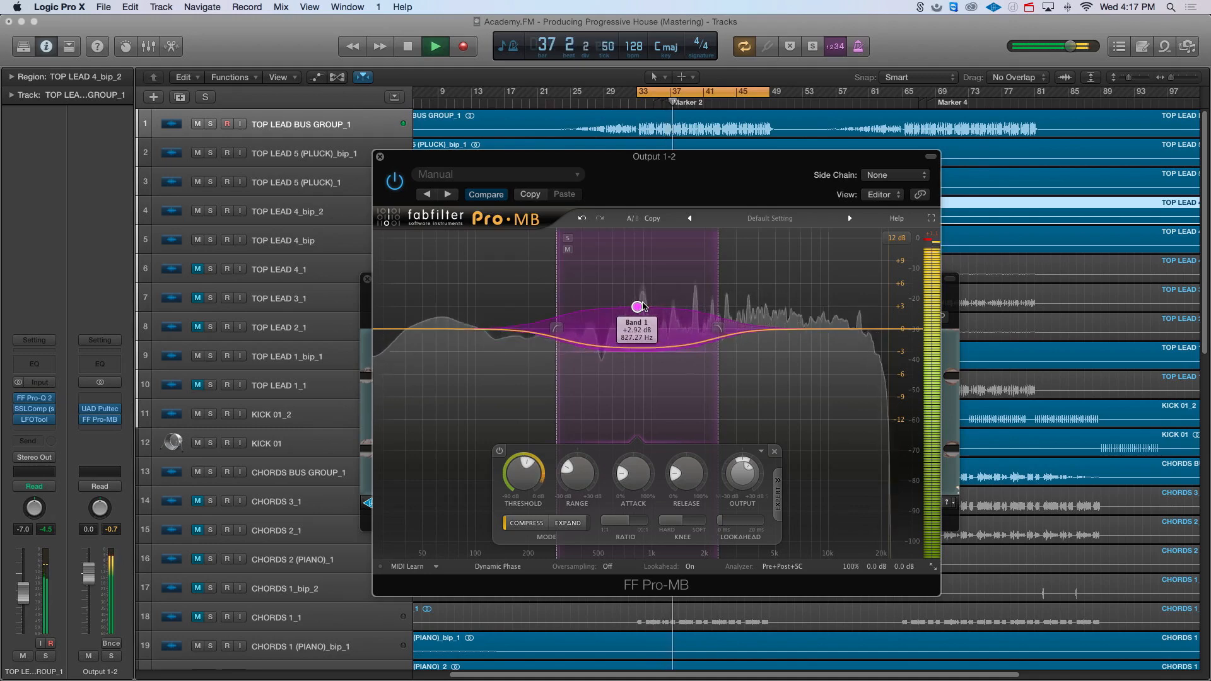
drag(692, 450, 693, 447)
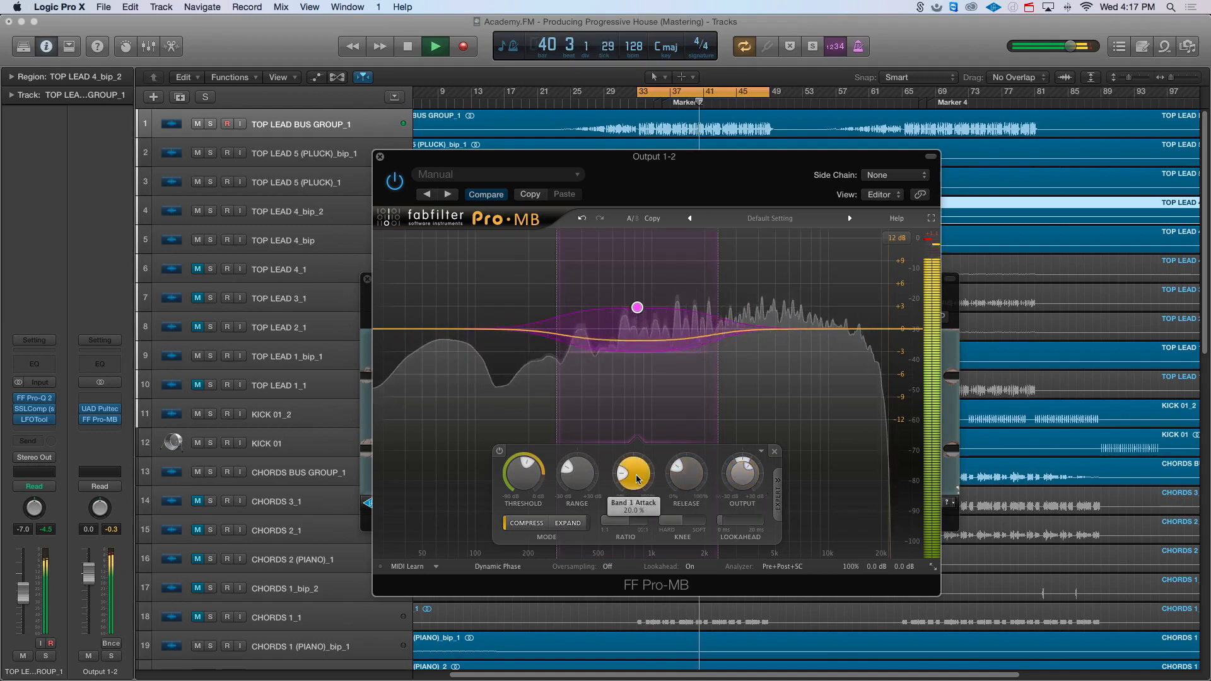
- Compare the master output with FF Pro-MB bypassed and enabled while playing the cycled section
click(396, 181)
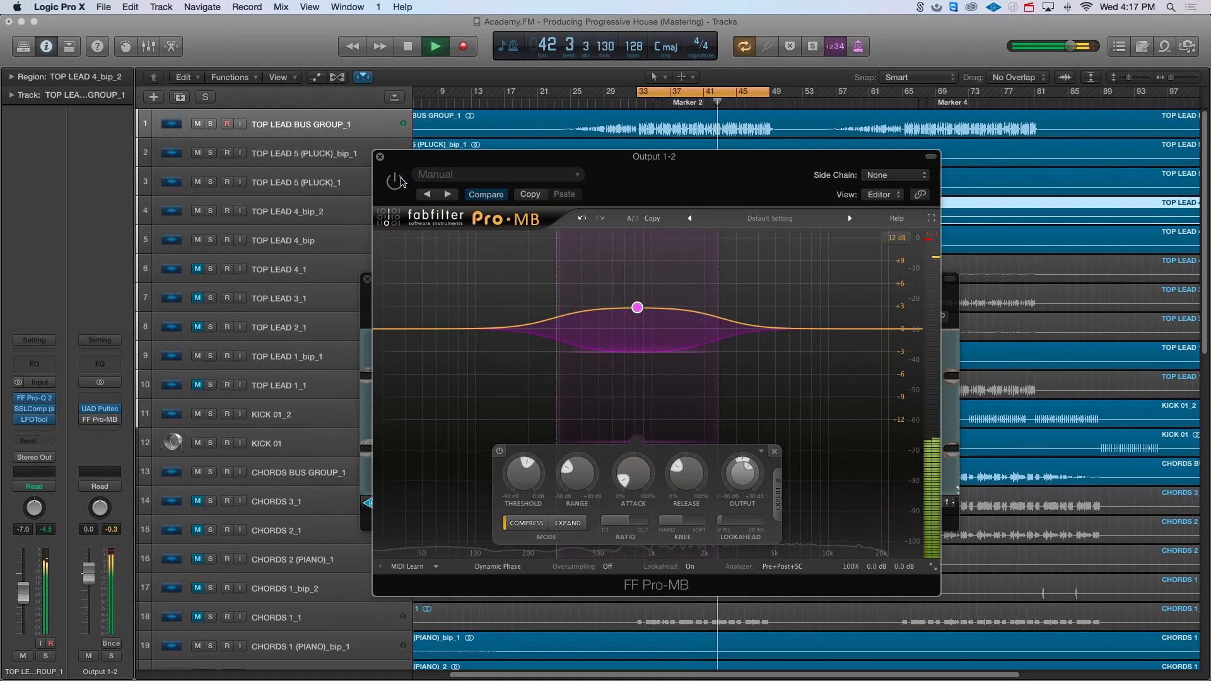
key(space)
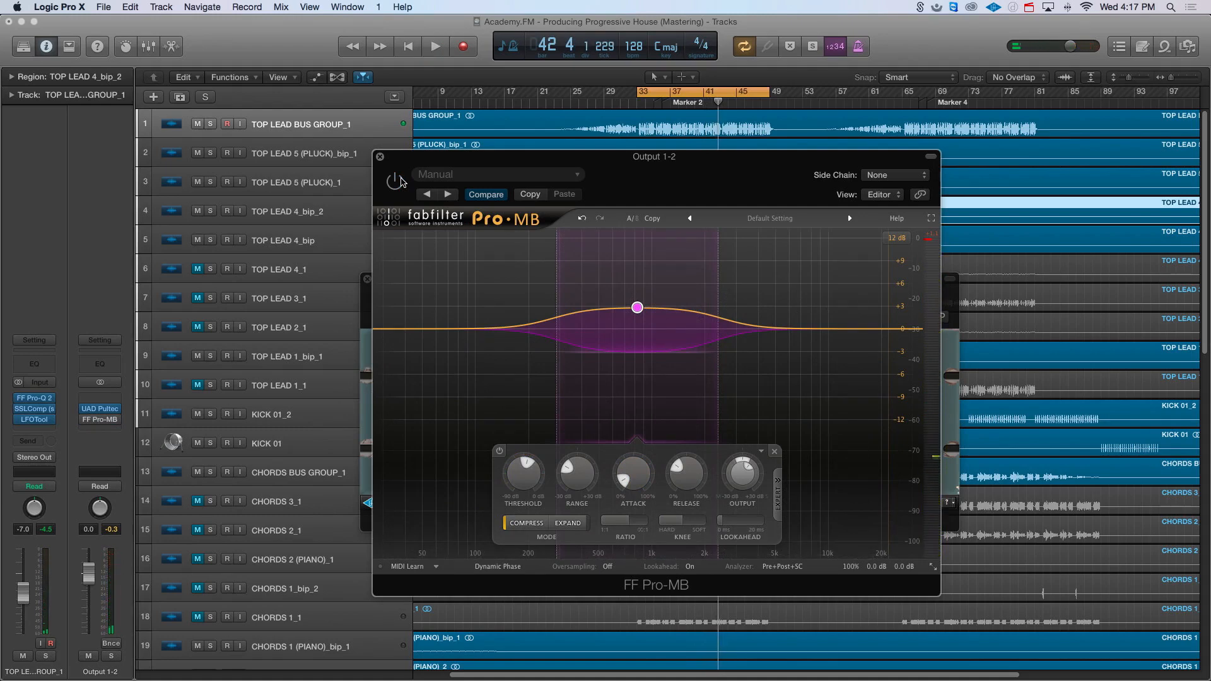
key(space)
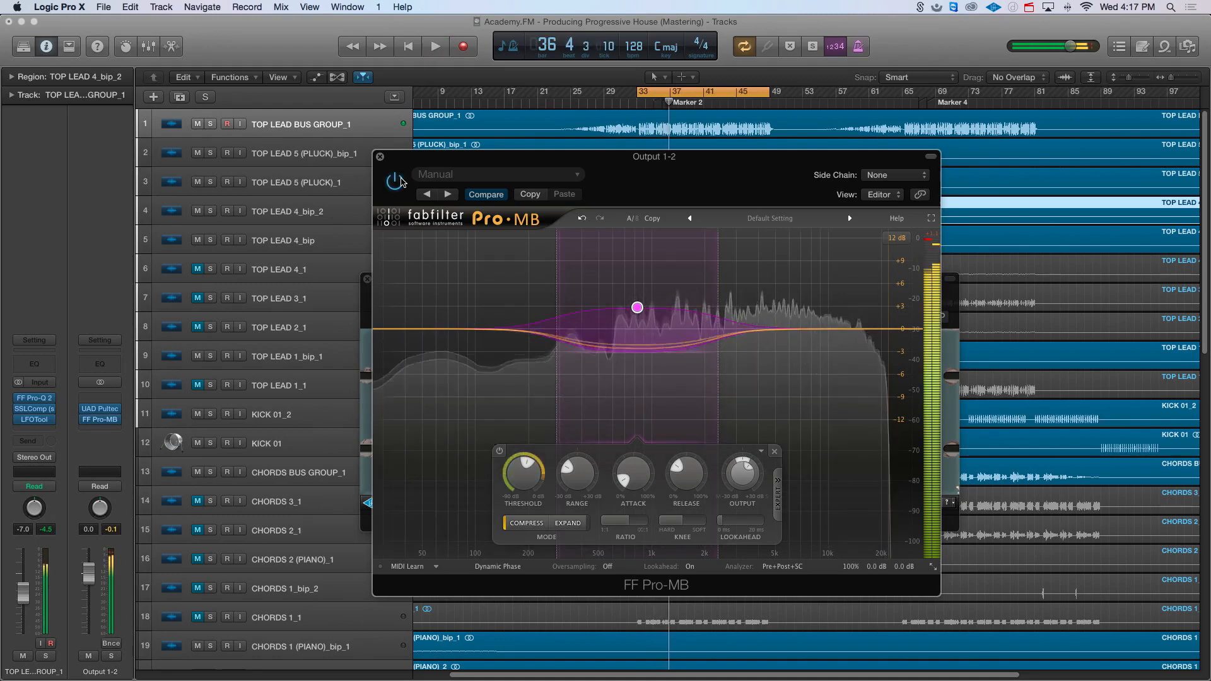
key(space)
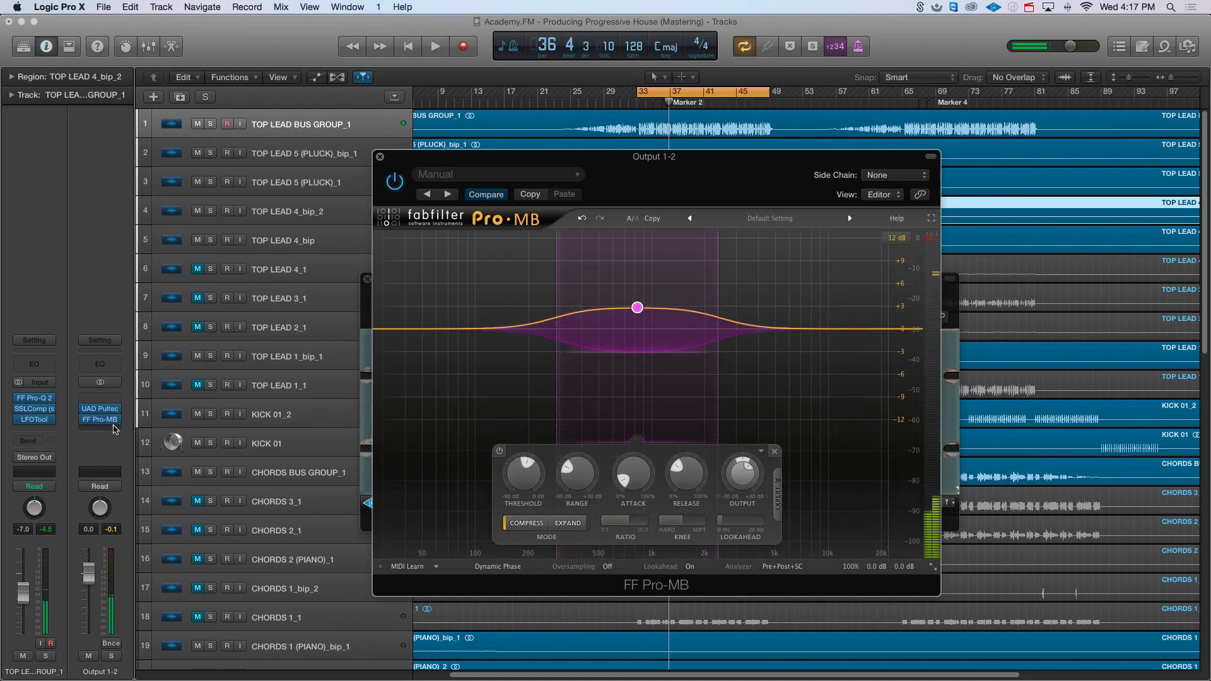
- Insert the Plugin Alliance SPL TwinTube in stereo below Pro-MB on the Output 1-2 channel
click(115, 430)
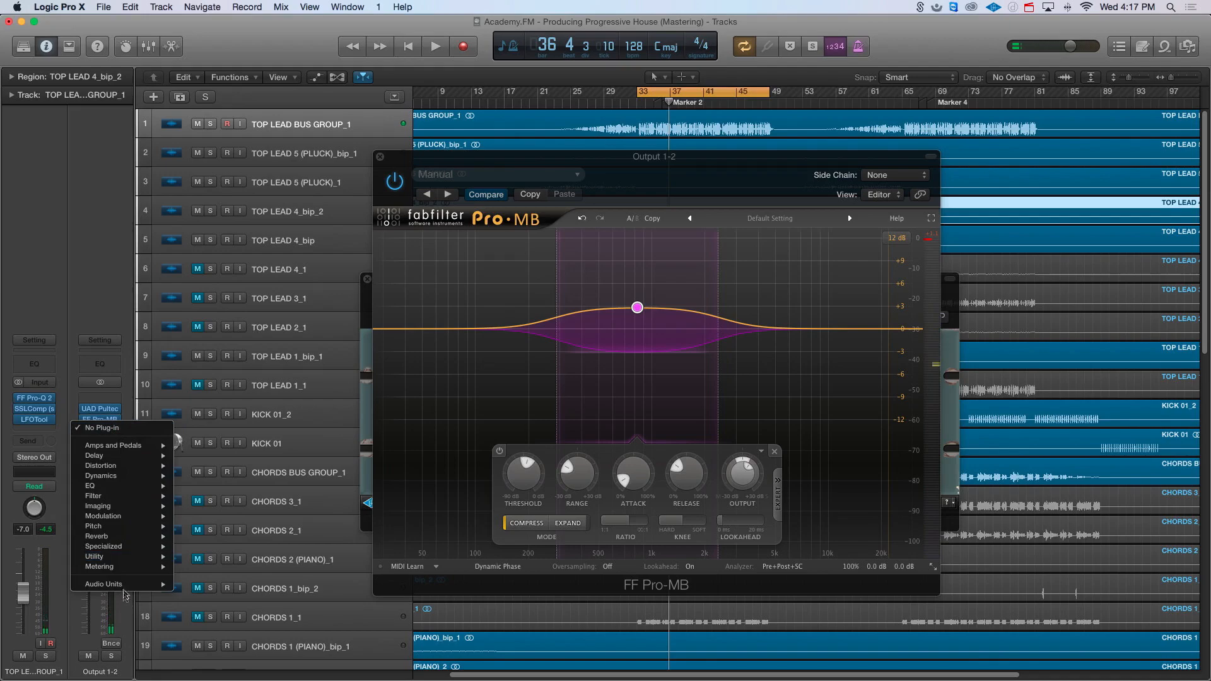
mouse_move(127, 586)
mouse_move(222, 550)
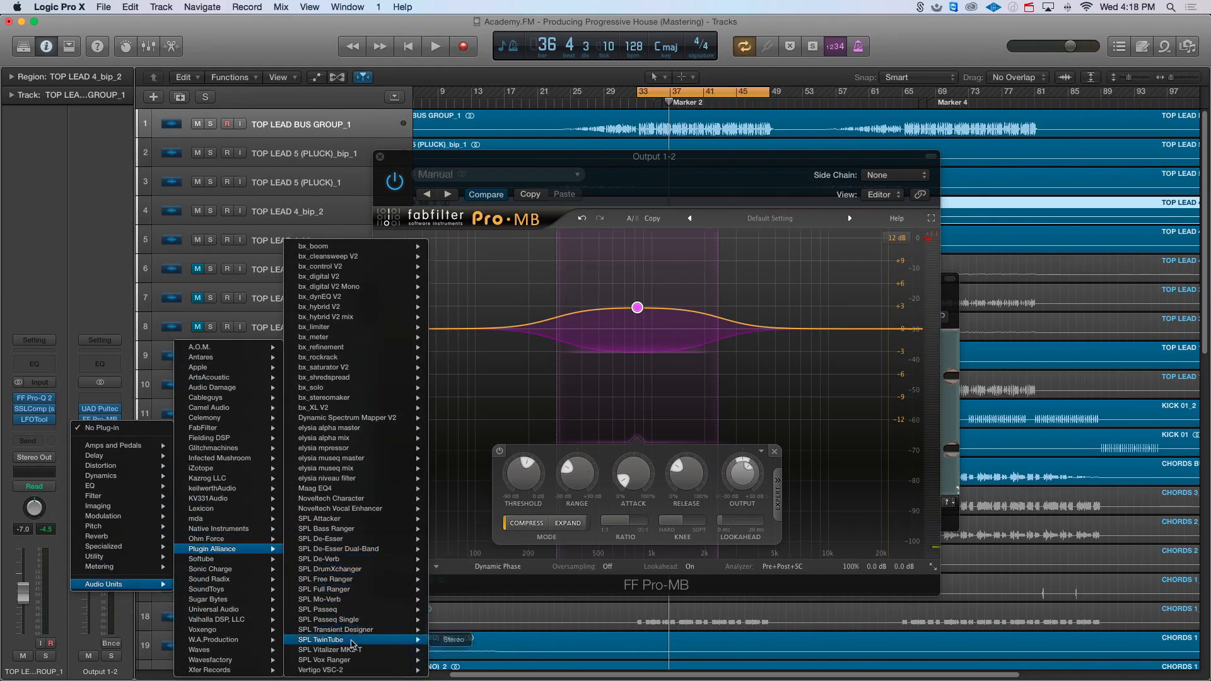
click(352, 641)
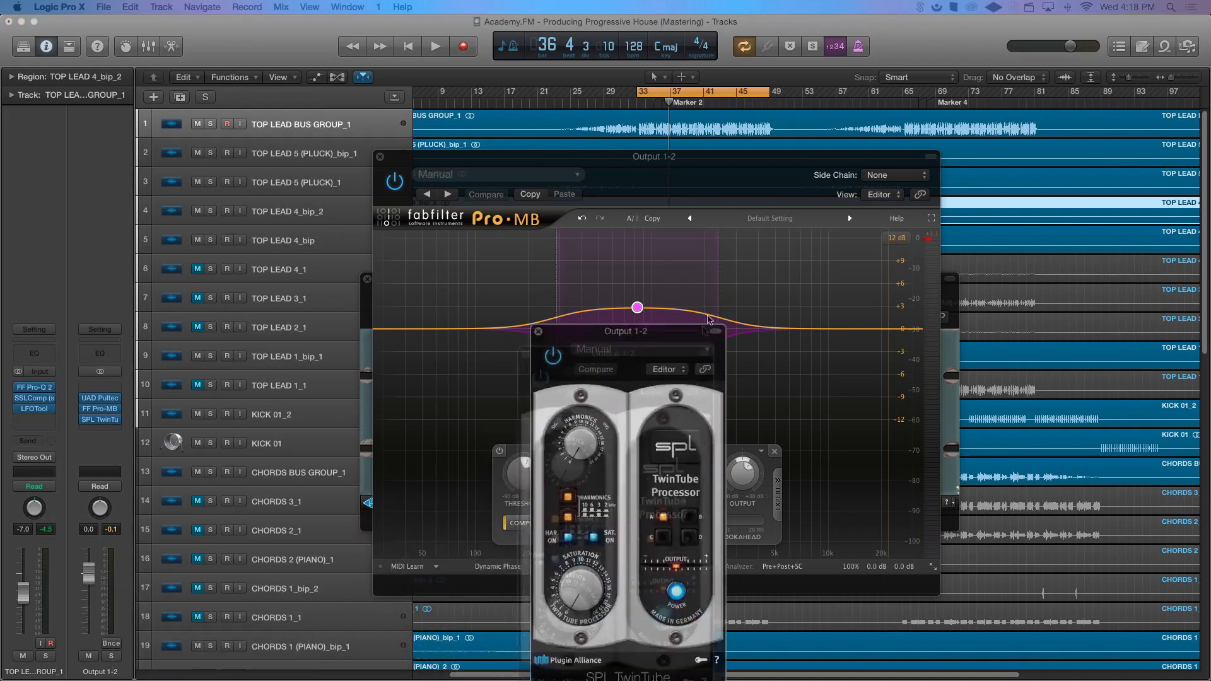
- Raise the TwinTube's saturation and harmonics slightly during playback and reposition its window over Pro-MB
key(space)
drag(623, 470, 623, 448)
drag(636, 336, 633, 311)
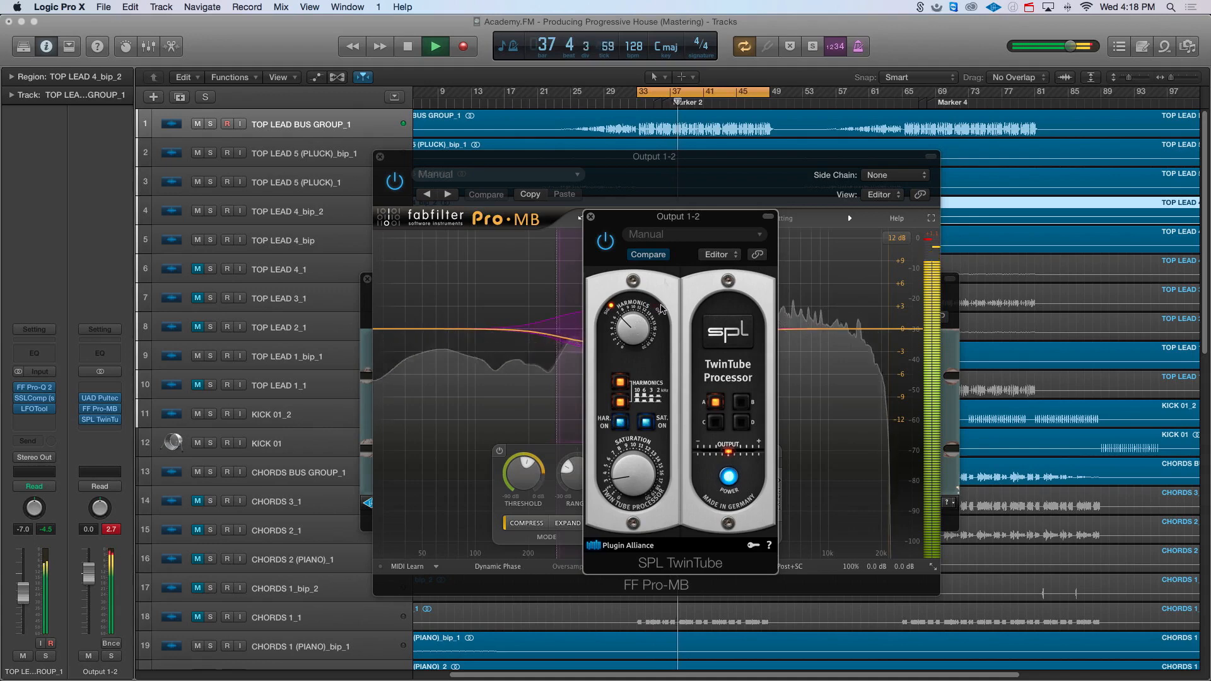
drag(678, 216, 714, 204)
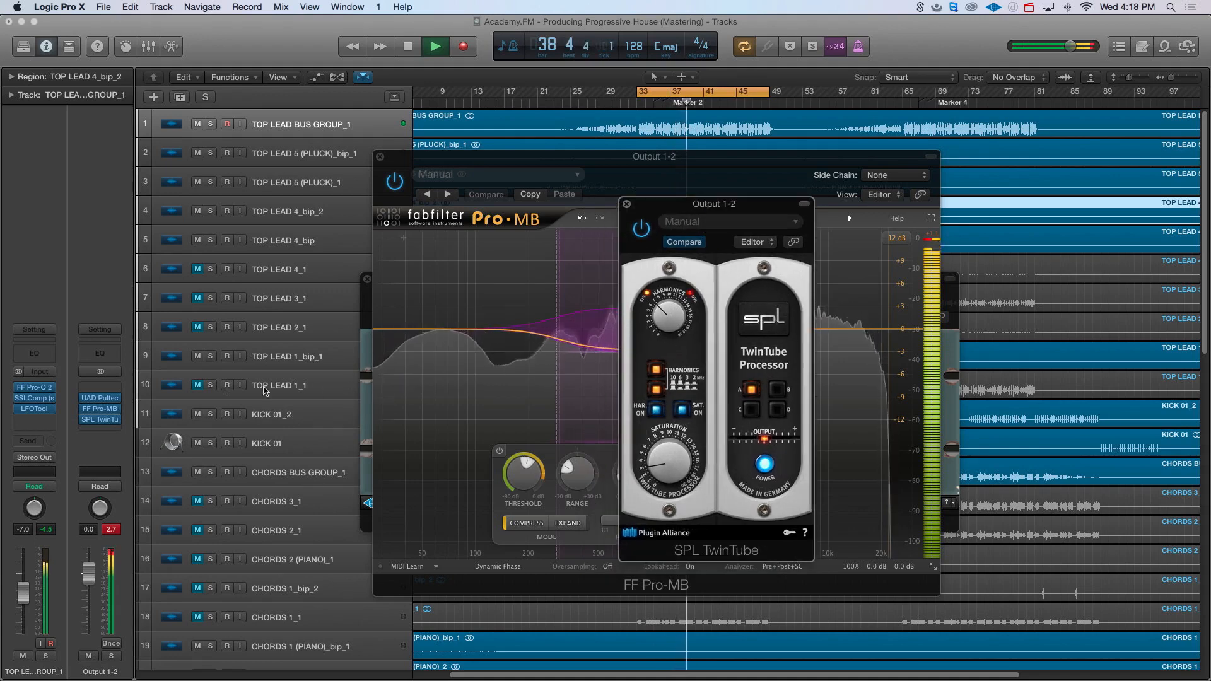
- Compare the cycled section with the Pultec, Pro-MB and TwinTube all bypassed and all enabled
key(space)
key(space)
drag(85, 398, 87, 411)
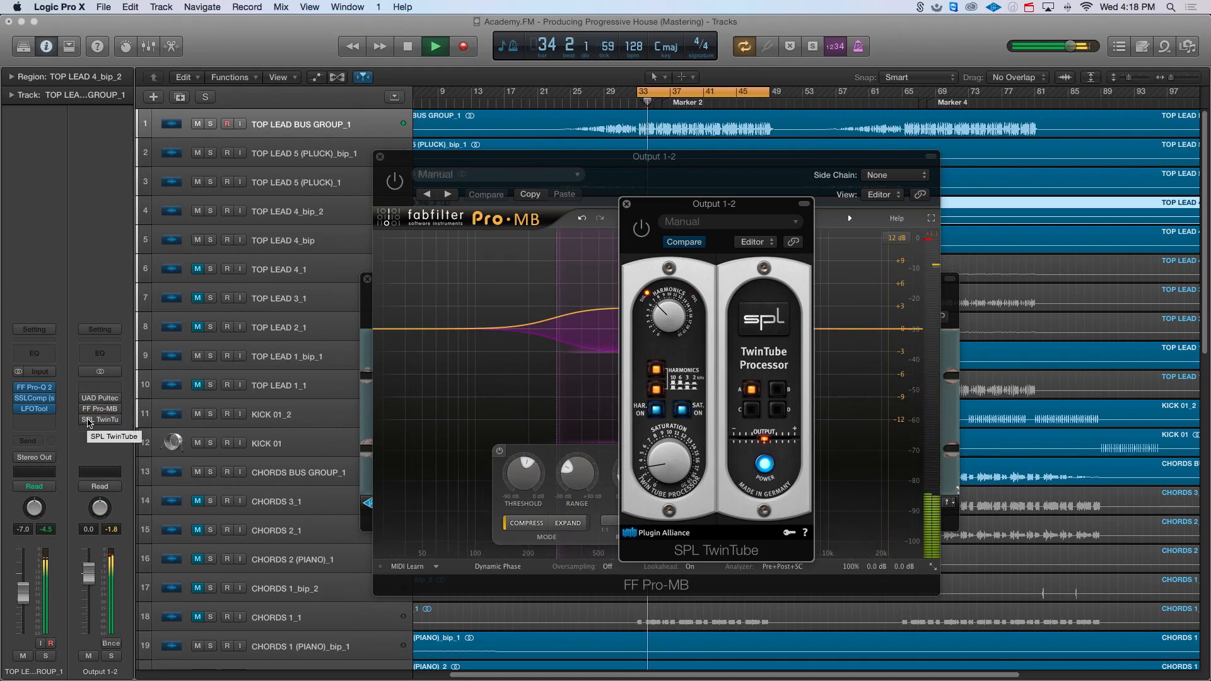
drag(89, 422, 88, 402)
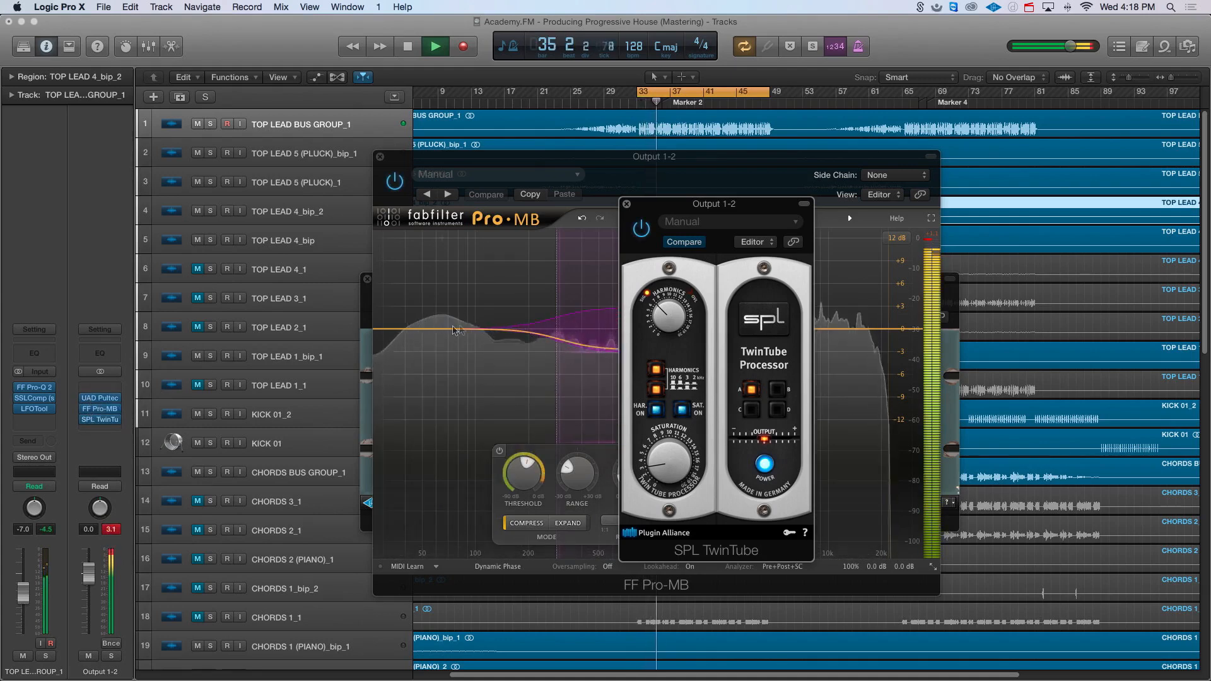
key(space)
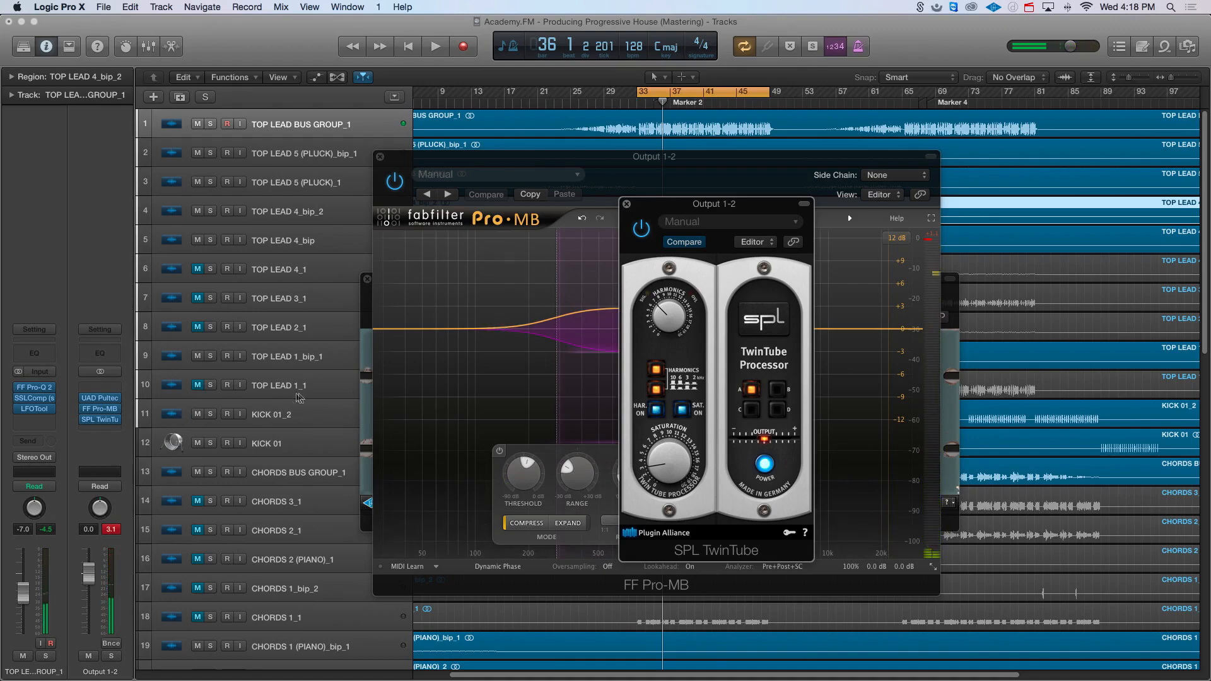
- Insert the Plugin Alliance Vertigo VSC-2 compressor below the TwinTube on the Output 1-2 channel
click(99, 430)
mouse_move(123, 585)
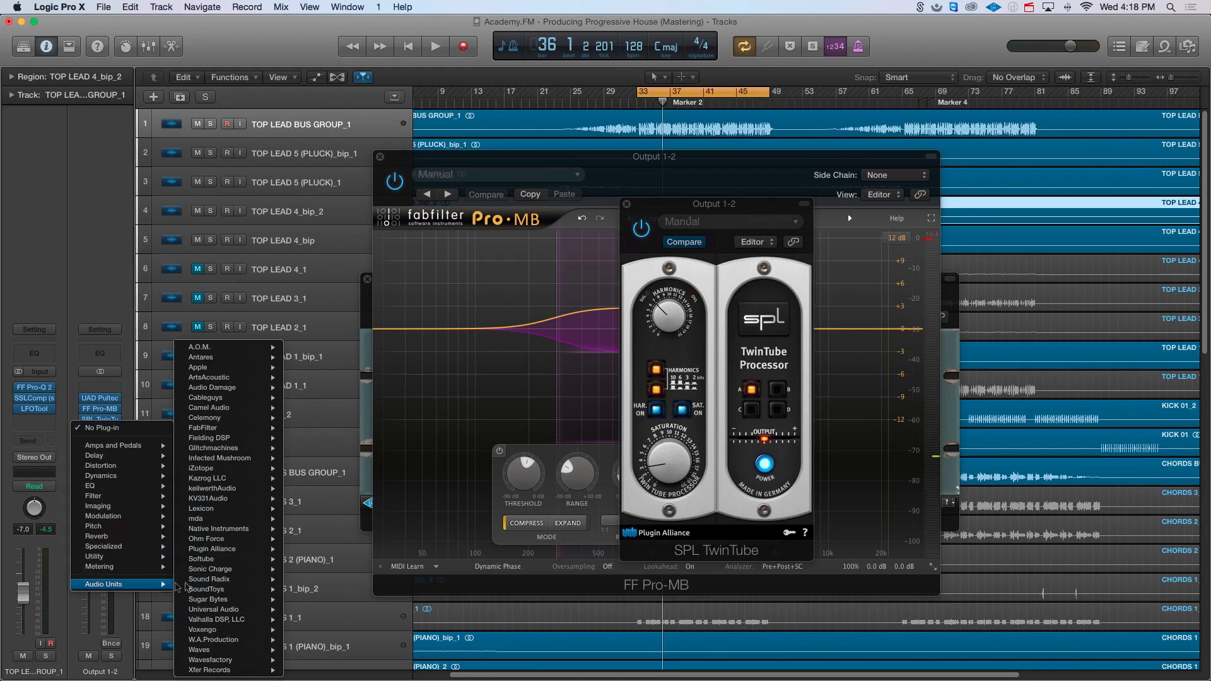
mouse_move(228, 579)
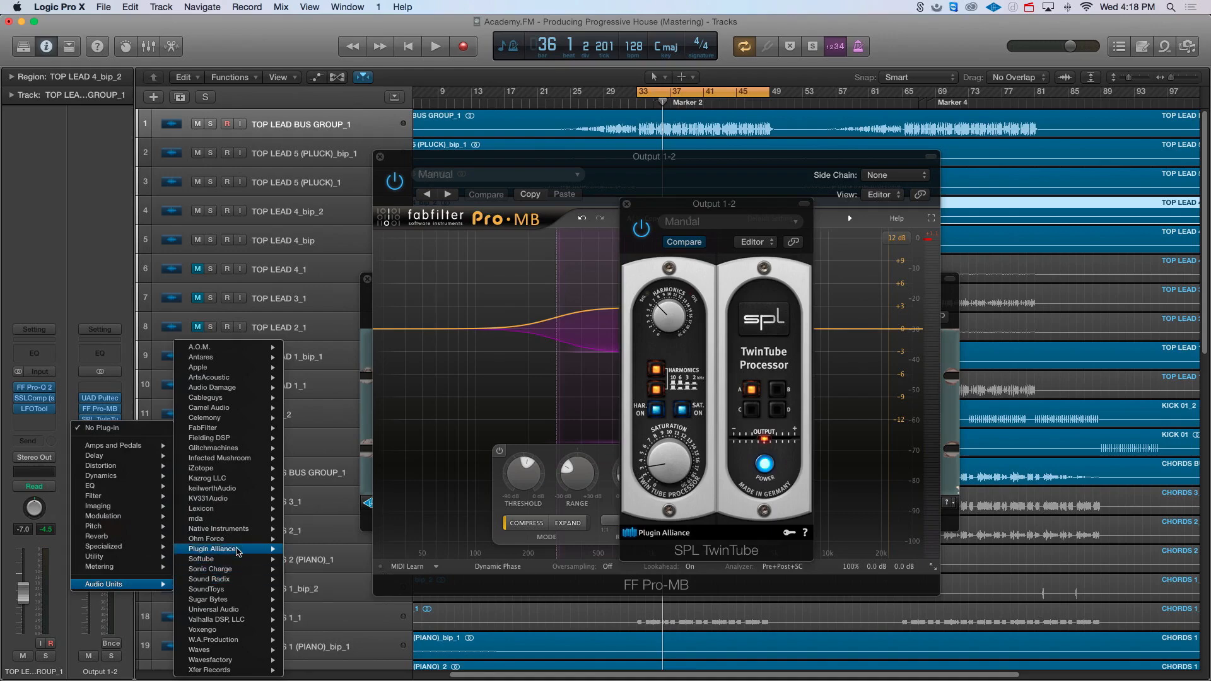
mouse_move(238, 549)
mouse_move(365, 671)
click(444, 670)
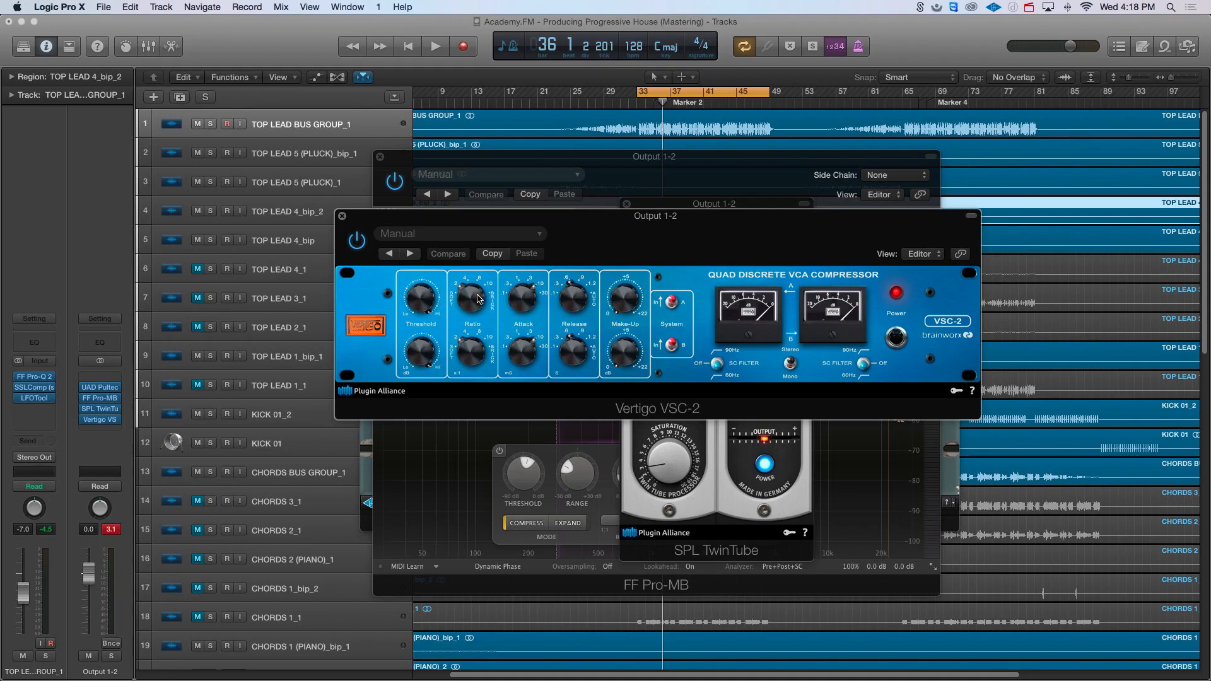
- Adjust the upper ratio control of the Vertigo VSC-2 and audition the compression on the cycled section
drag(464, 296, 469, 315)
key(space)
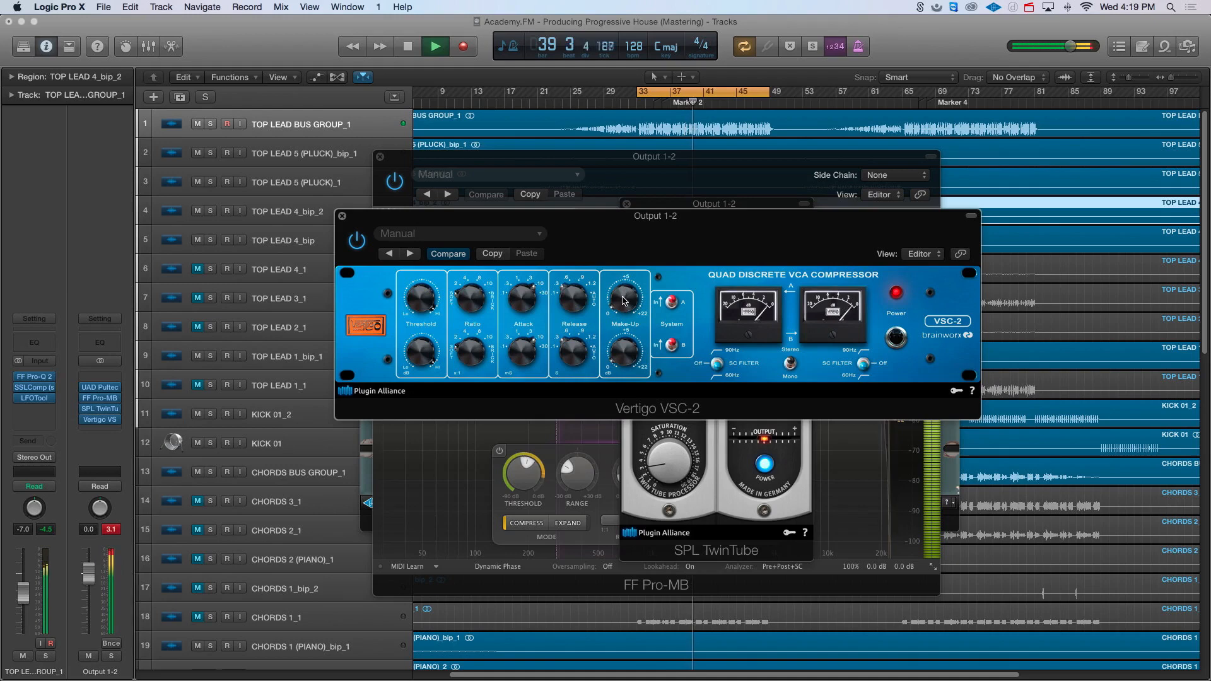
key(space)
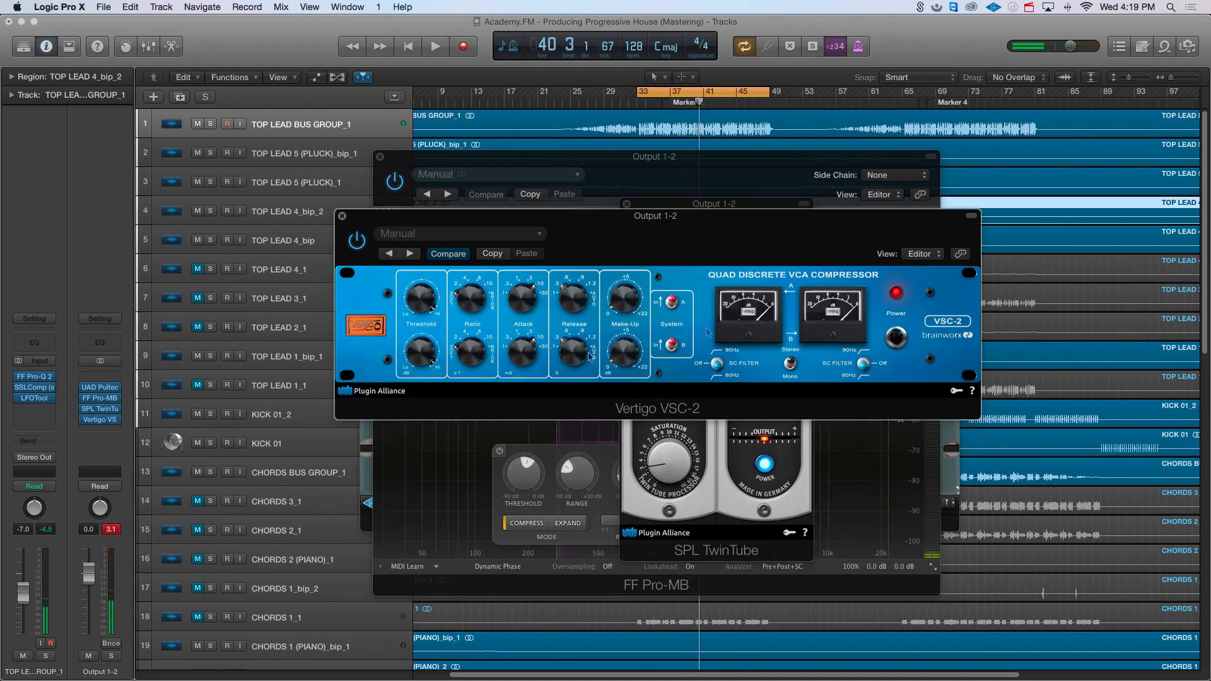
- Compare the cycled section with all four Output 1-2 plug-ins bypassed and enabled
key(space)
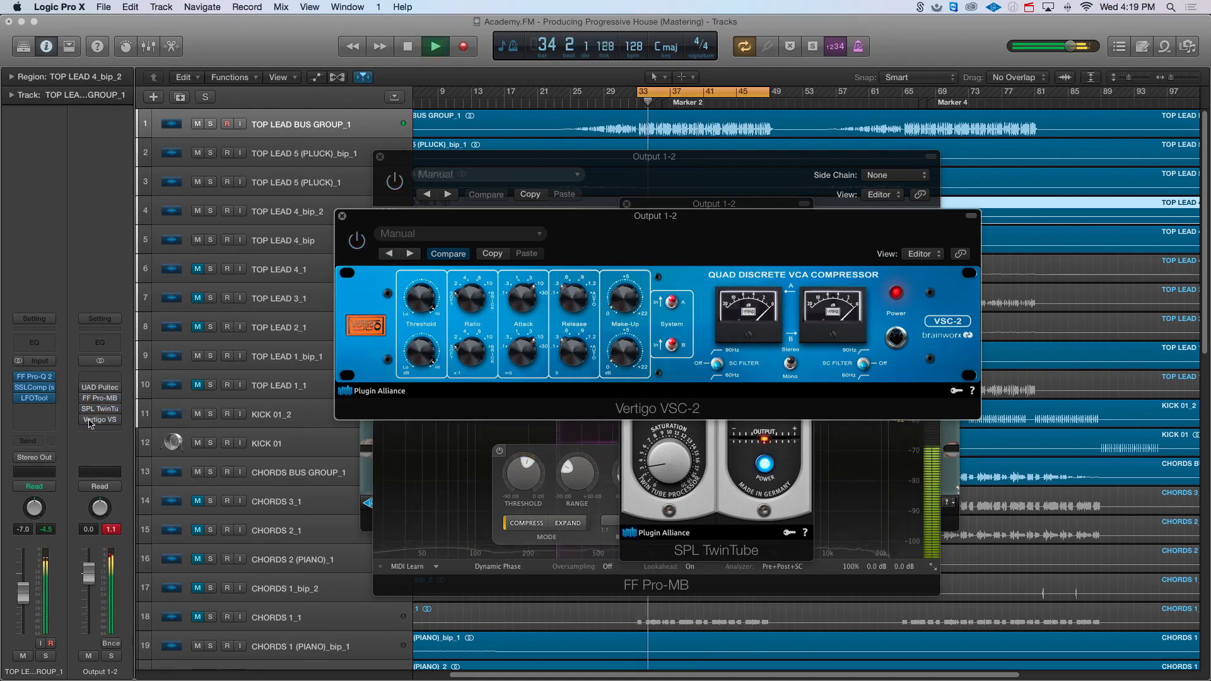
drag(86, 420, 88, 388)
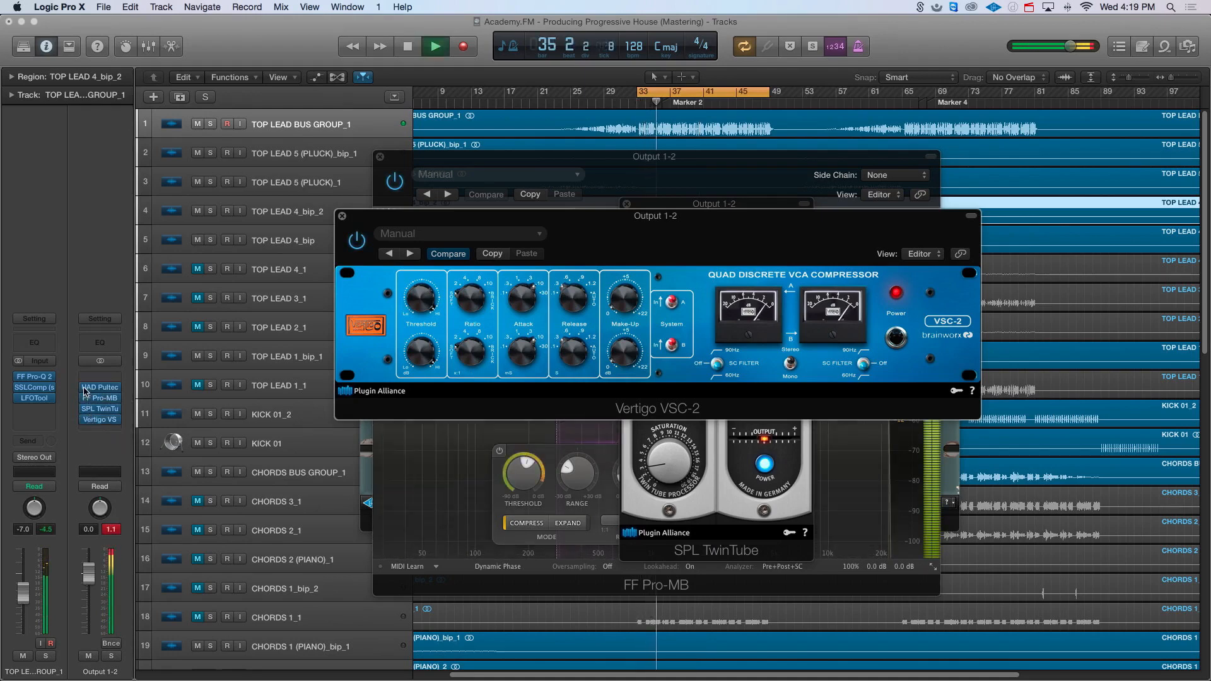
key(space)
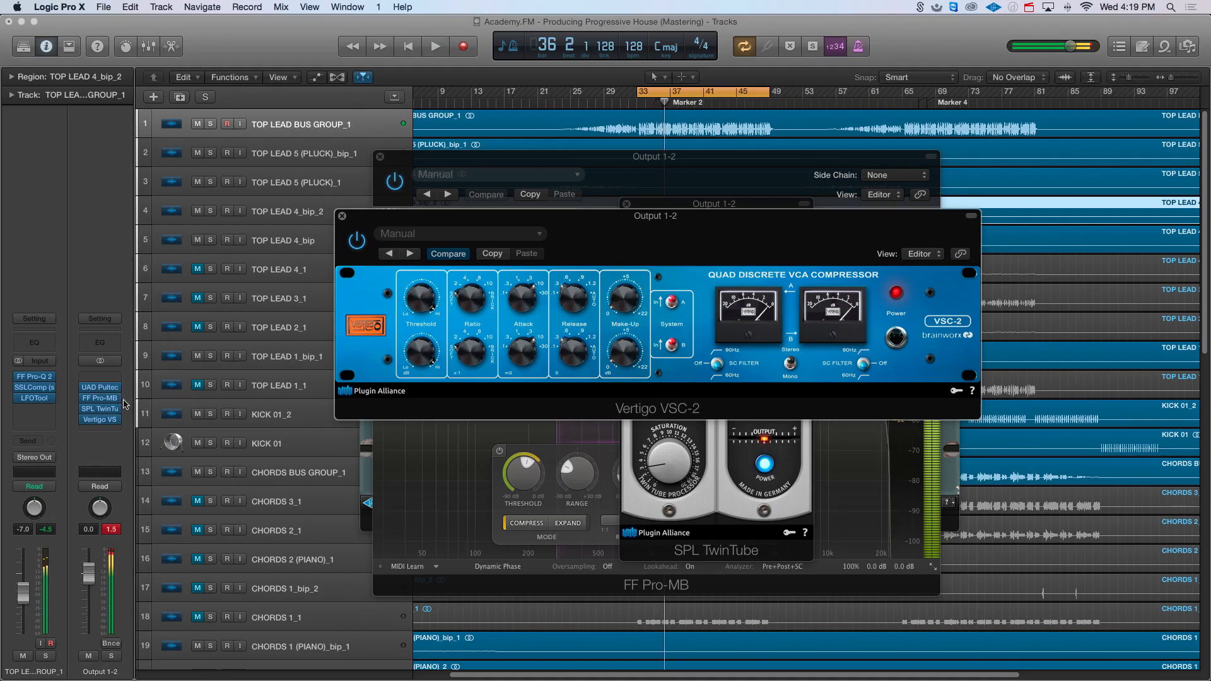
- Insert the Waves API-2500 (s) compressor below the Vertigo VSC-2 on the Output 1-2 channel
click(104, 430)
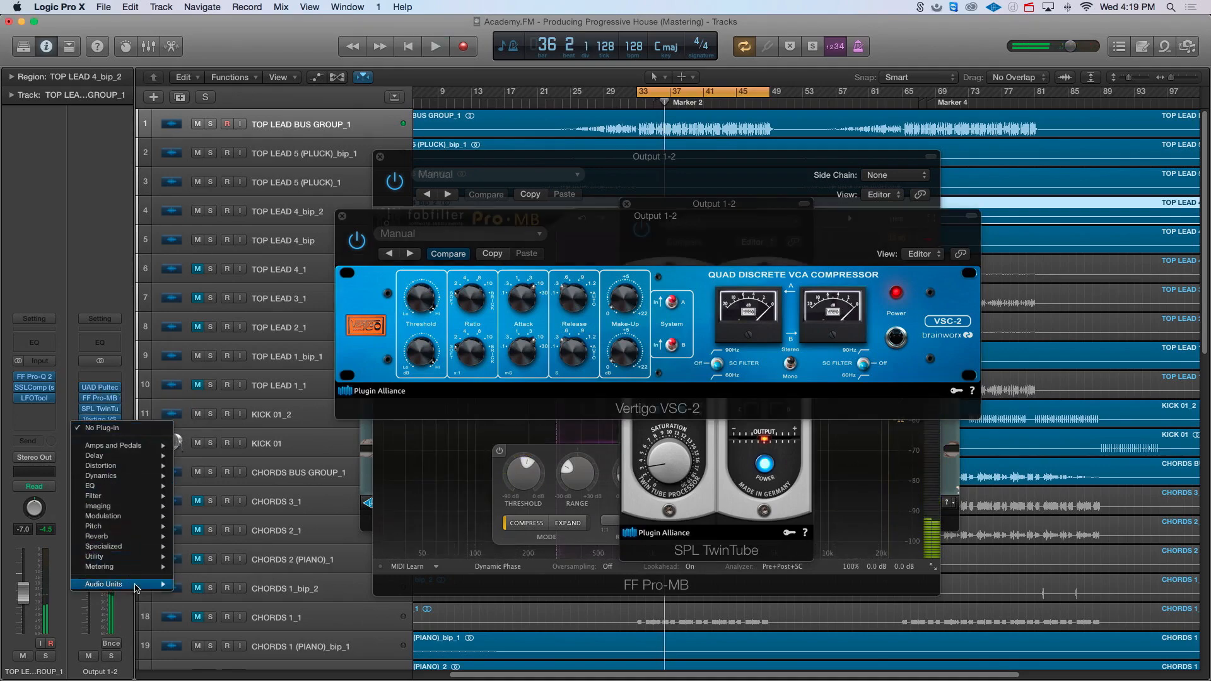
mouse_move(248, 629)
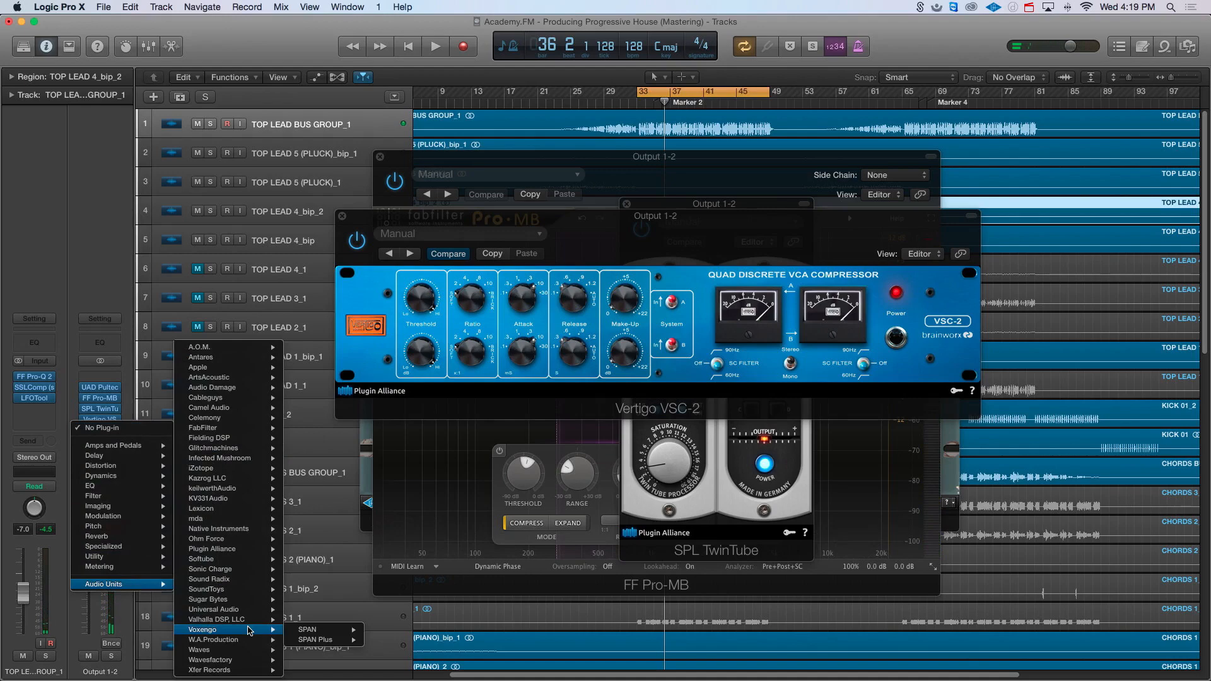
mouse_move(241, 651)
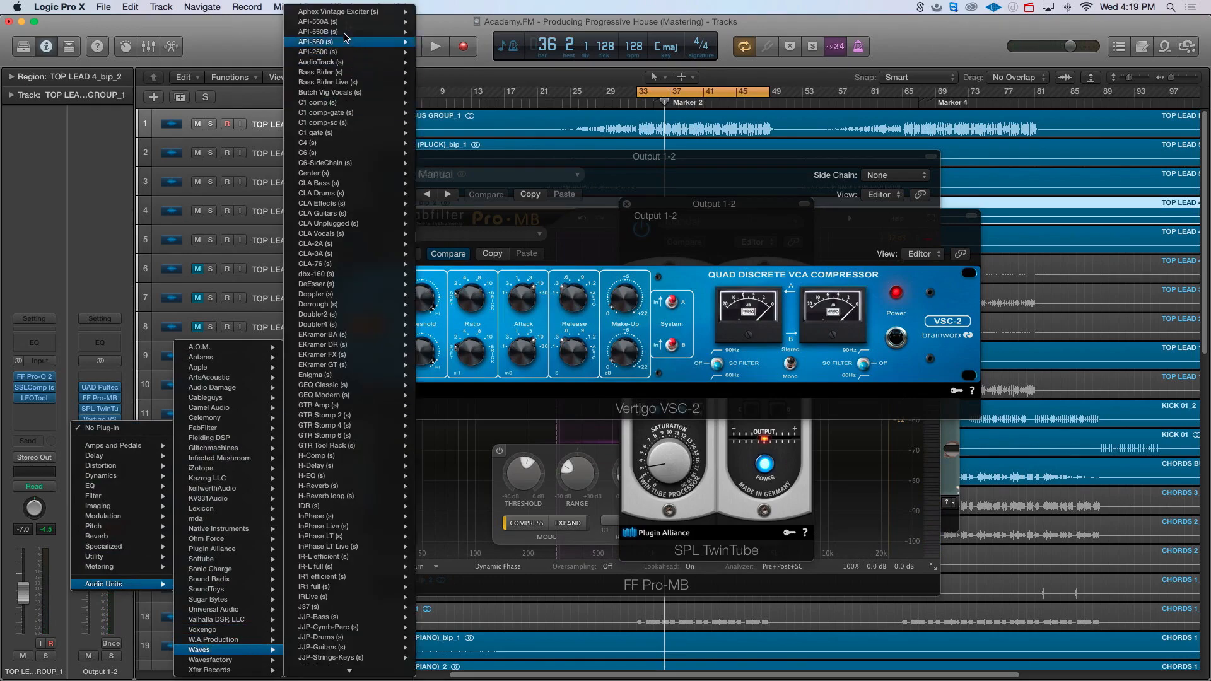
mouse_move(347, 55)
click(441, 53)
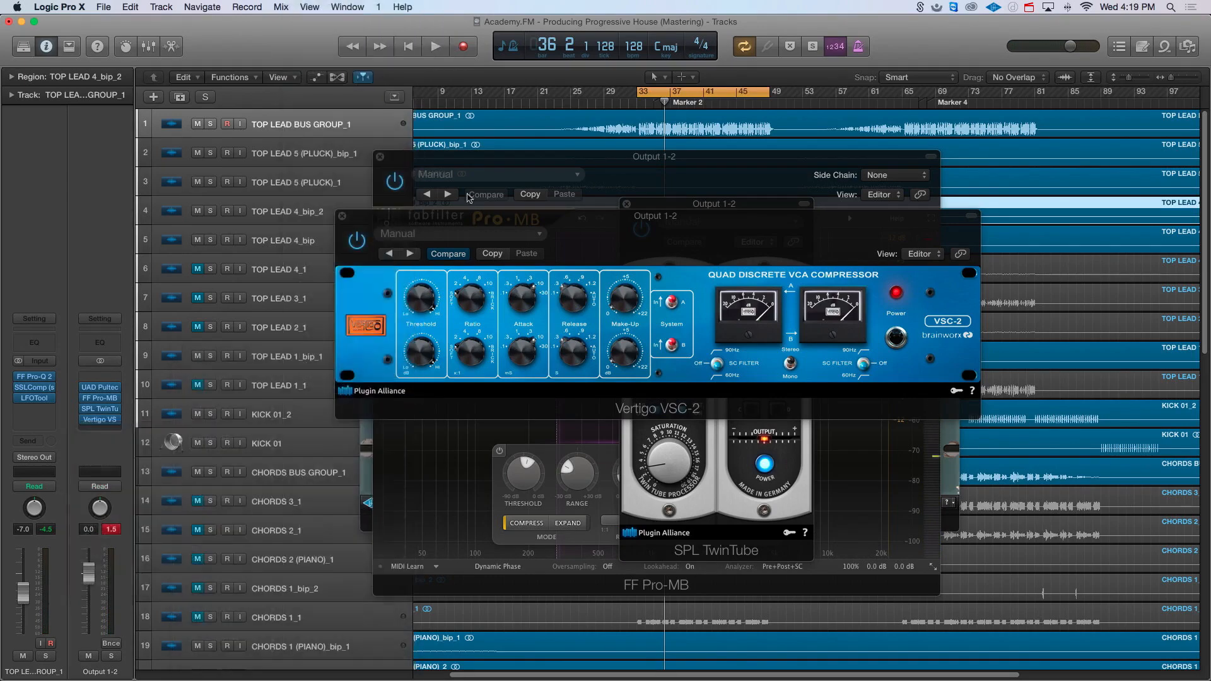
drag(667, 273, 691, 260)
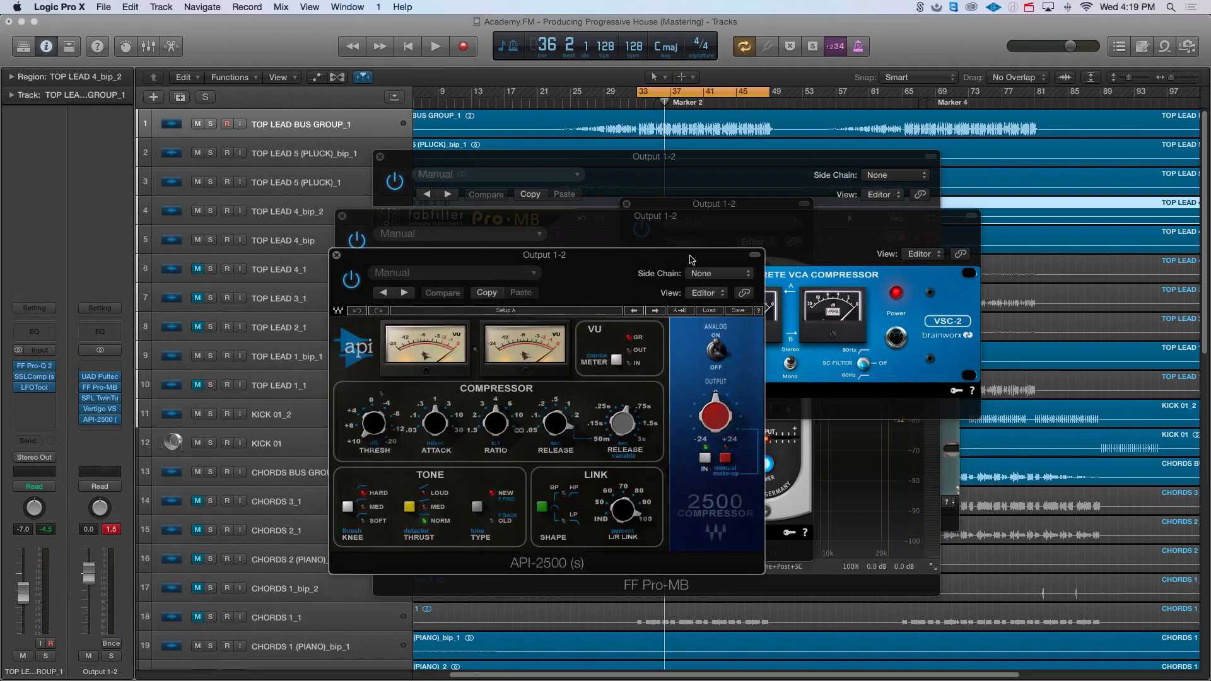
- Close the VSC-2, Pro-MB, TwinTube and Pultec windows and move the API-2500 window over the arrangement's regions
click(342, 217)
click(380, 157)
click(627, 205)
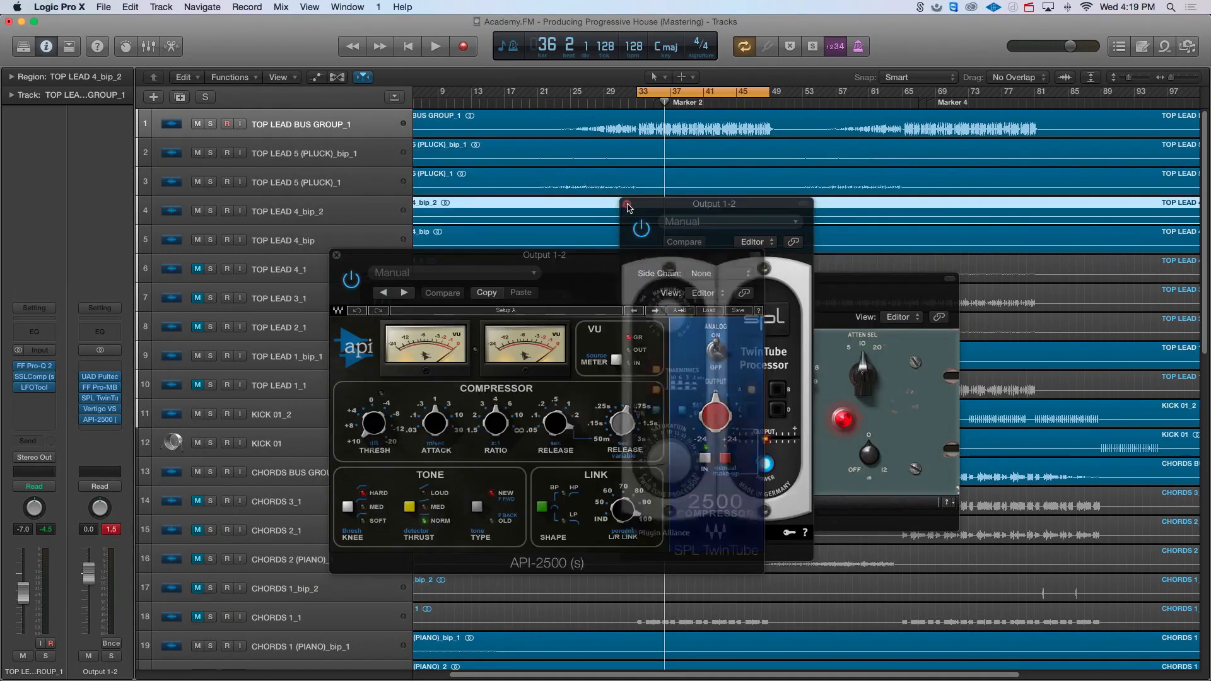
click(873, 281)
click(367, 279)
drag(518, 258, 769, 251)
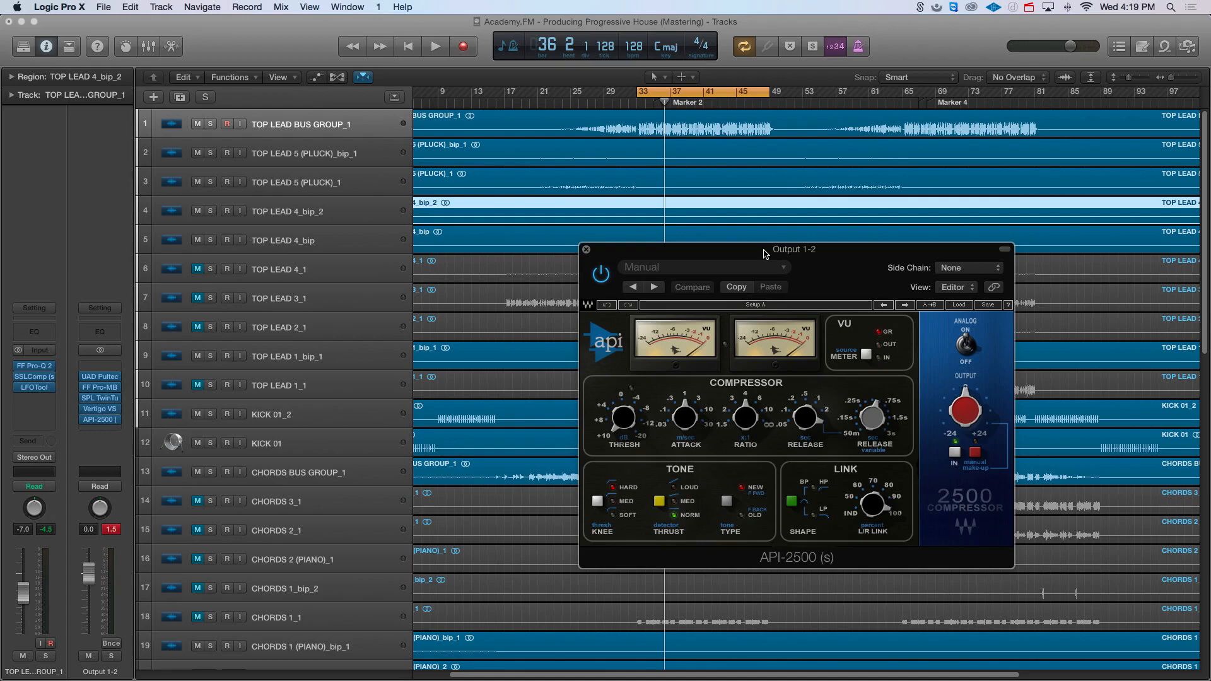
- Set the API-2500 output to 3.1 dB during playback and adjust its threshold and attack
key(space)
drag(965, 410, 965, 392)
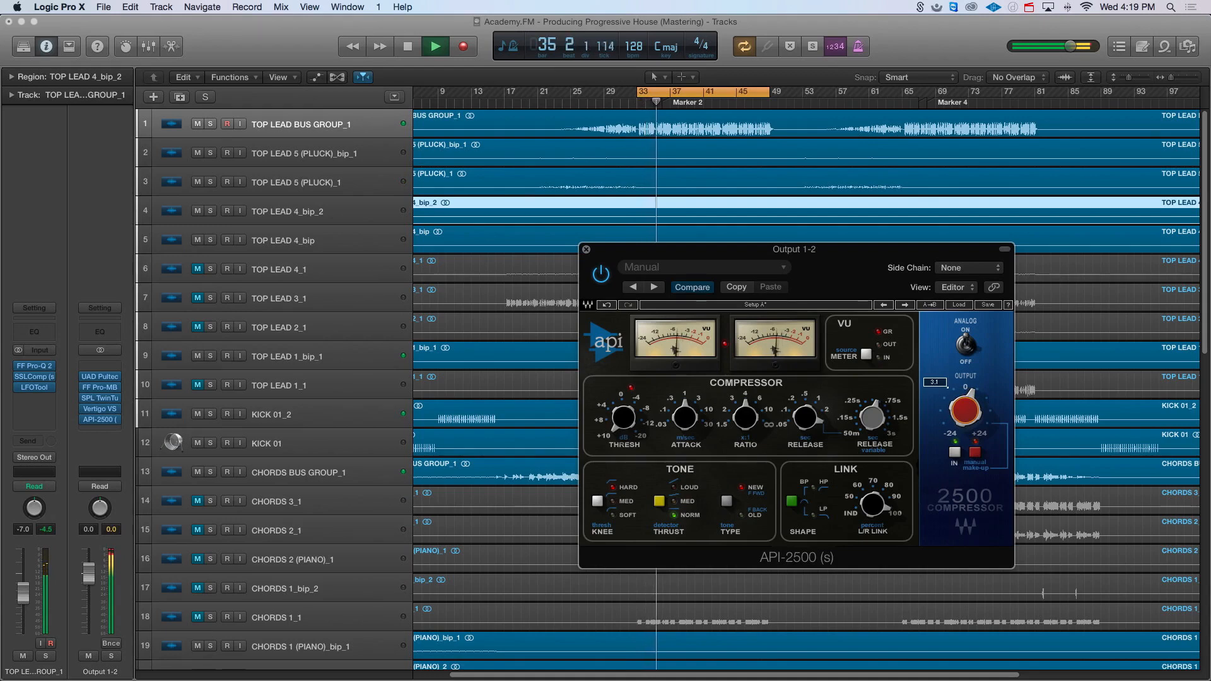
drag(624, 418, 624, 411)
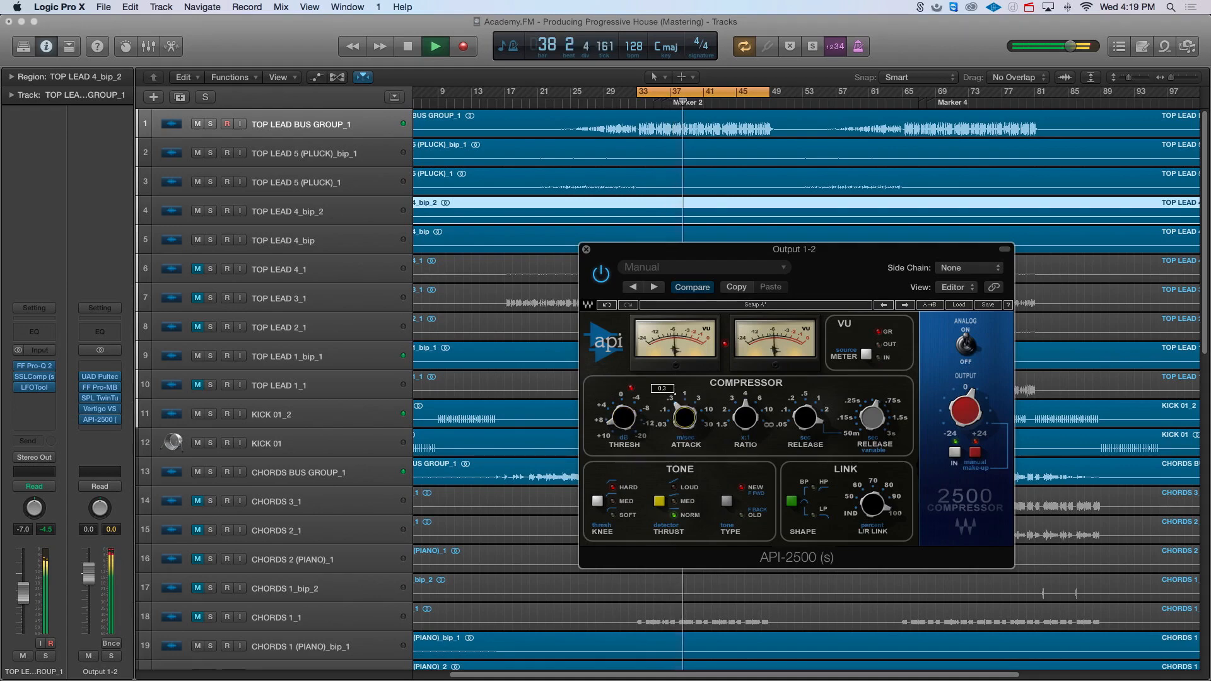
drag(685, 415, 696, 420)
key(space)
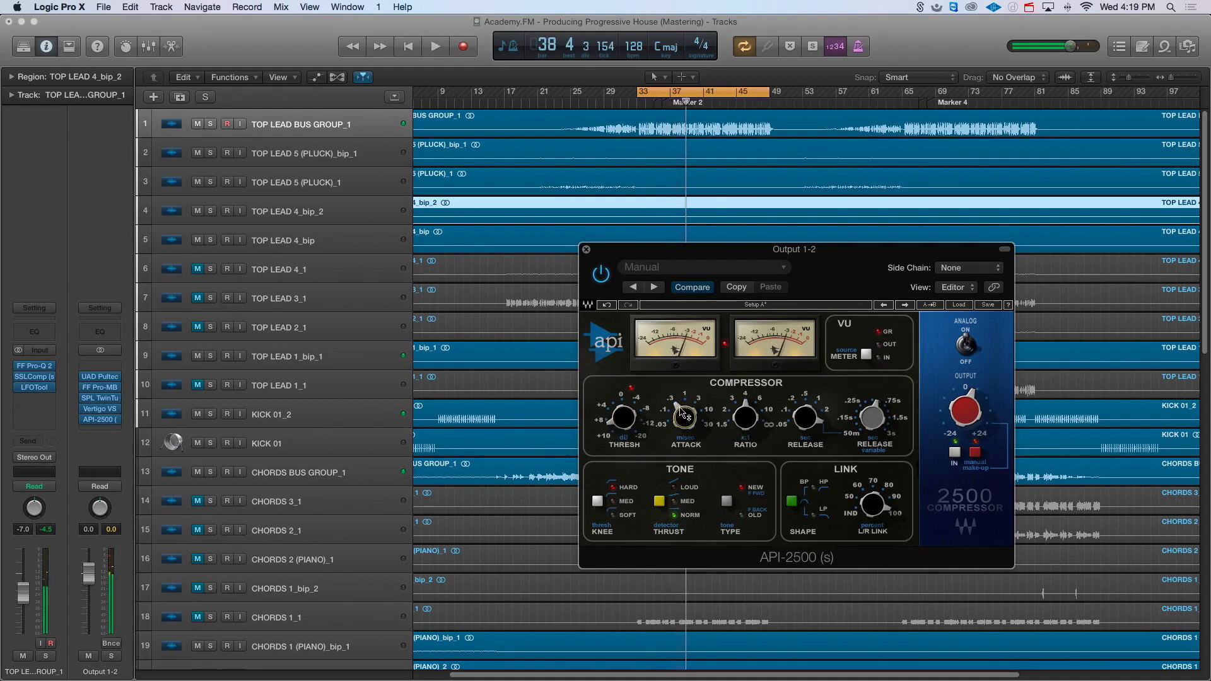
- Set the API-2500 ratio to 10:1 and its release to a fixed time, auditioning the result
drag(798, 417, 794, 431)
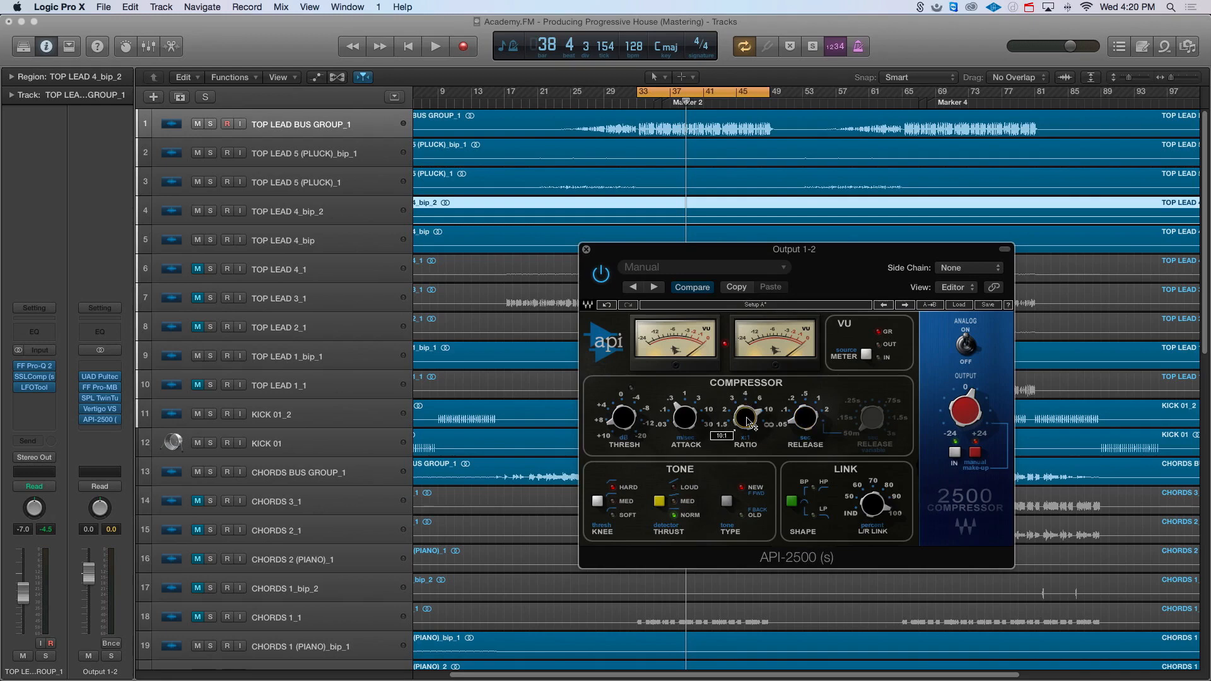
key(space)
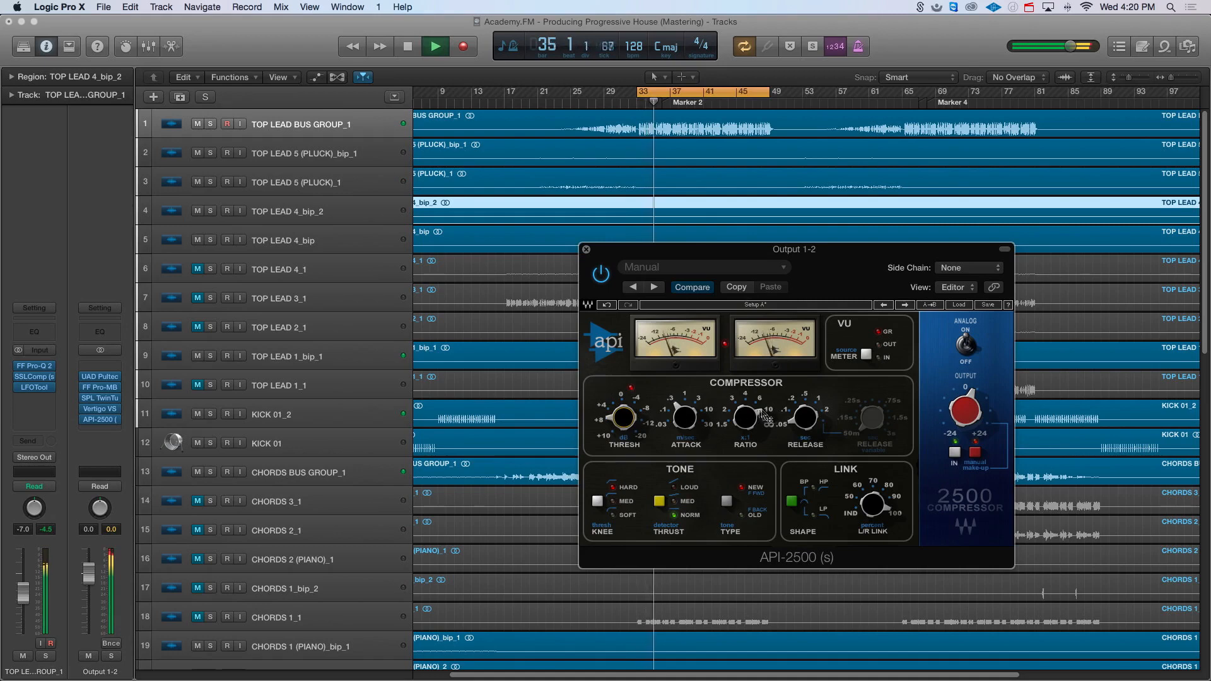
mouse_move(801, 421)
mouse_down()
mouse_move(802, 394)
mouse_move(797, 441)
mouse_up()
- Switch the API-2500 to Setup B, and set its knee and thrust to Med and its type to Old
click(756, 304)
mouse_move(948, 387)
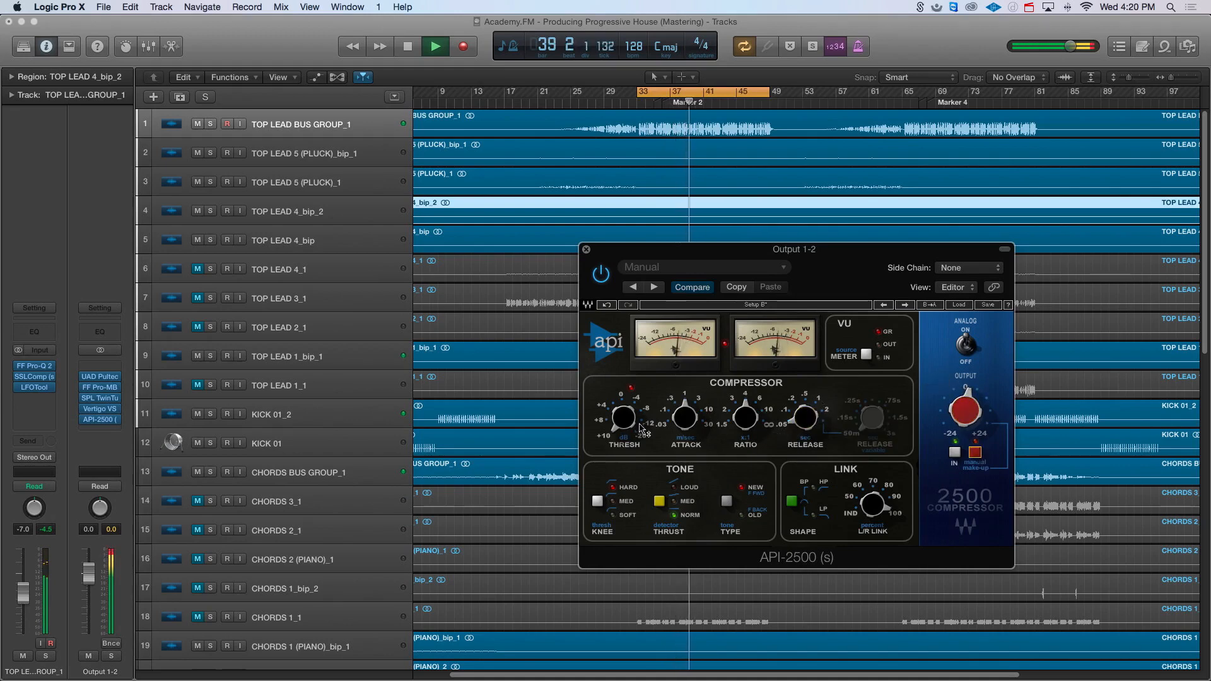
mouse_move(735, 431)
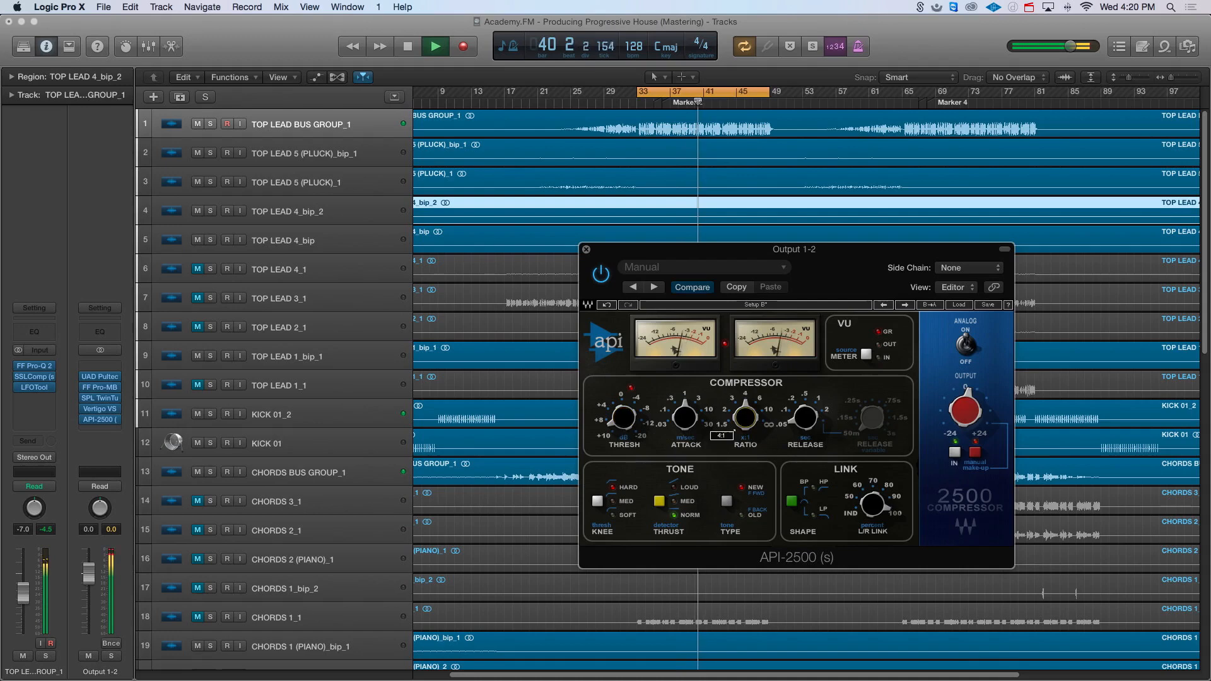
mouse_move(694, 410)
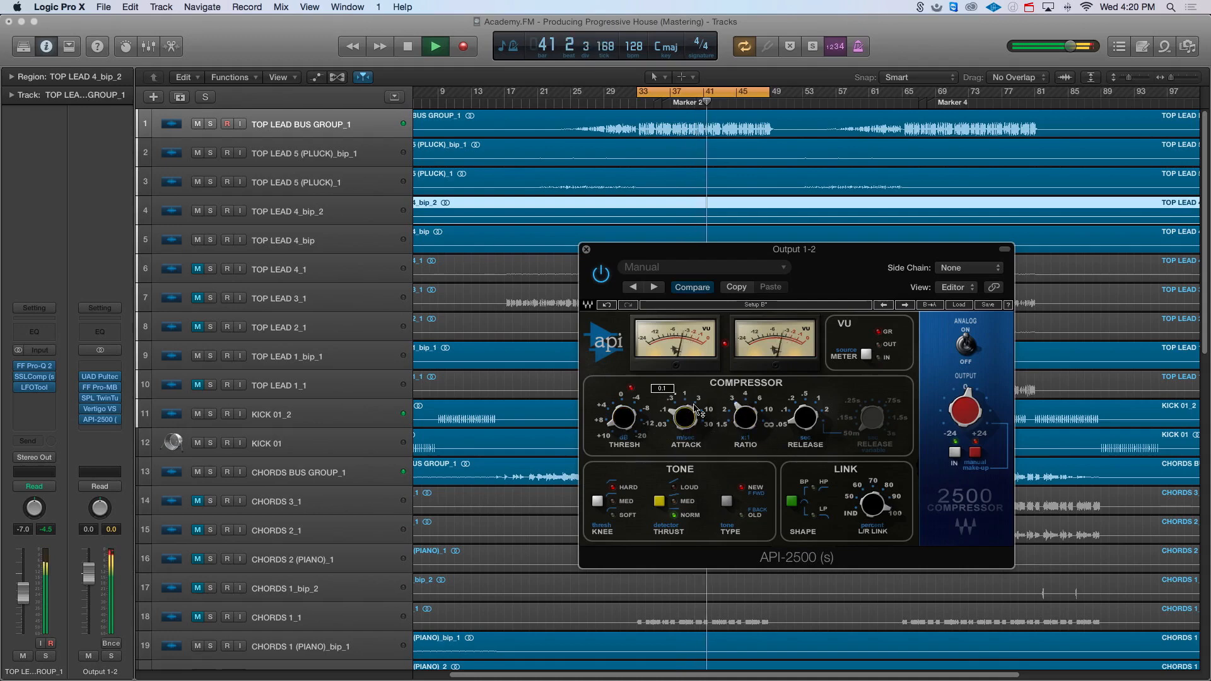
key(space)
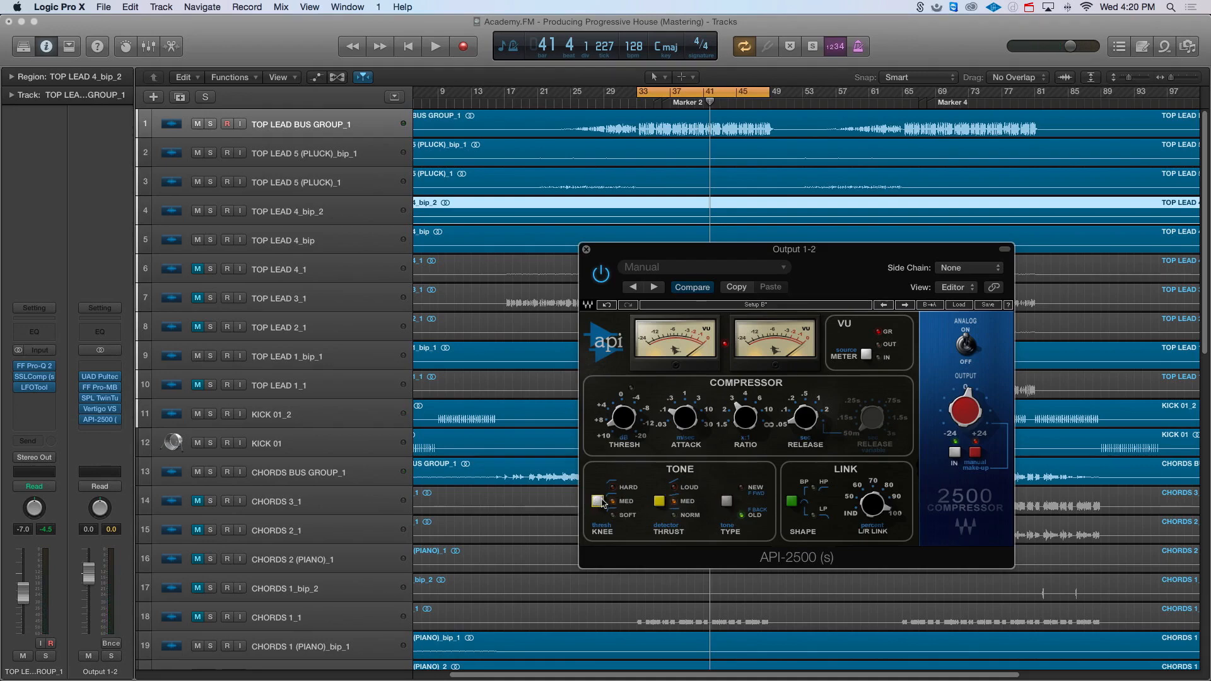
key(space)
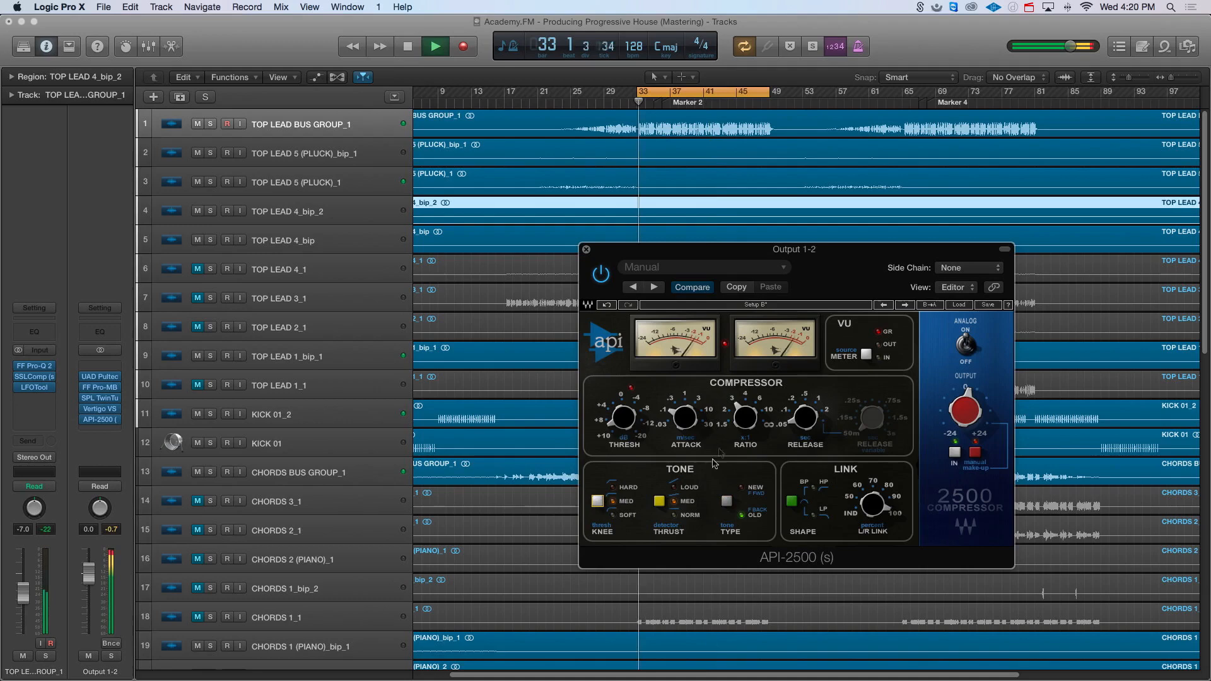
- Adjust the API-2500 threshold and raise its output to about 4.8 dB during playback
click(620, 421)
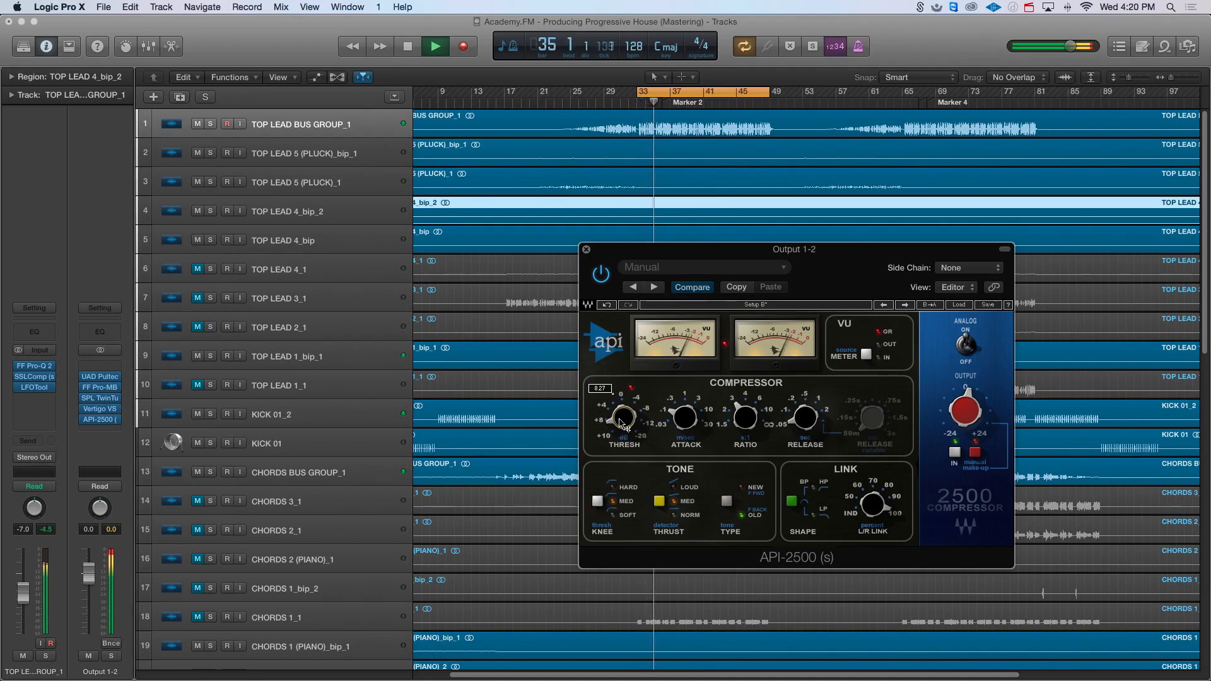
click(967, 411)
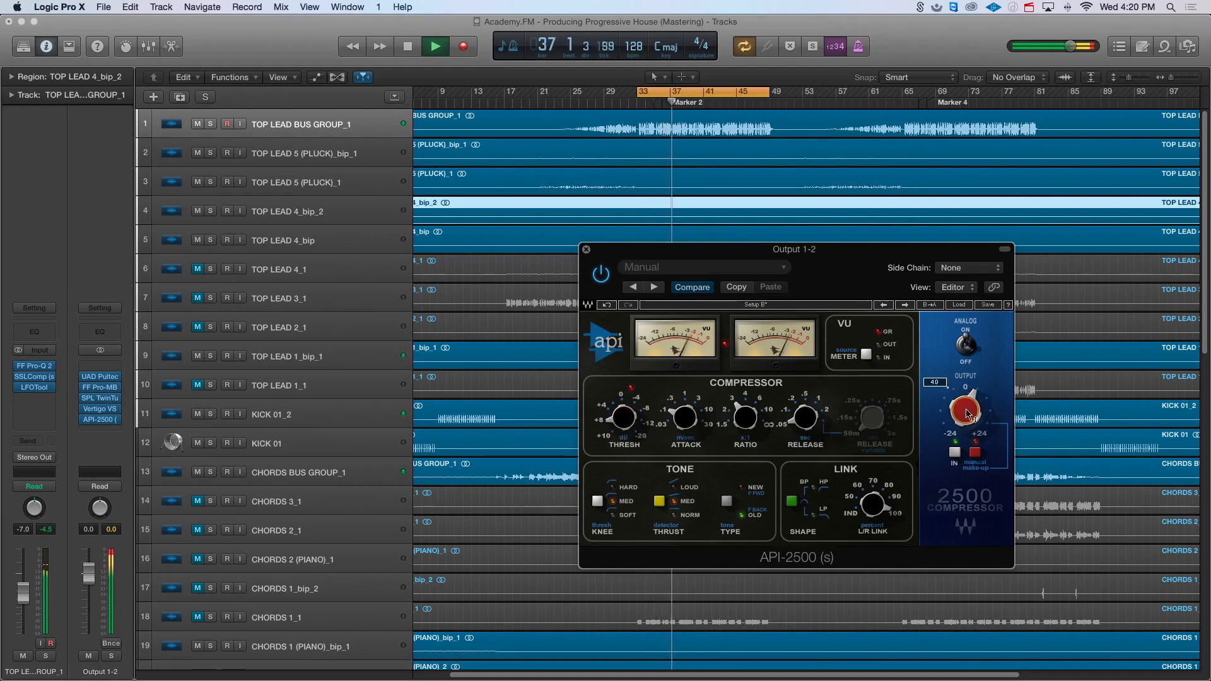
key(space)
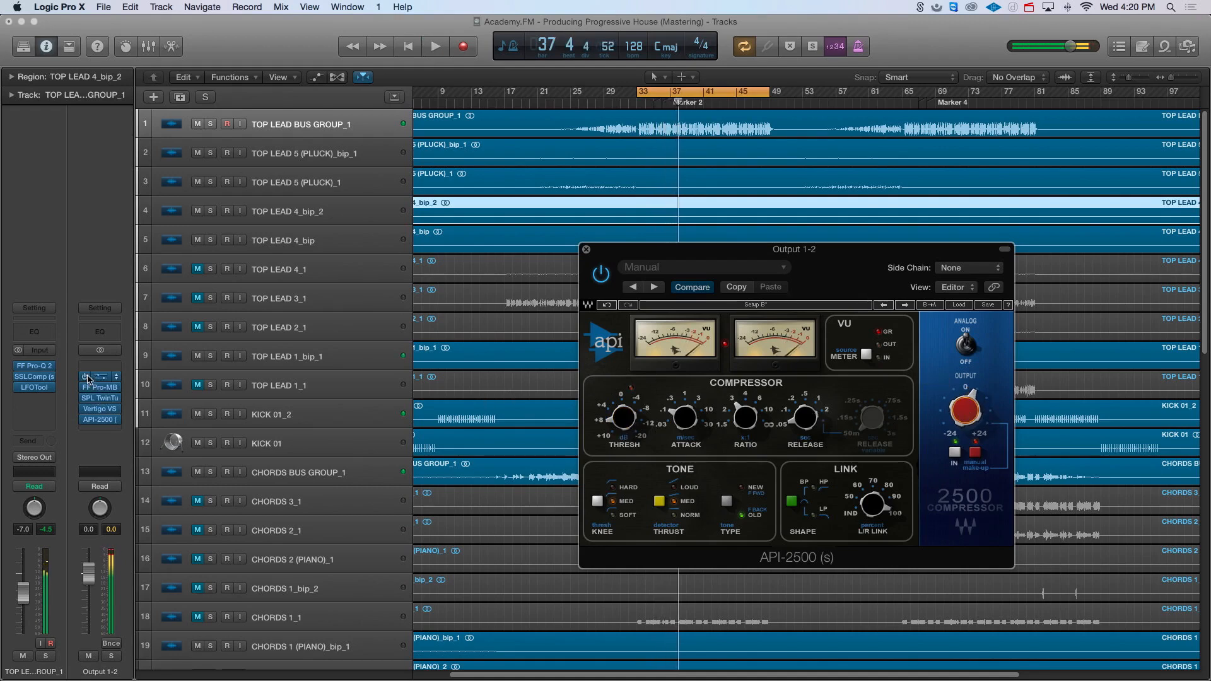
- Bypass all five plug-ins on the Output 1-2 channel and re-enable them during playback to compare the sound
click(86, 421)
key(space)
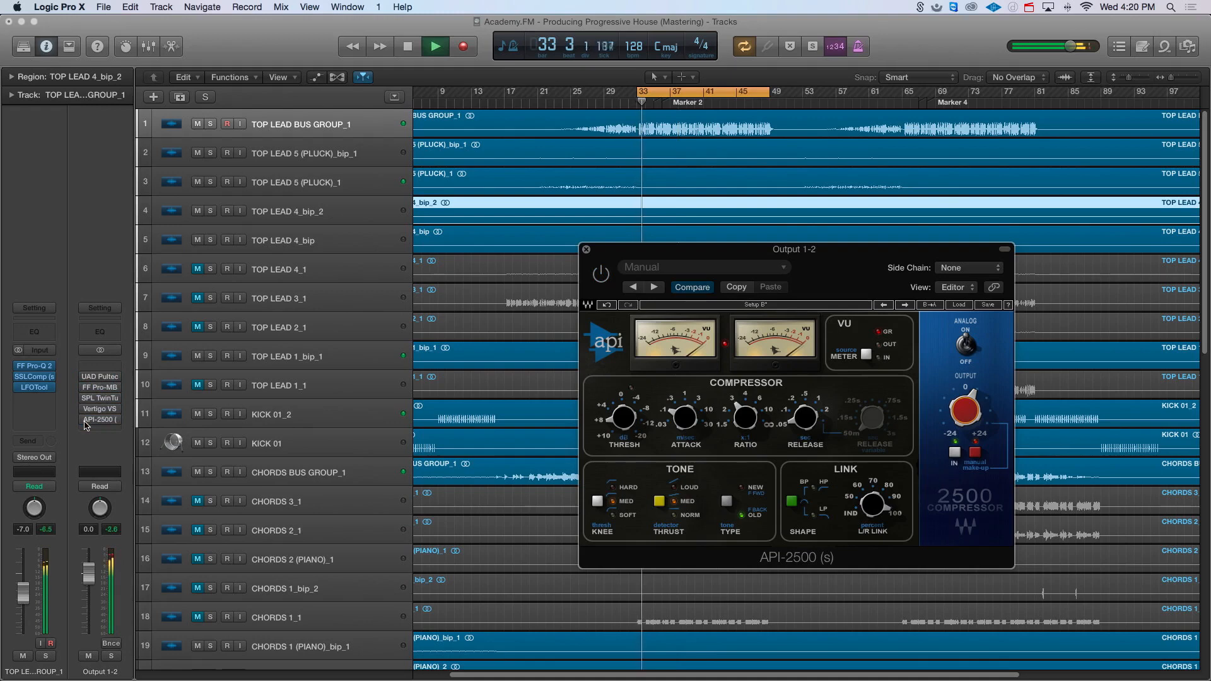
drag(84, 421, 82, 375)
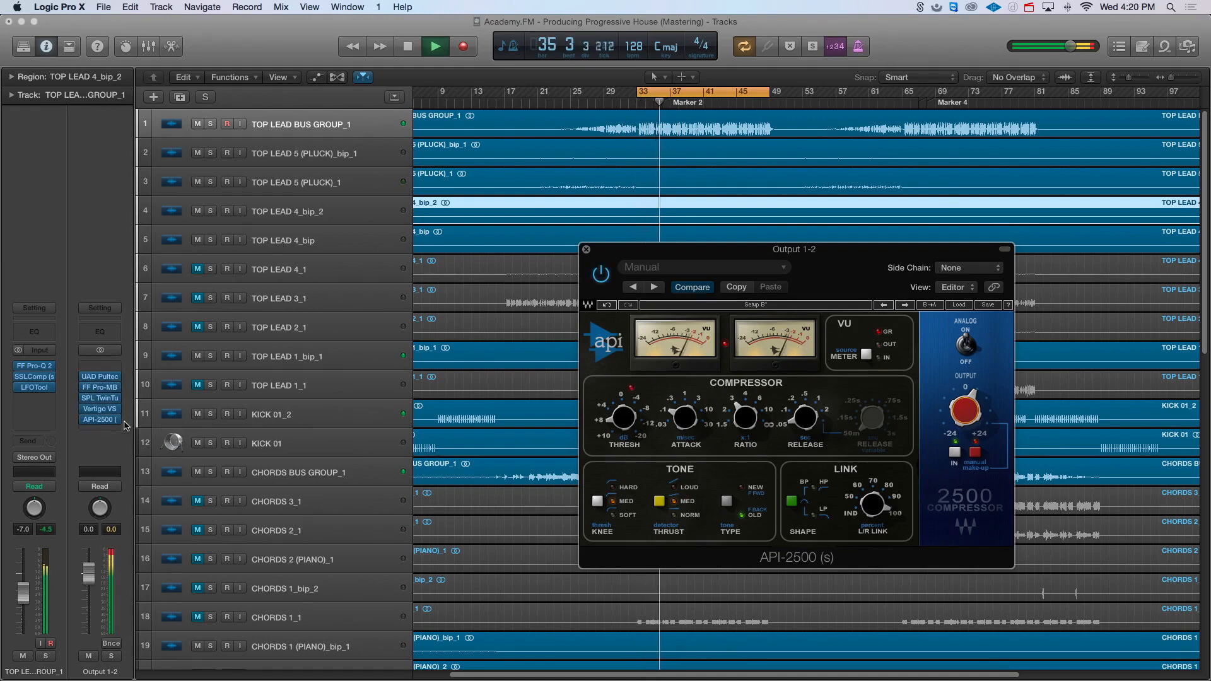
key(space)
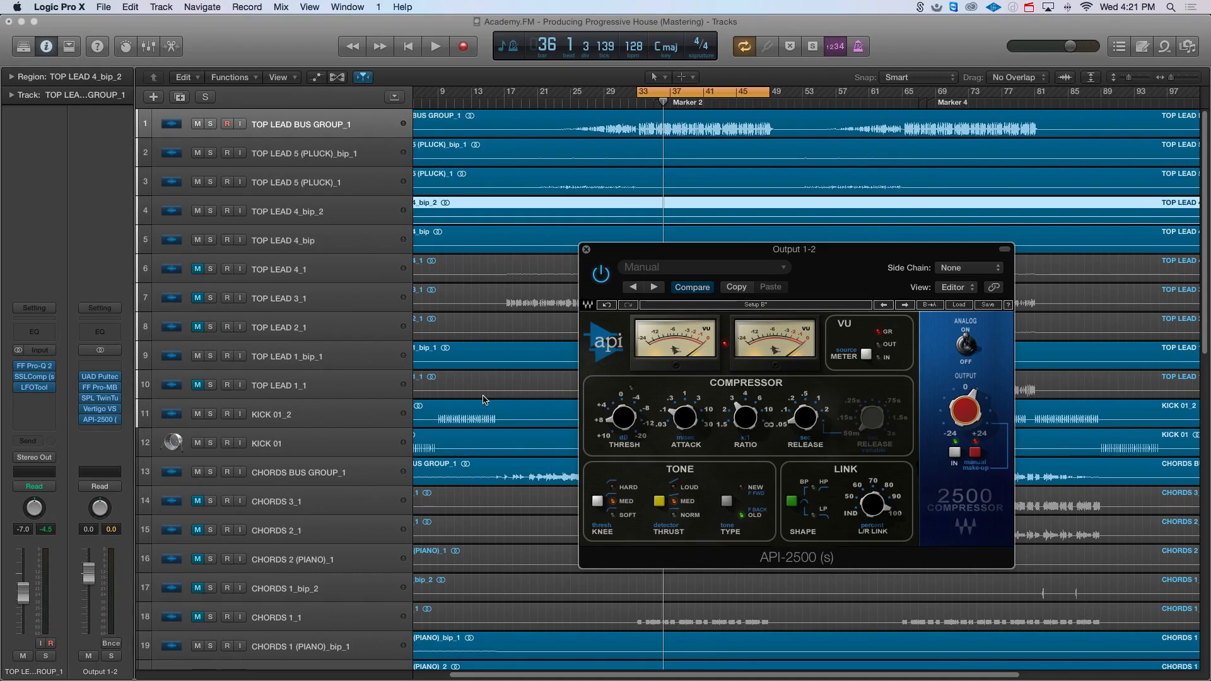
- Insert the FabFilter Pro-L limiter below the API-2500 on the Output 1-2 channel
scroll(478, 353, right, 1)
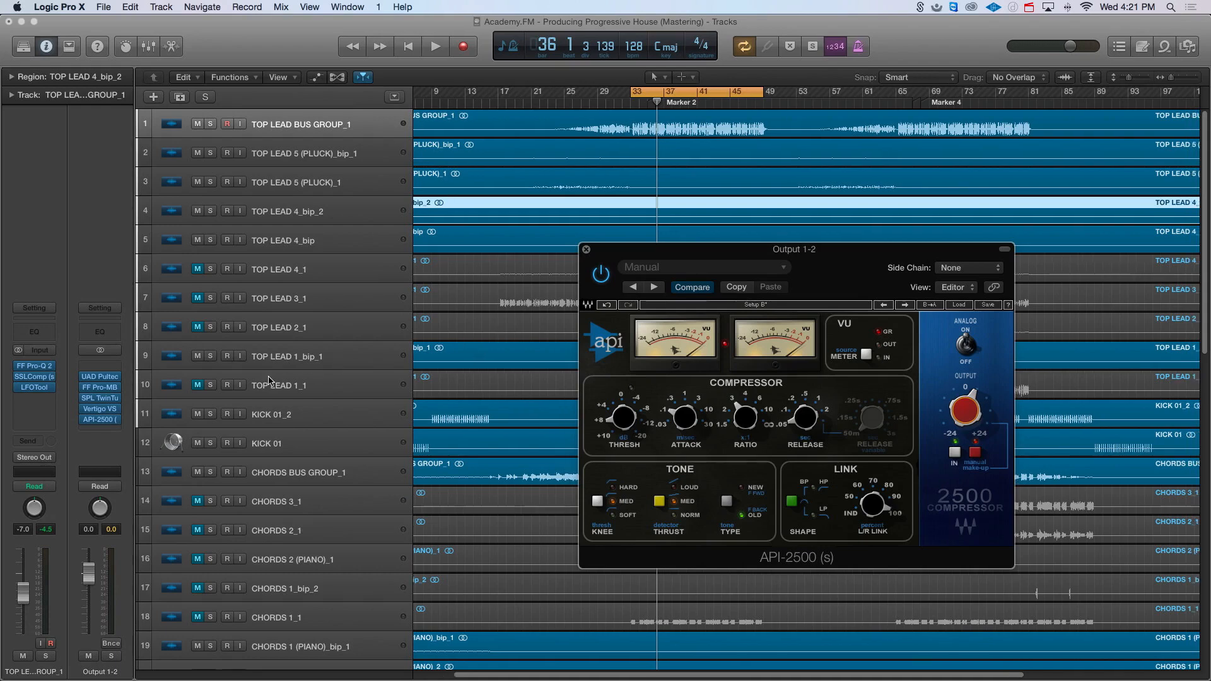
scroll(269, 379, left, 2)
click(110, 432)
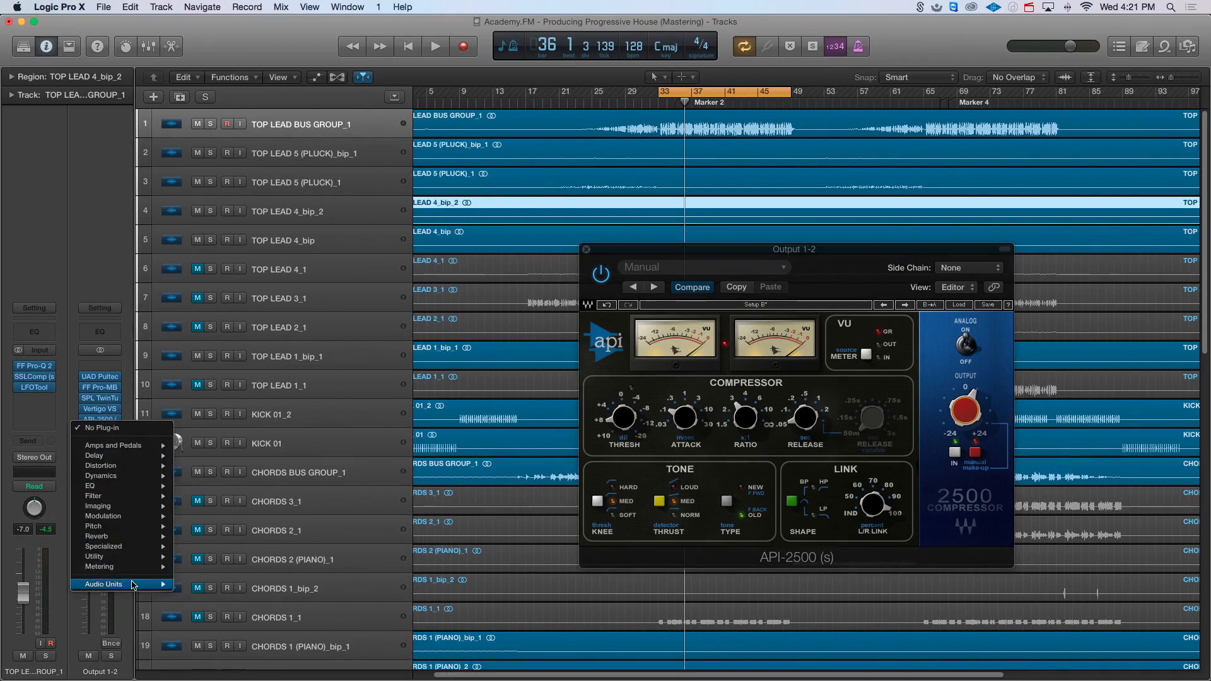
mouse_move(133, 585)
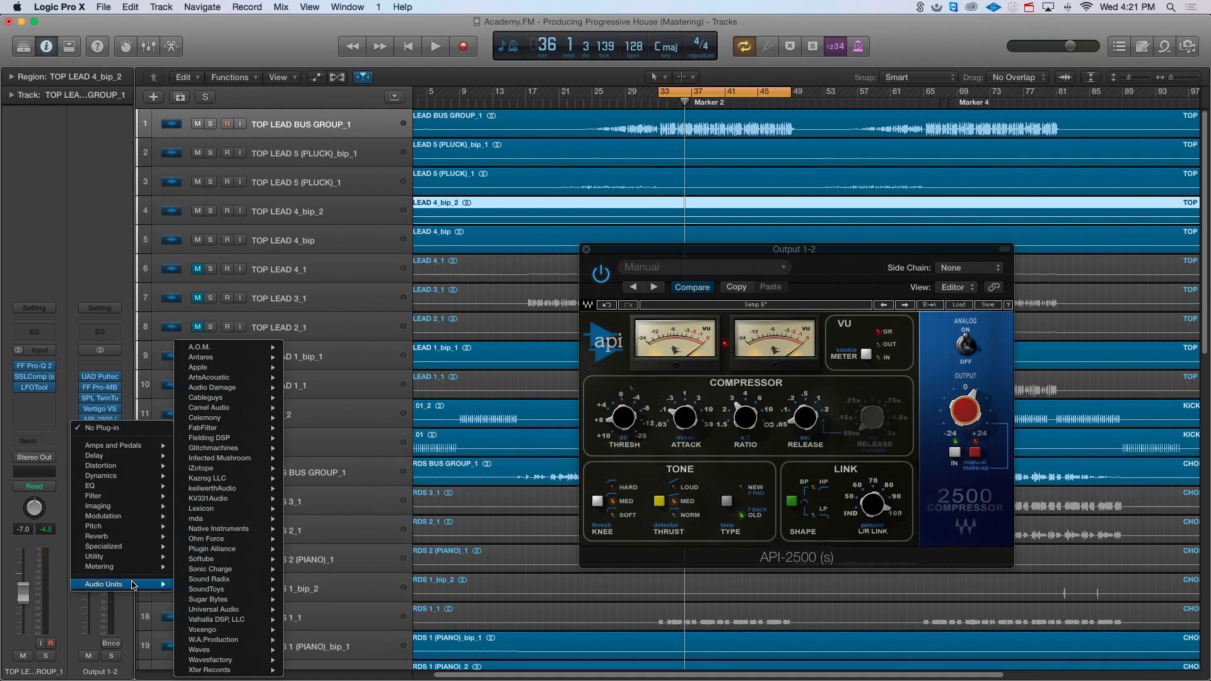
mouse_move(222, 429)
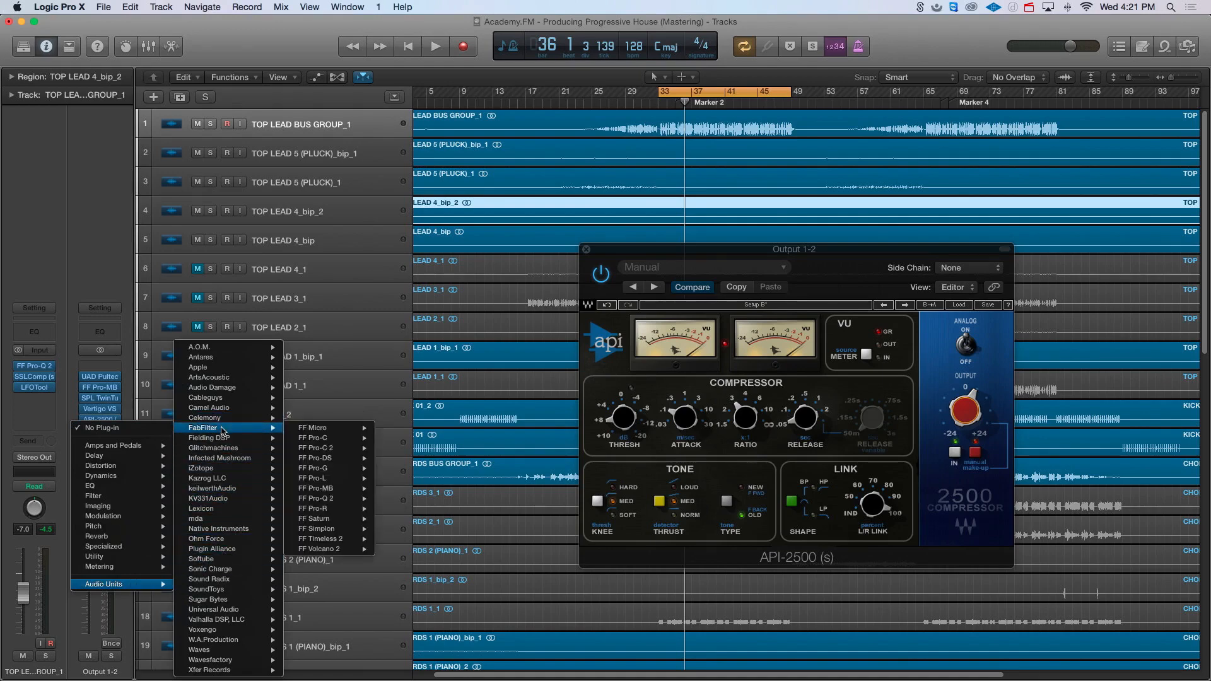
mouse_move(349, 481)
click(402, 480)
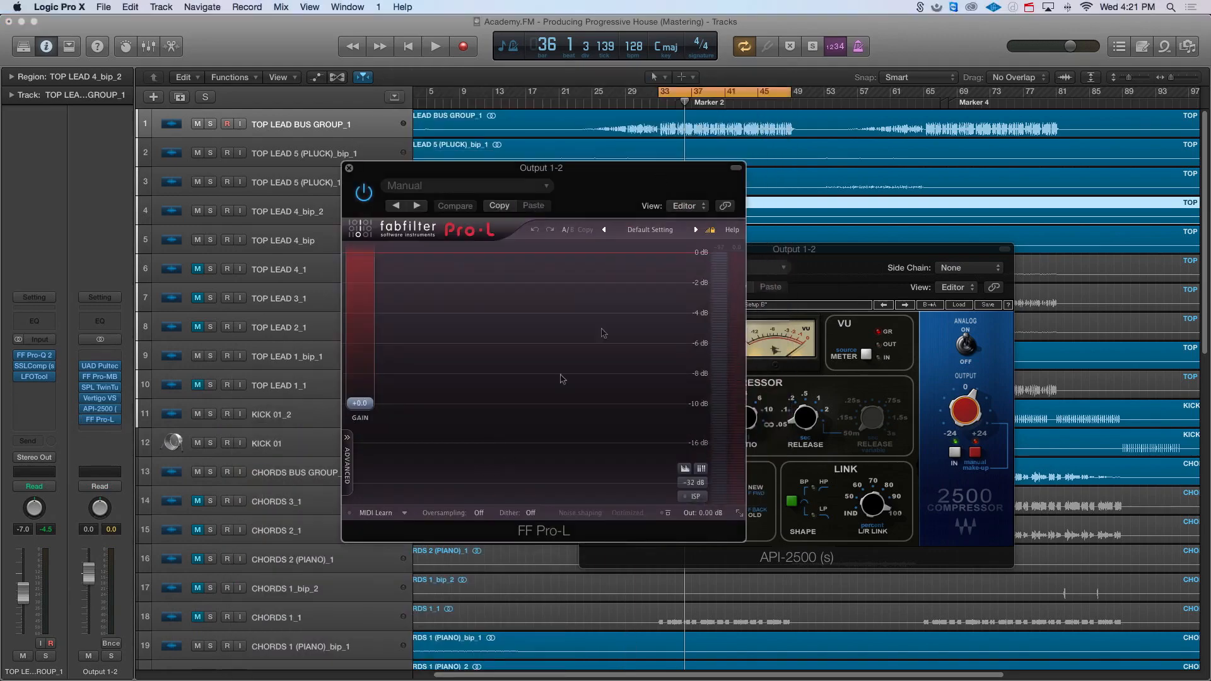
- Set the Pro-L style to Transparent, its gain to +1.1 and its release to 33 ms, auditioning the result
key(space)
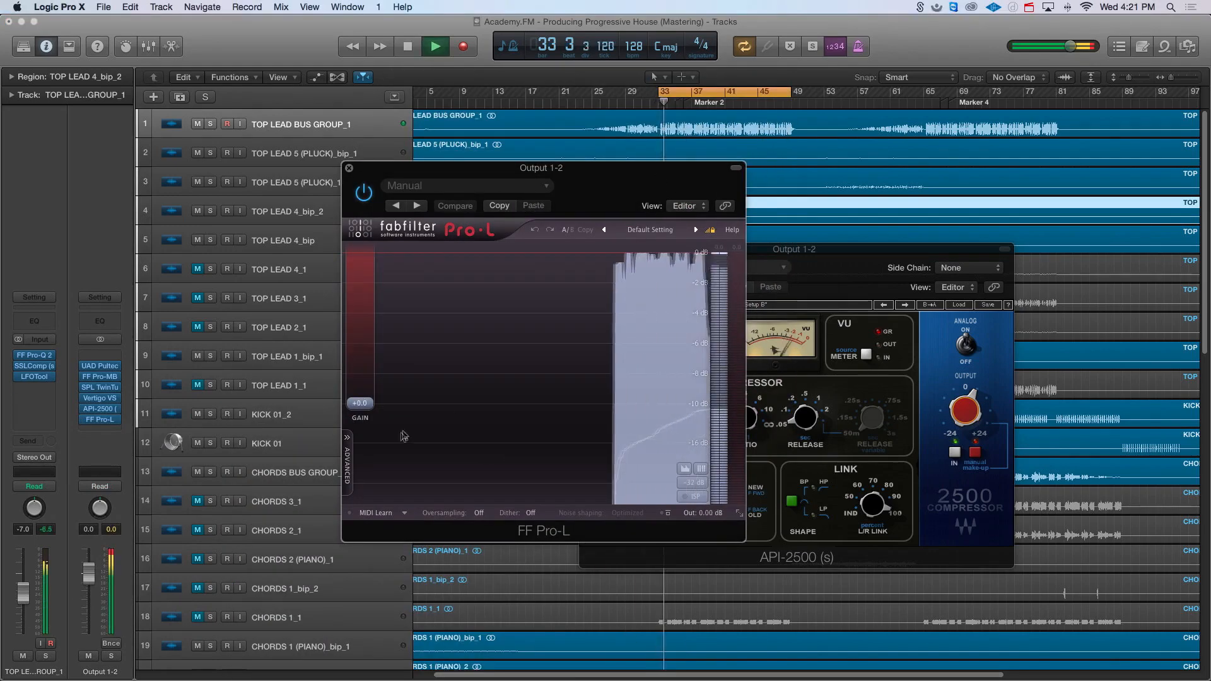
click(347, 467)
click(377, 466)
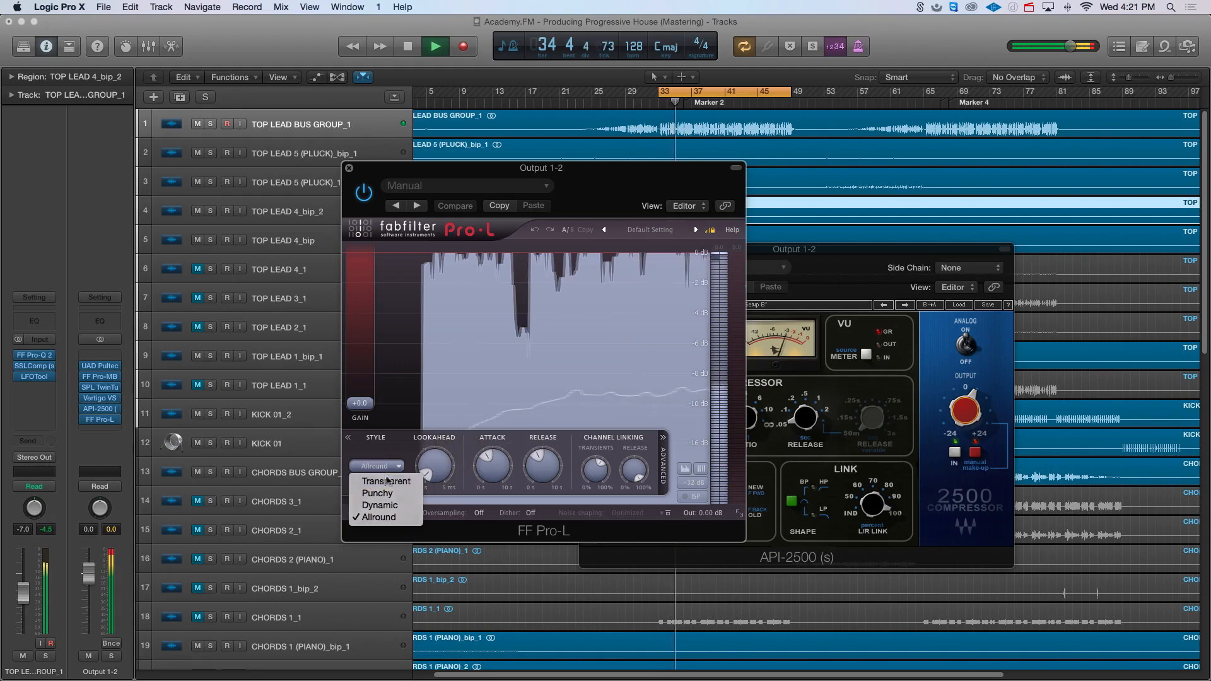
click(385, 481)
drag(370, 406, 368, 402)
drag(530, 471, 538, 519)
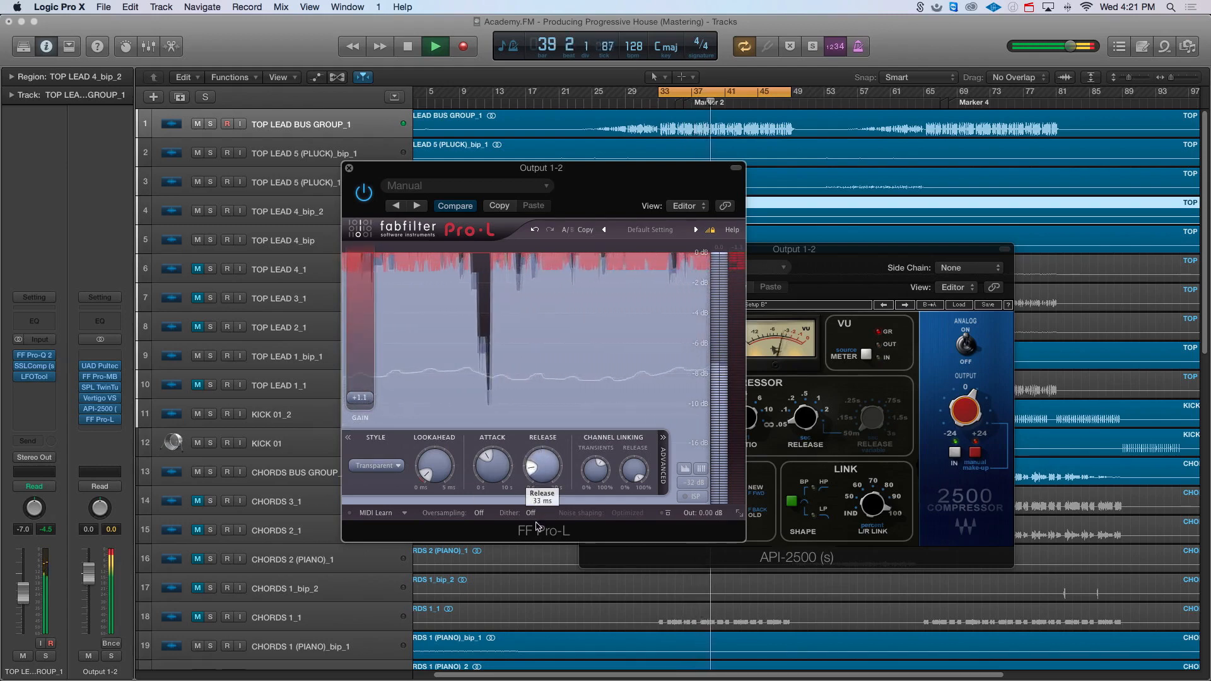
key(space)
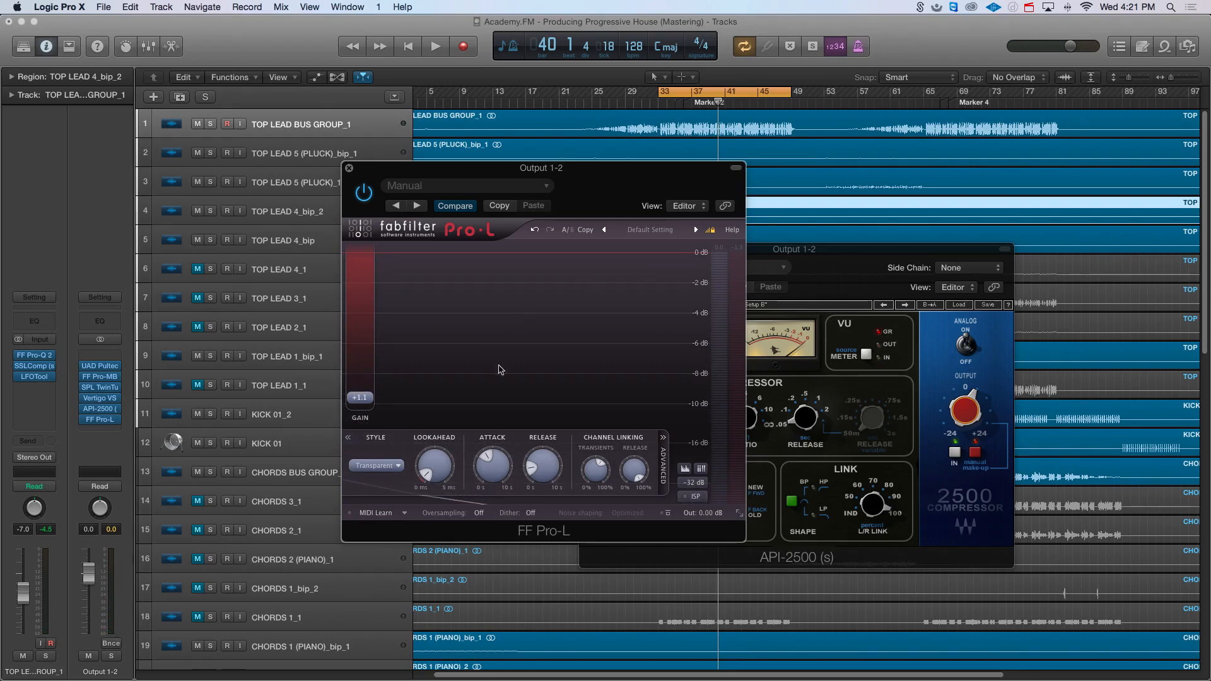
key(space)
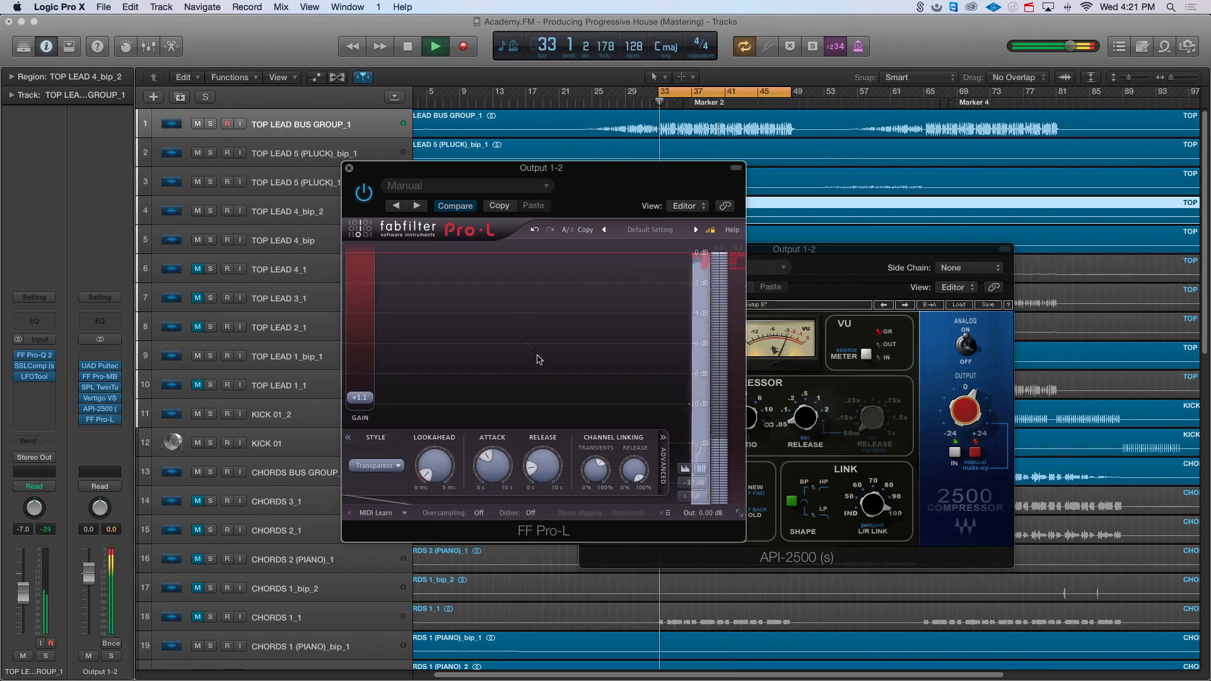
- Insert the A.O.M. Invisible Limiter below the Pro-L on the Output 1-2 channel
click(110, 431)
mouse_move(105, 584)
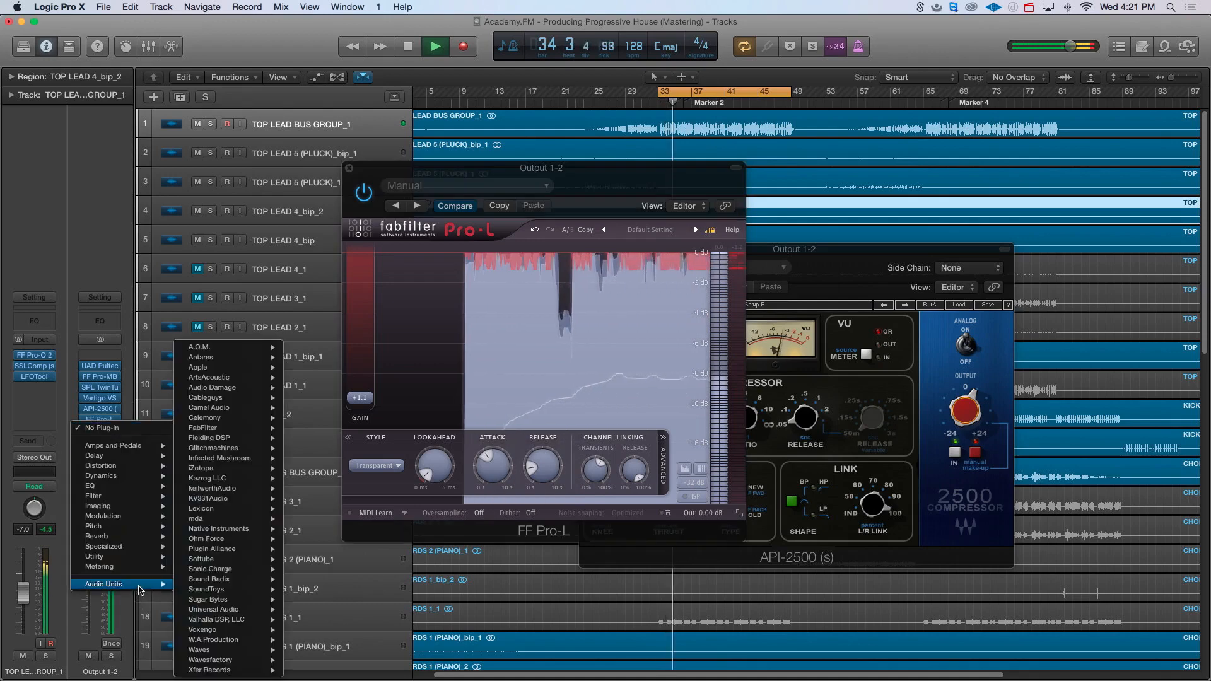
mouse_move(227, 347)
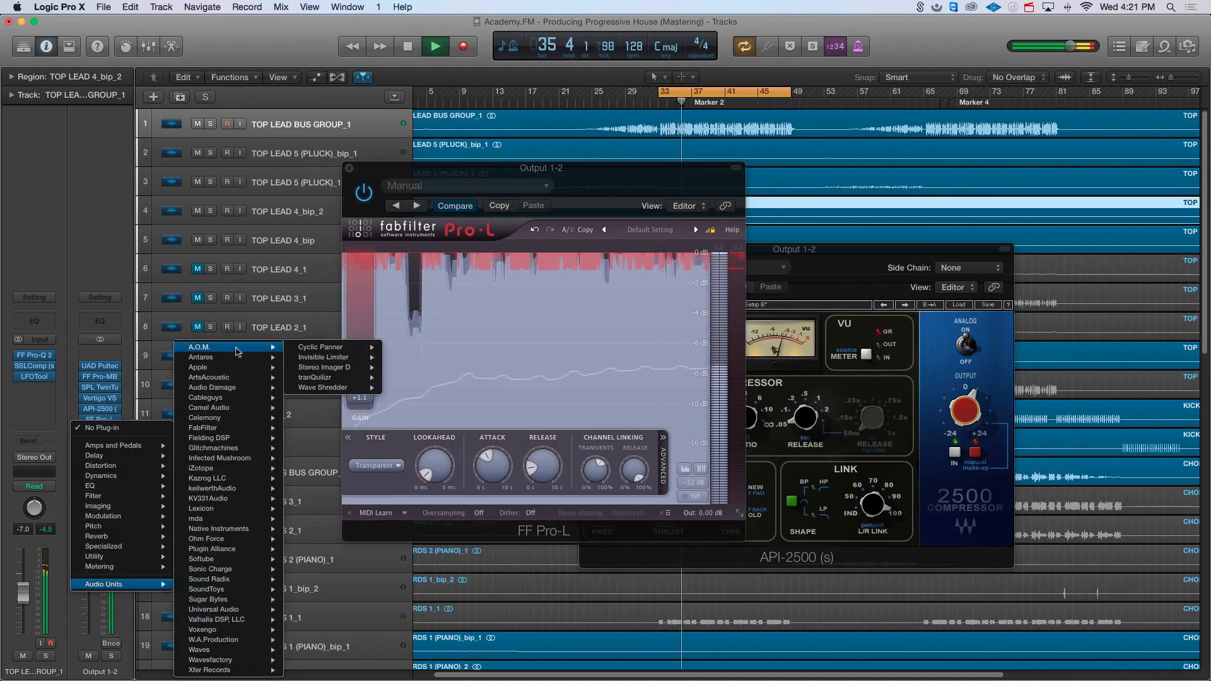
mouse_move(340, 358)
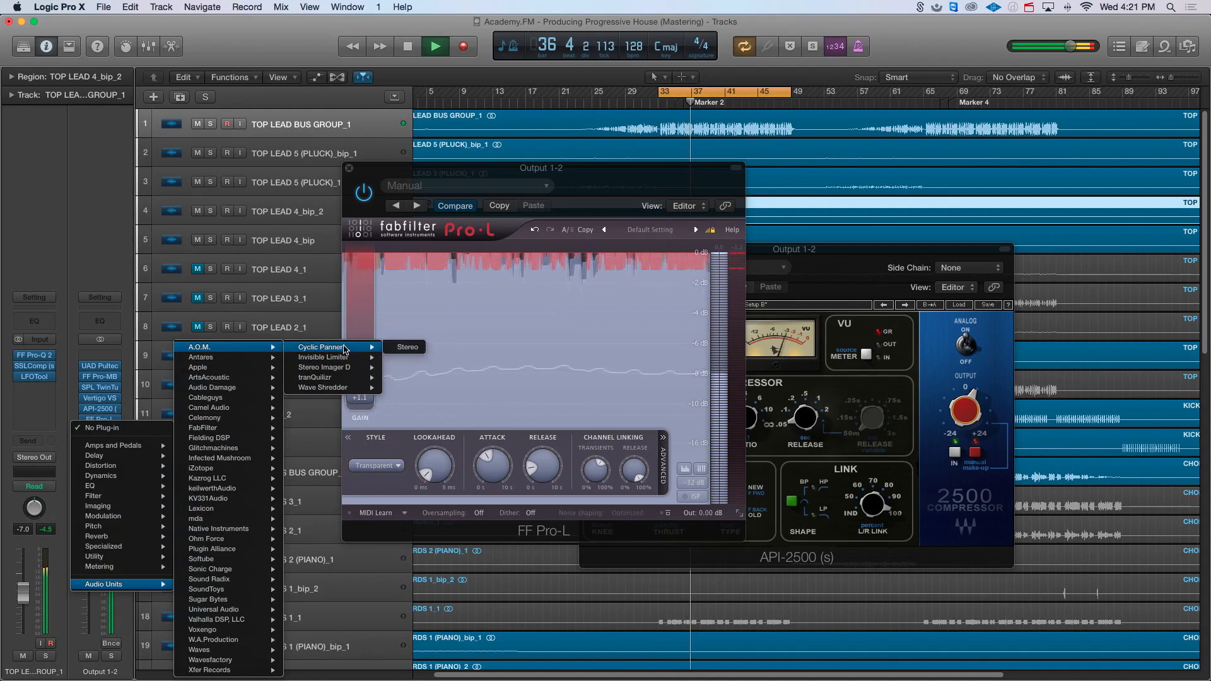
click(397, 357)
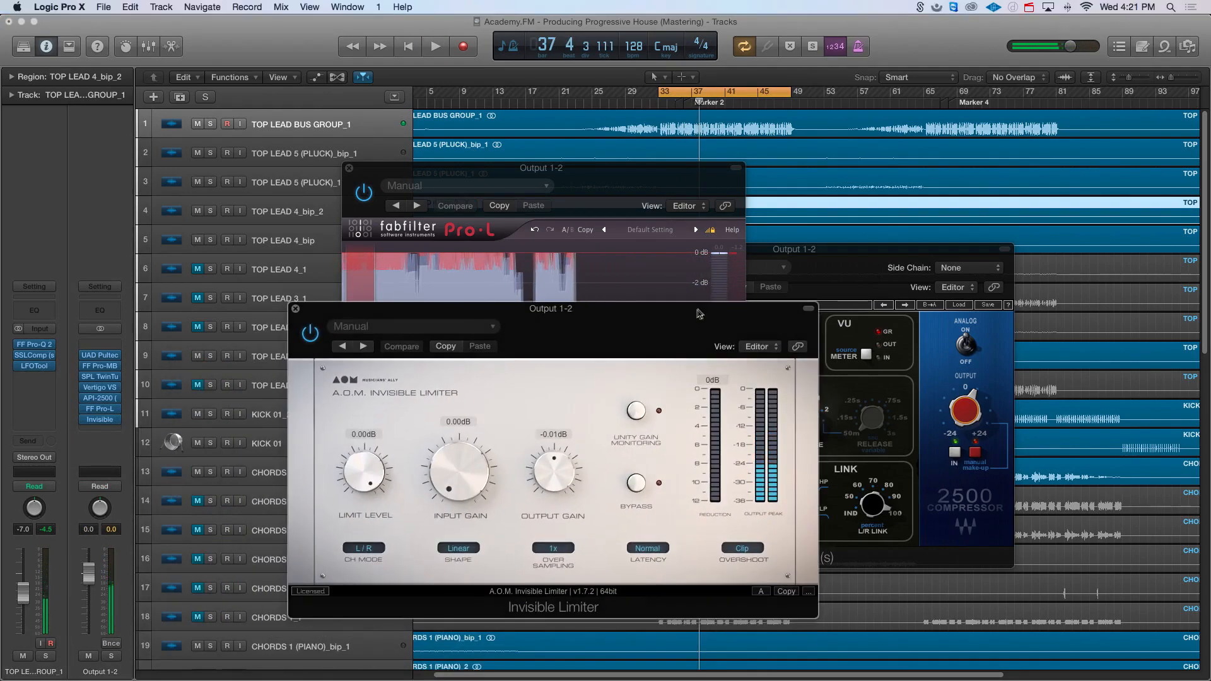
- Set the Invisible Limiter's oversampling to 16x and keep its overshoot mode on Clip
click(555, 549)
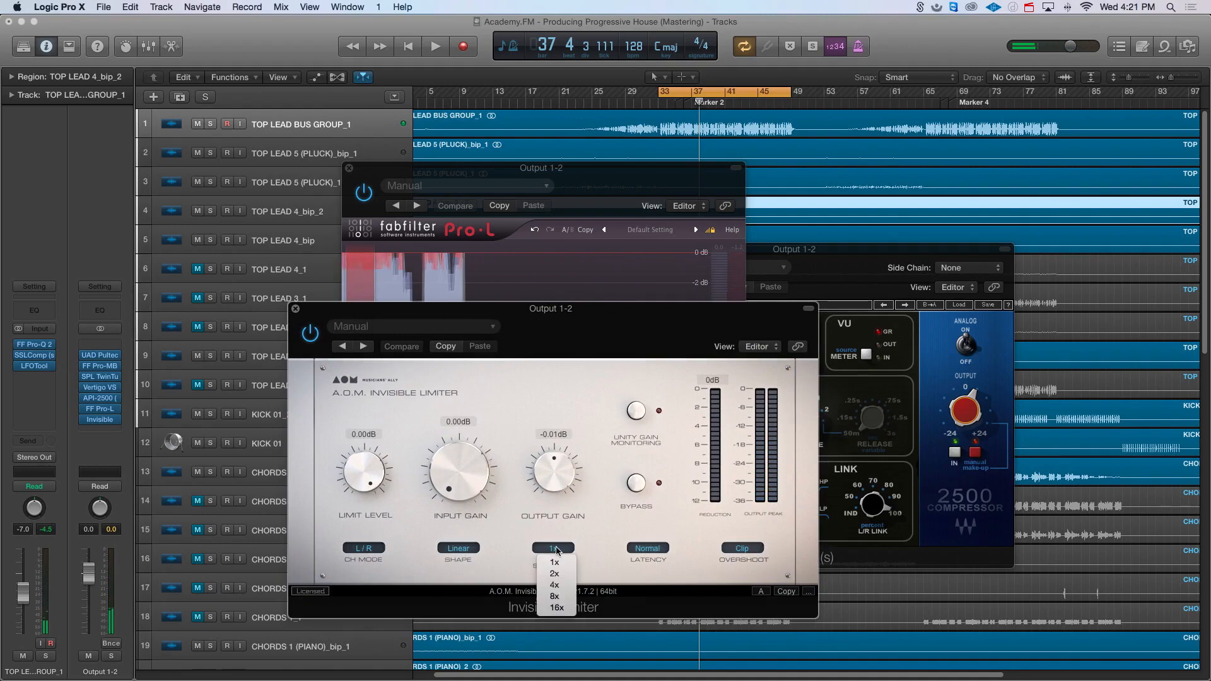
click(561, 609)
click(745, 549)
click(747, 552)
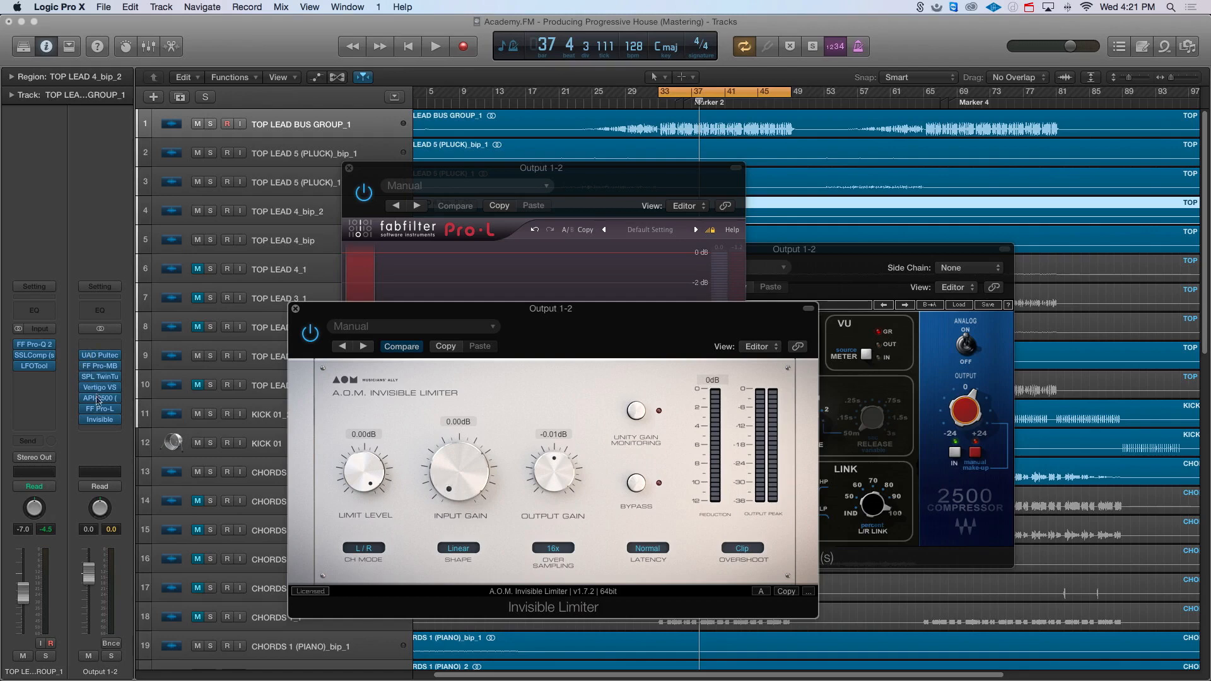
- Raise the Invisible Limiter's input gain to 1.32 dB while the loop plays
key(space)
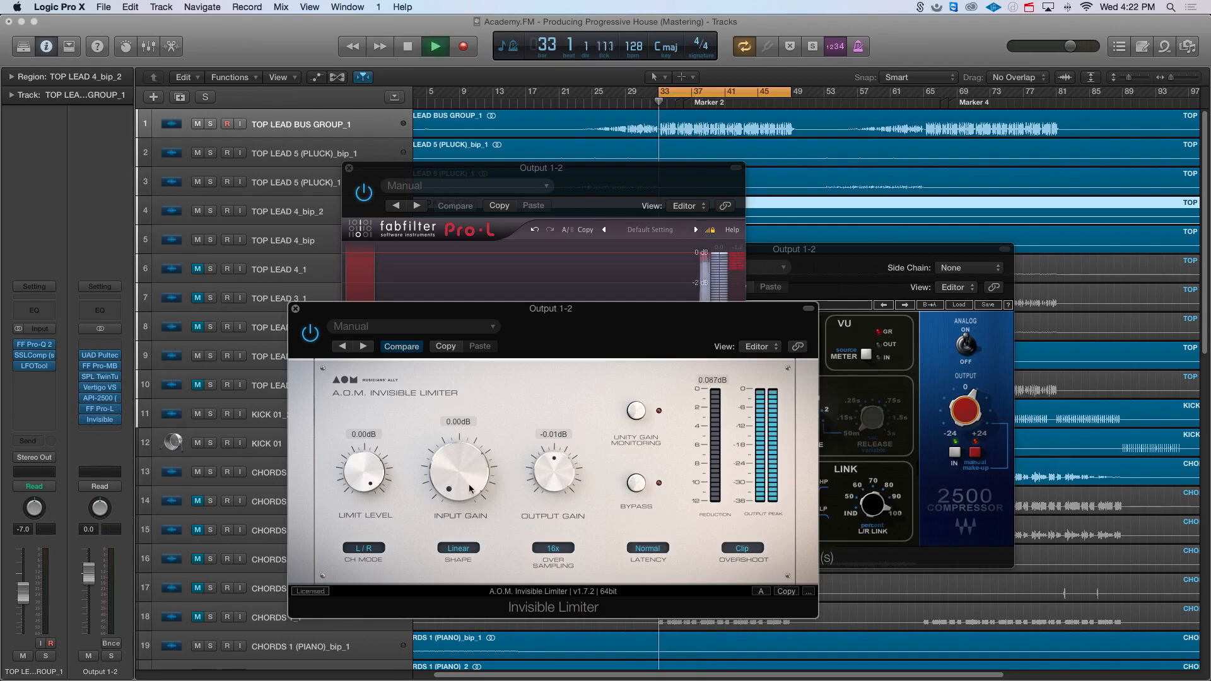
drag(462, 468, 472, 481)
key(space)
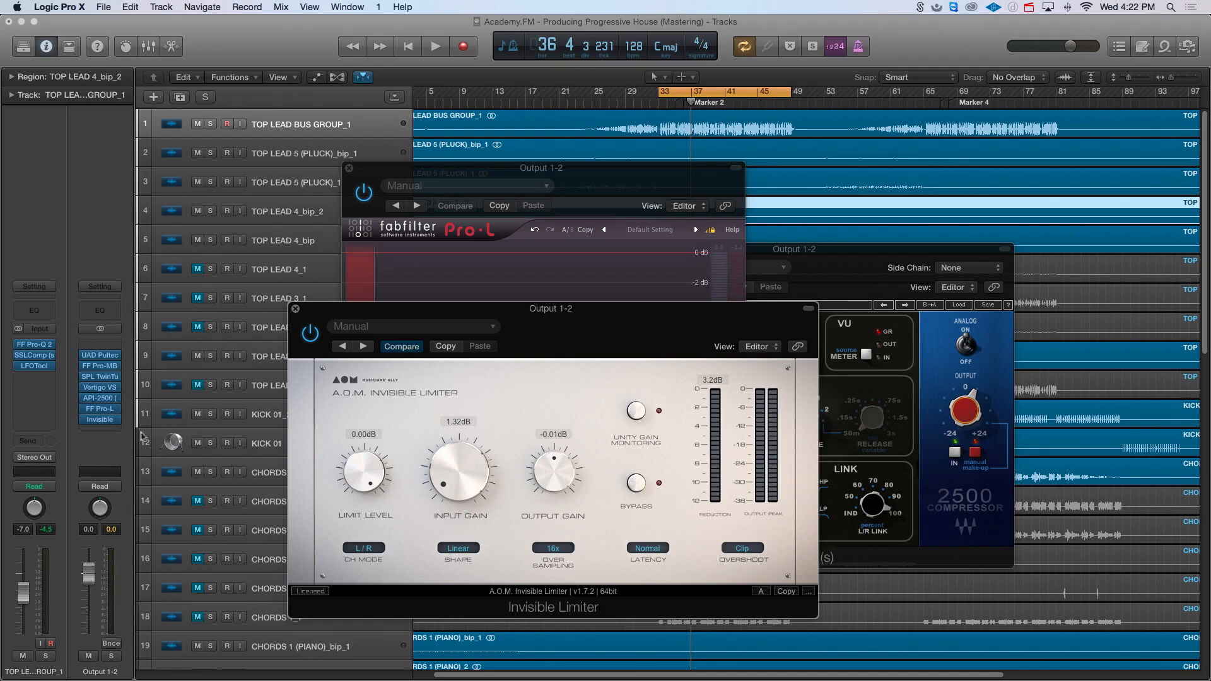
- Insert Logic's MultiMeter below the Invisible Limiter and shrink its window to 110%
click(104, 430)
mouse_move(127, 567)
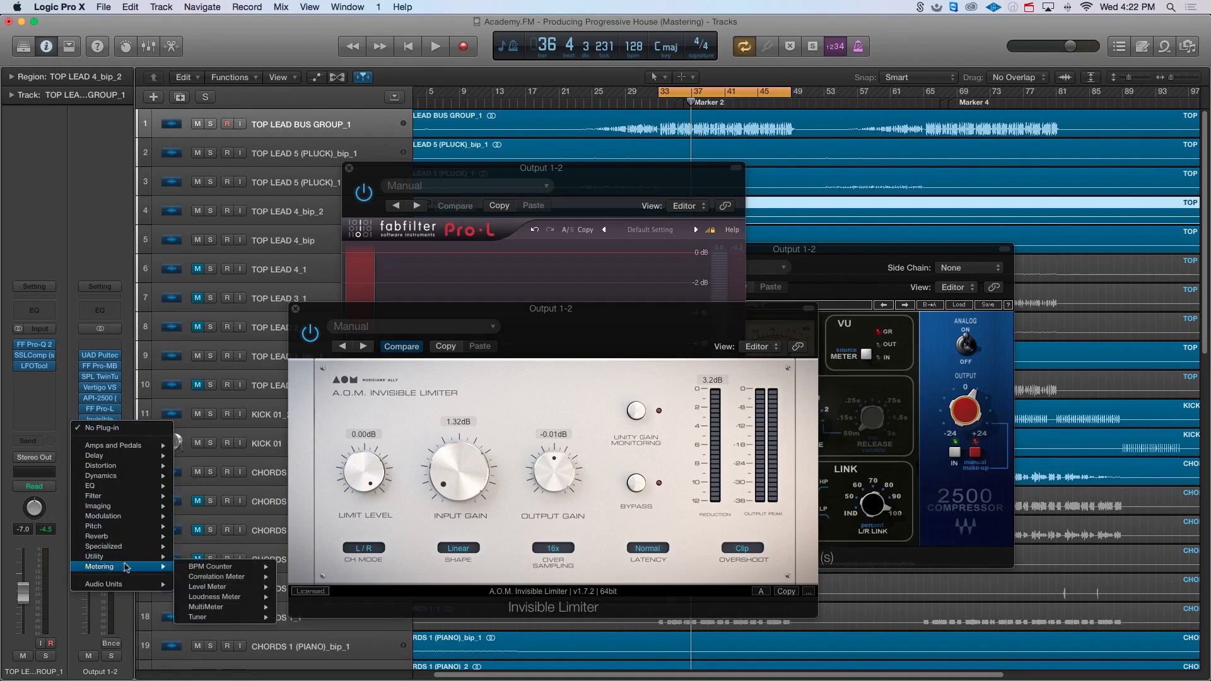
click(229, 609)
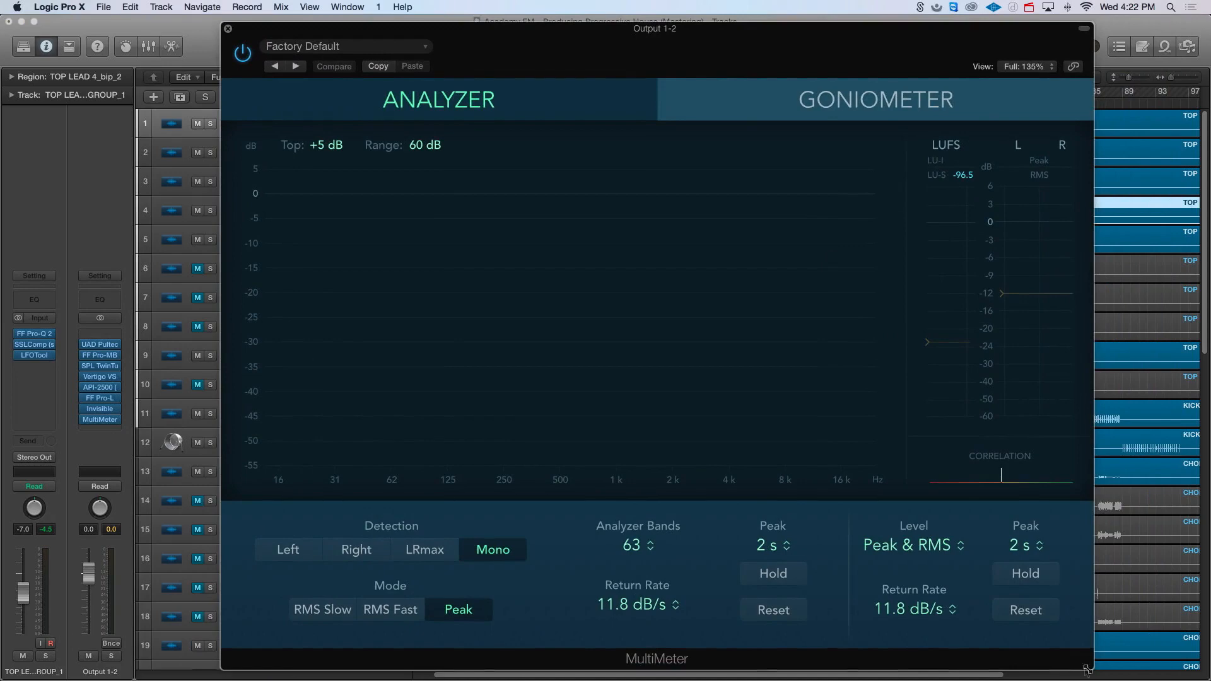
drag(1093, 668, 934, 566)
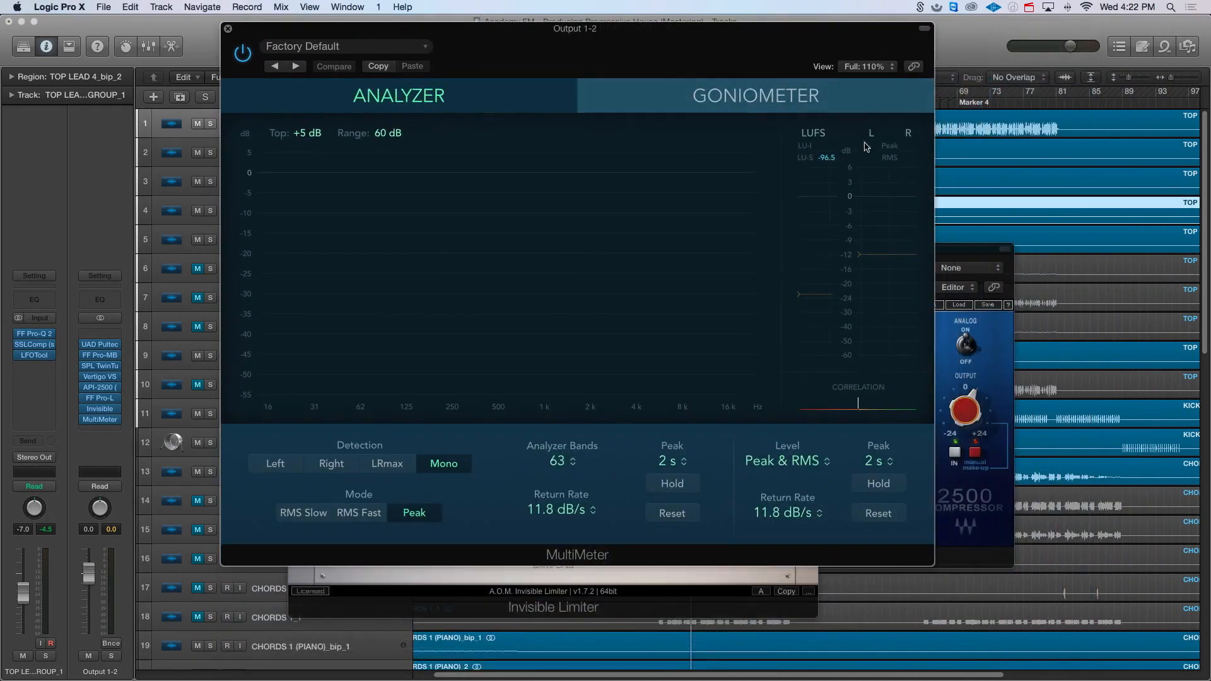
- Play the loop with the MultiMeter on LRmax and RMS Fast, and reposition the MultiMeter and Invisible Limiter windows to show both
key(space)
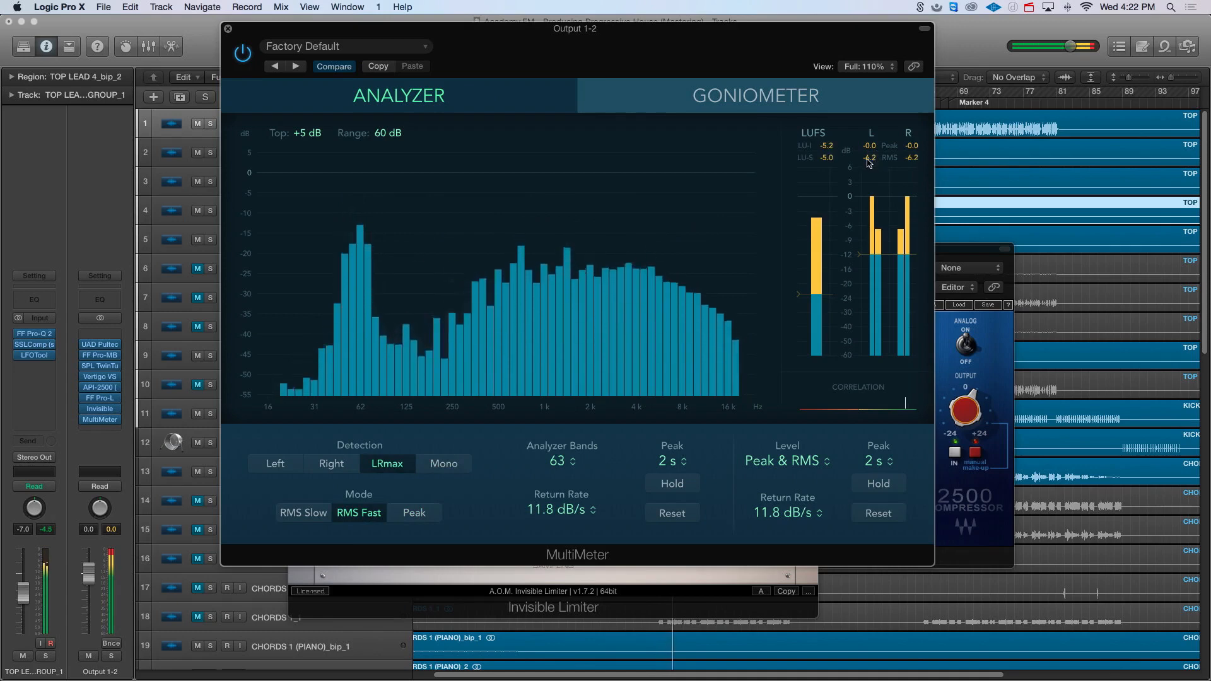
drag(751, 38, 601, 98)
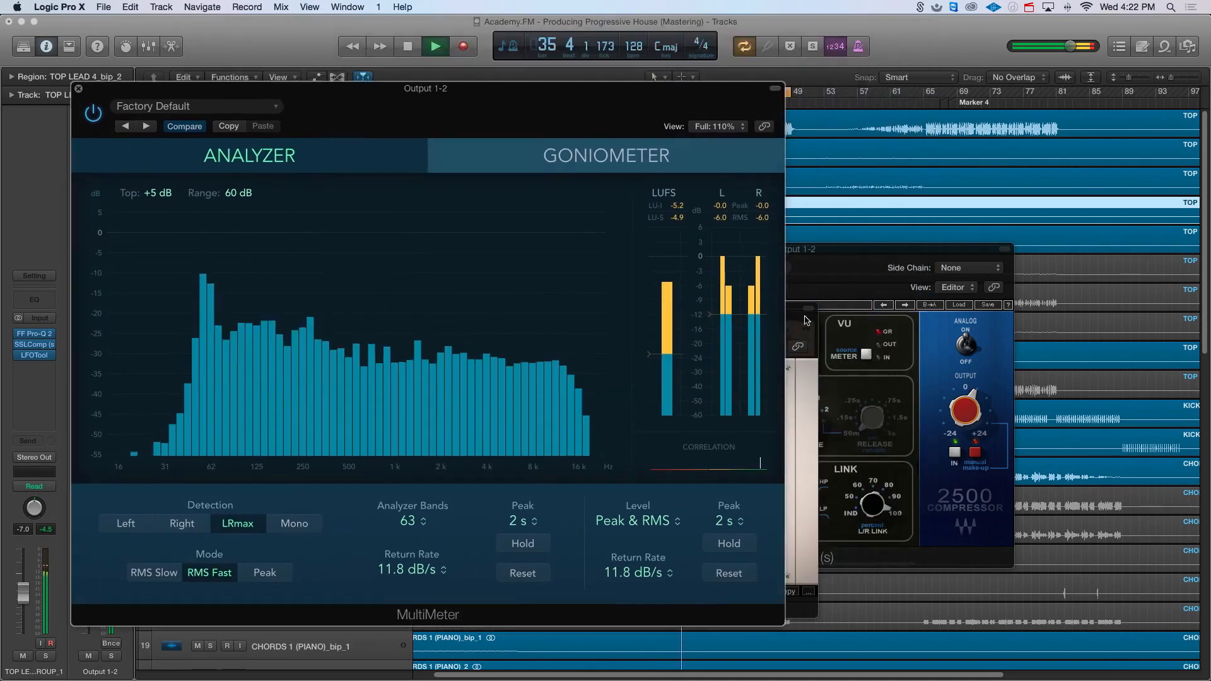
drag(794, 311, 992, 272)
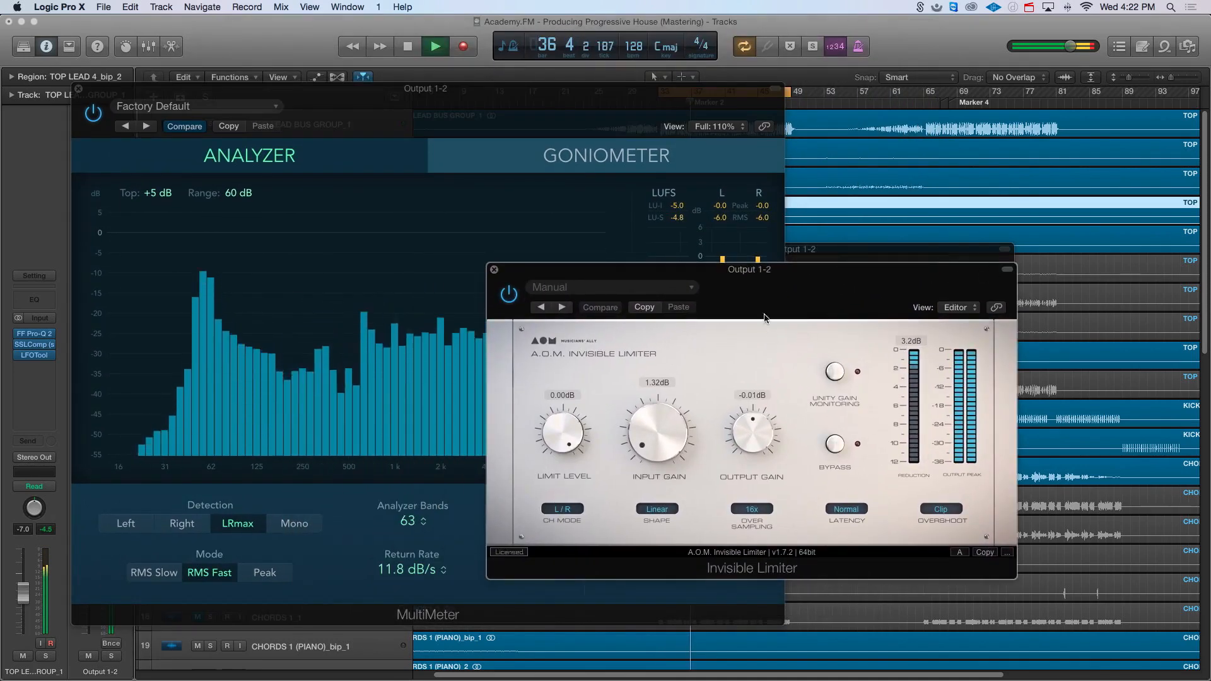
- Lower the Invisible Limiter's input gain to 1.04 dB, stop playback, and close all open plug-in windows
key(space)
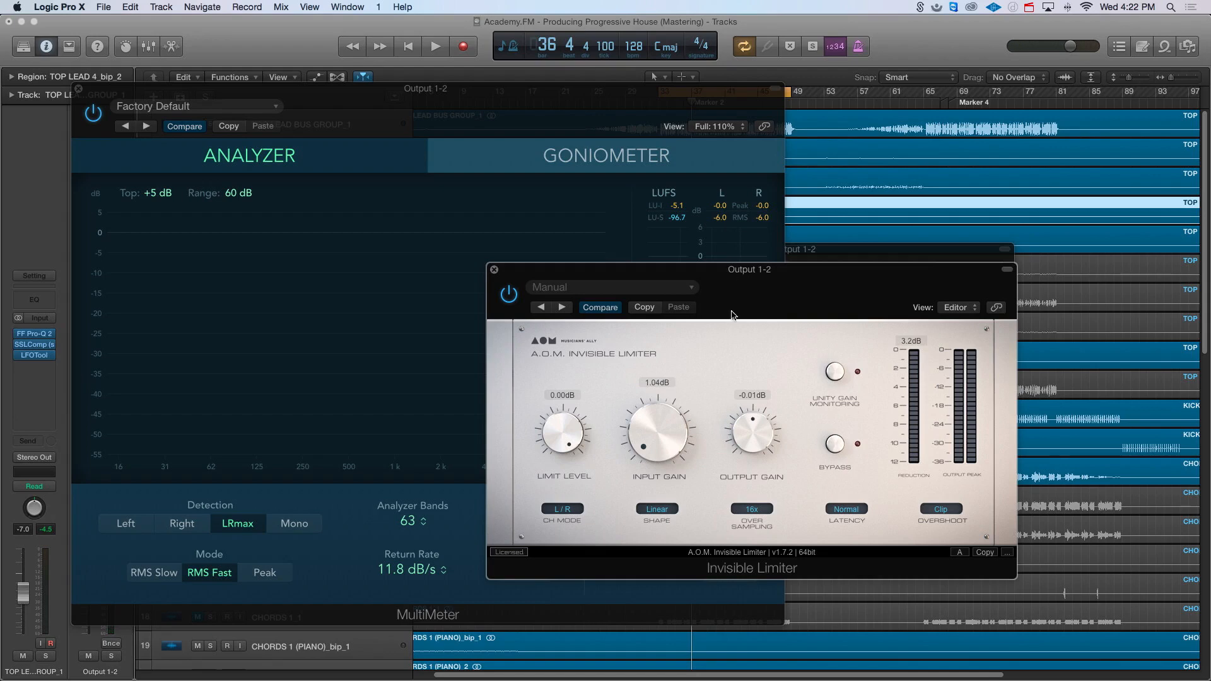
click(494, 270)
click(79, 89)
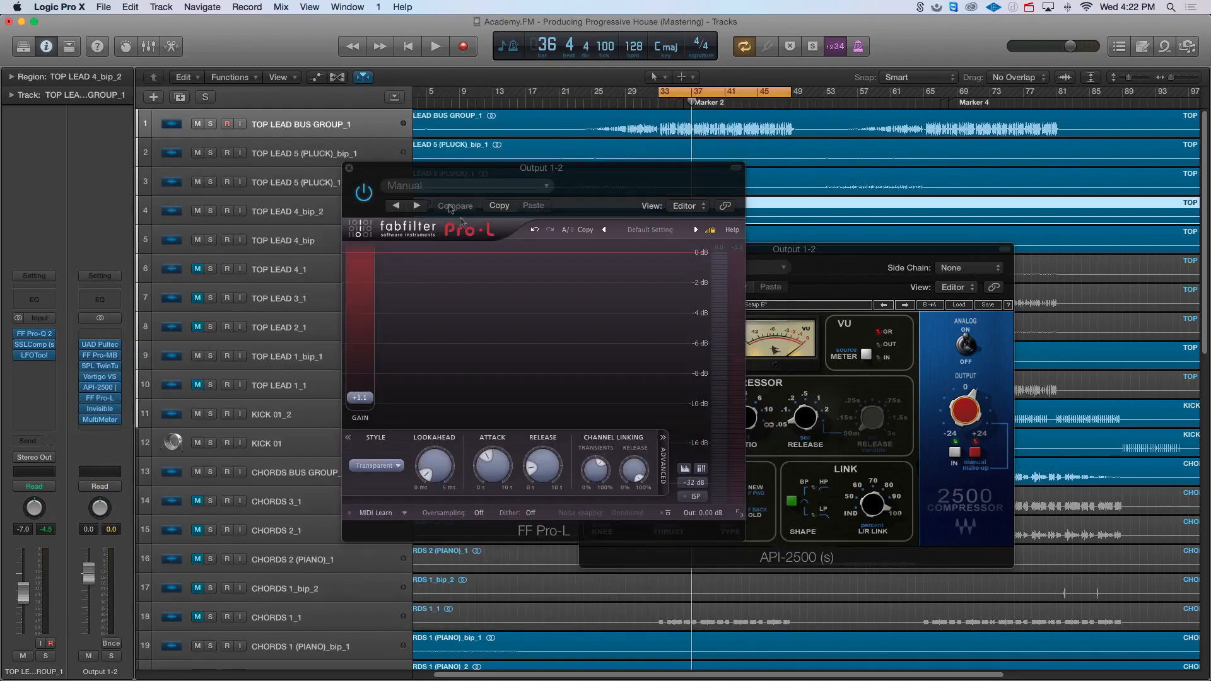
click(350, 168)
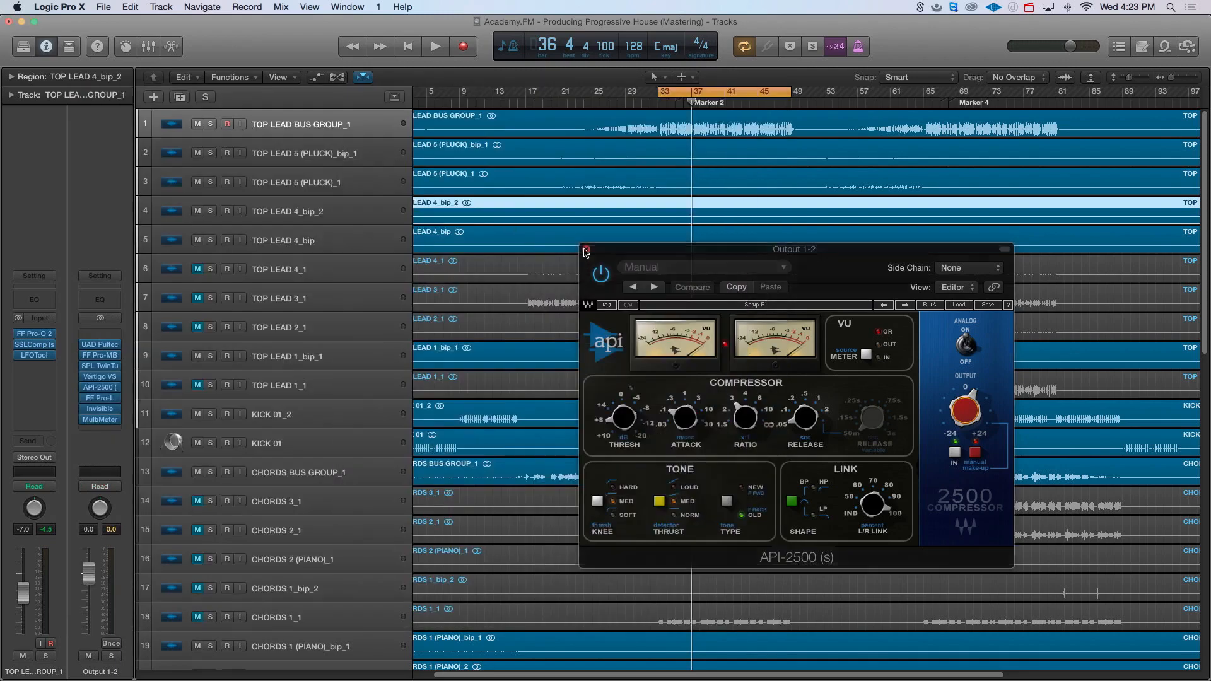
click(586, 251)
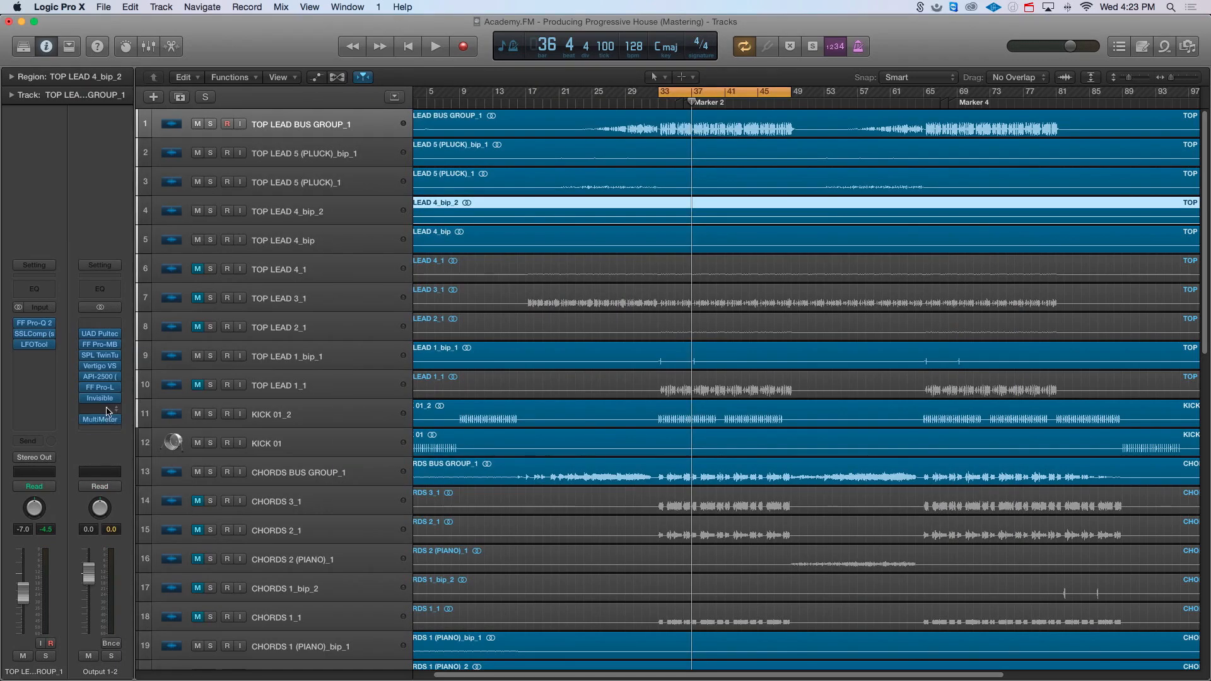
- Insert the iZotope Ozone 6 Imager on Output 1-2 between the Invisible Limiter and the MultiMeter
click(104, 429)
mouse_move(122, 562)
mouse_move(209, 468)
mouse_move(368, 593)
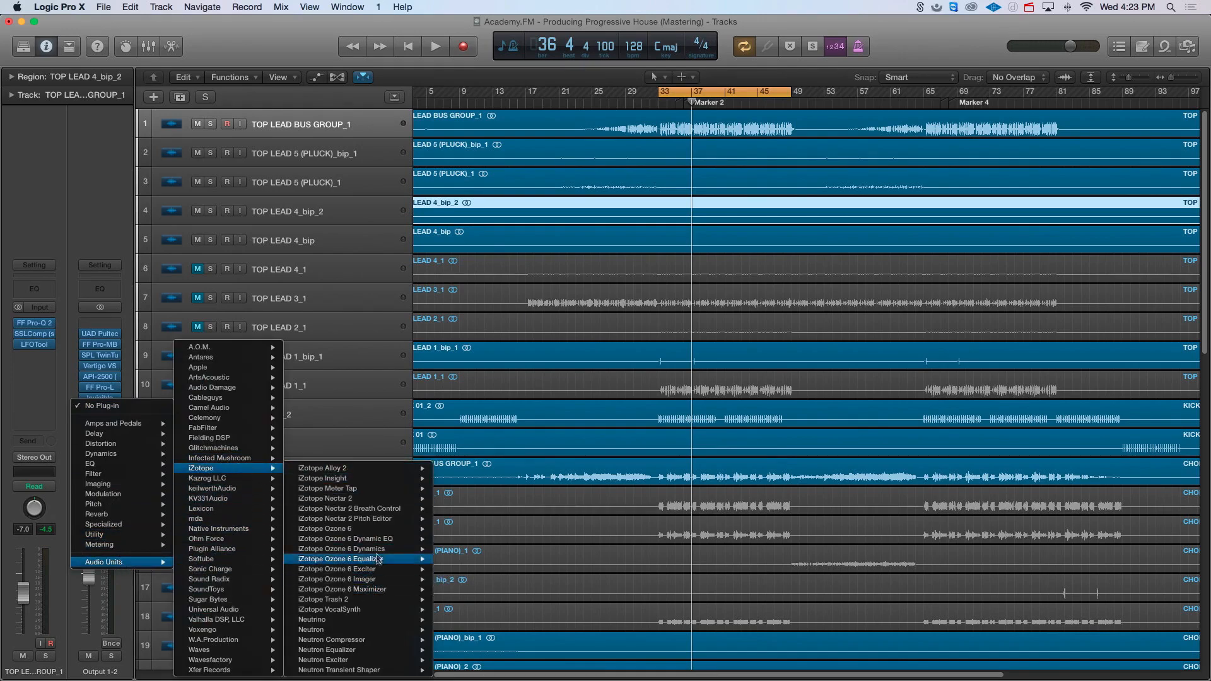
click(468, 579)
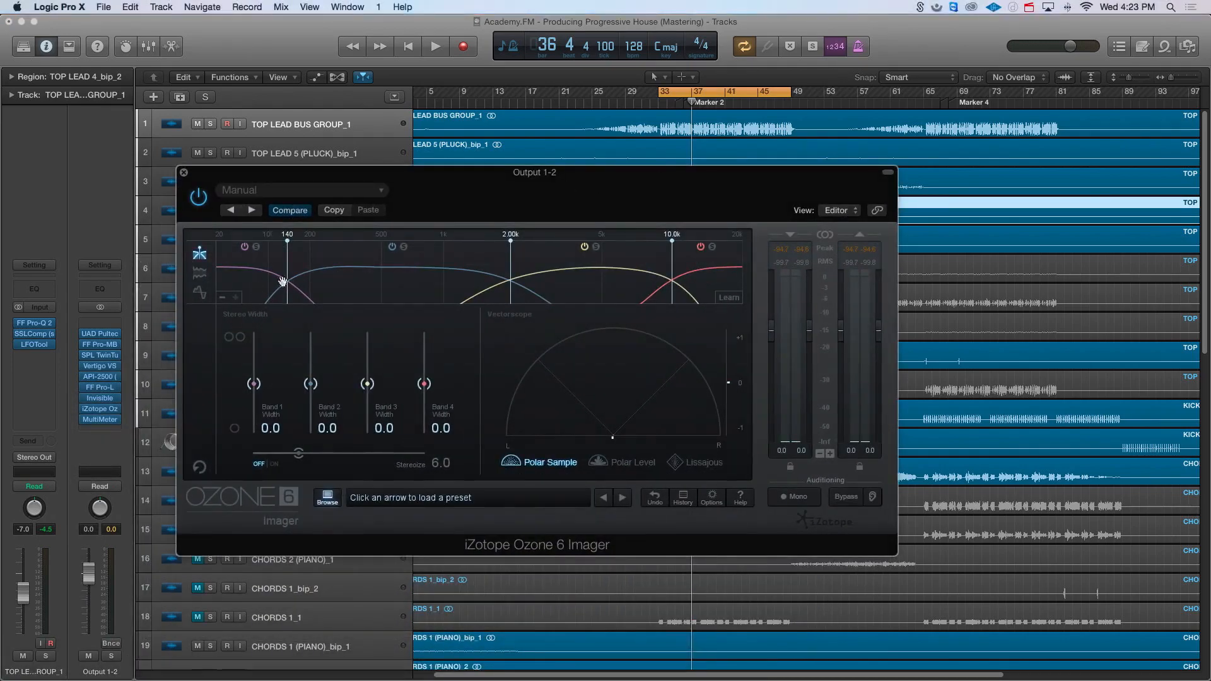
- Narrow the Imager's band 1 width to -100 and move the first crossover to 191 Hz, auditioning the loop
drag(290, 277, 301, 276)
drag(254, 384, 252, 410)
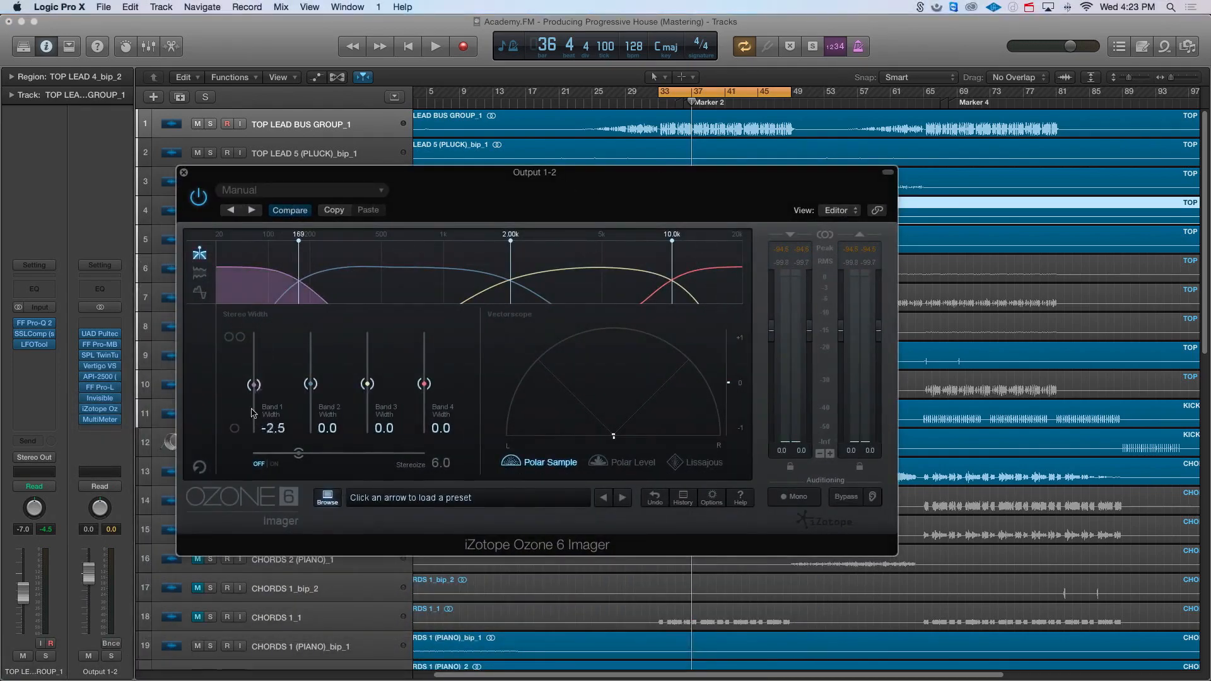
mouse_move(247, 269)
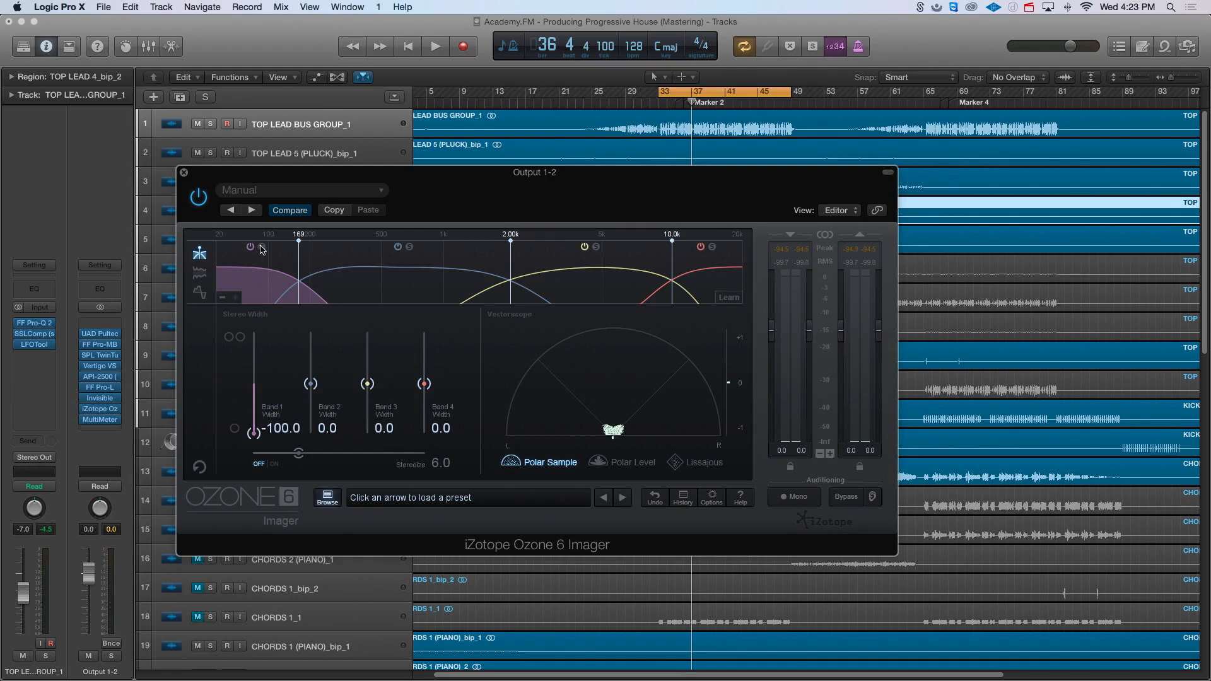
key(space)
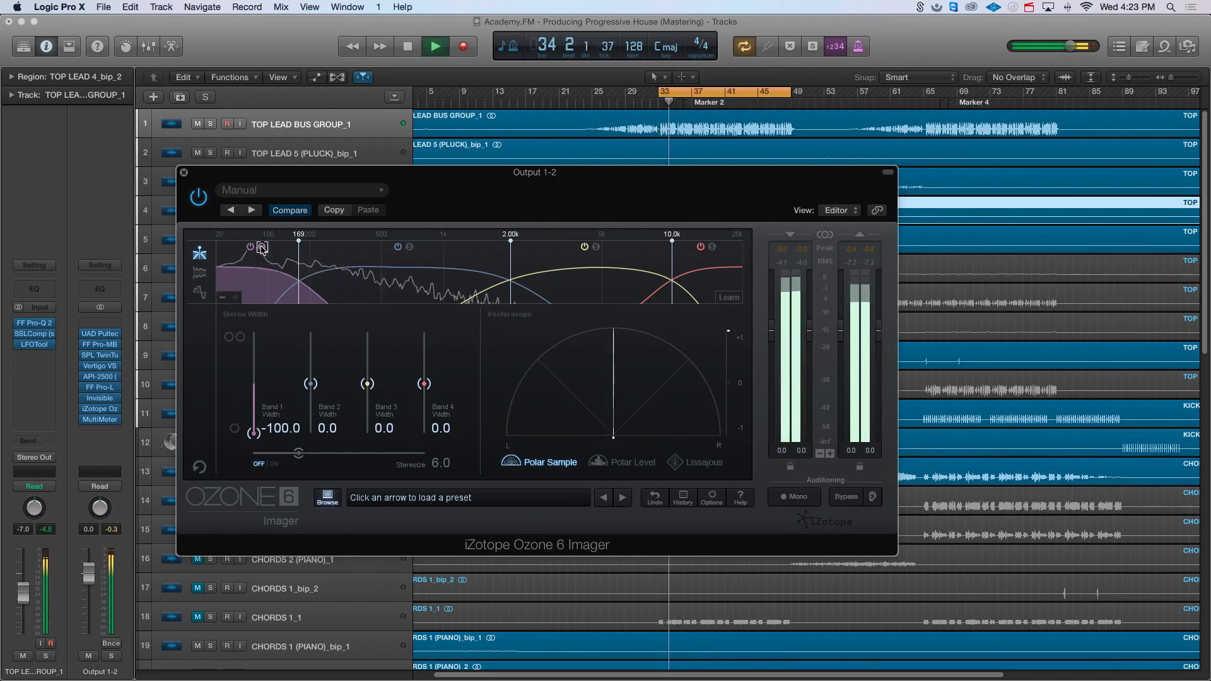
key(space)
drag(299, 260, 305, 260)
key(space)
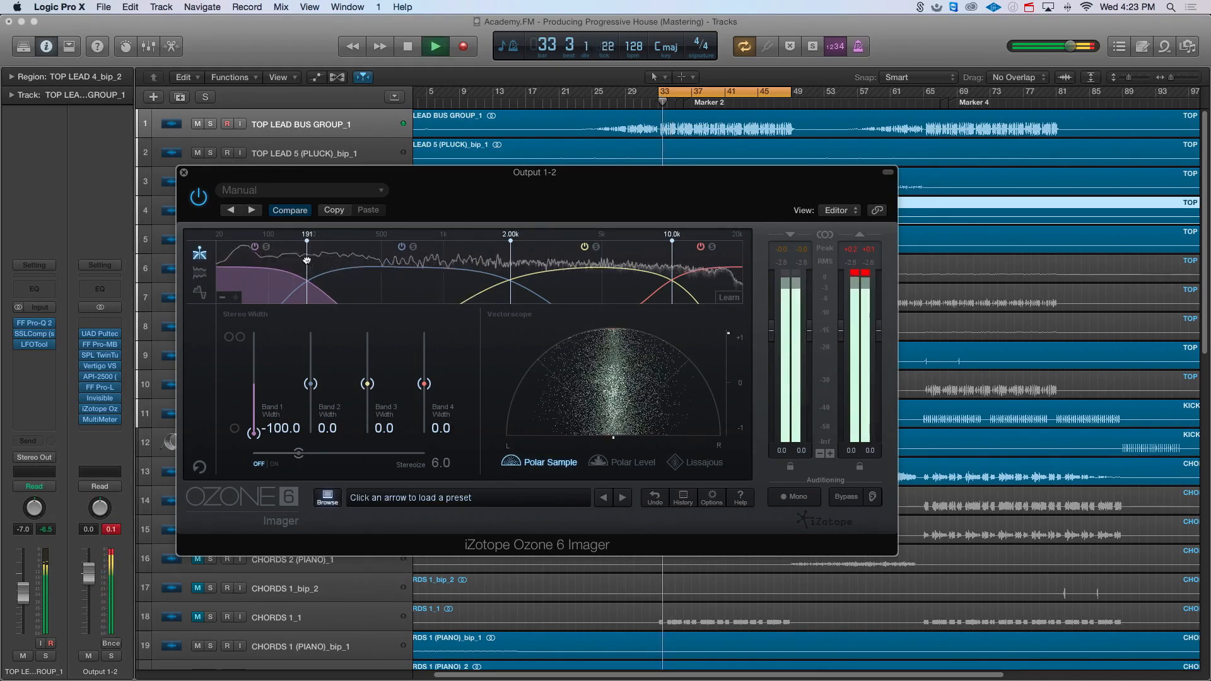
- Widen Imager band 2 to 22.8 and band 3 to 26.6 with the first crossover at 221 Hz, leaving Stereoize off
mouse_move(310, 384)
mouse_down()
mouse_move(311, 399)
mouse_move(321, 377)
mouse_up()
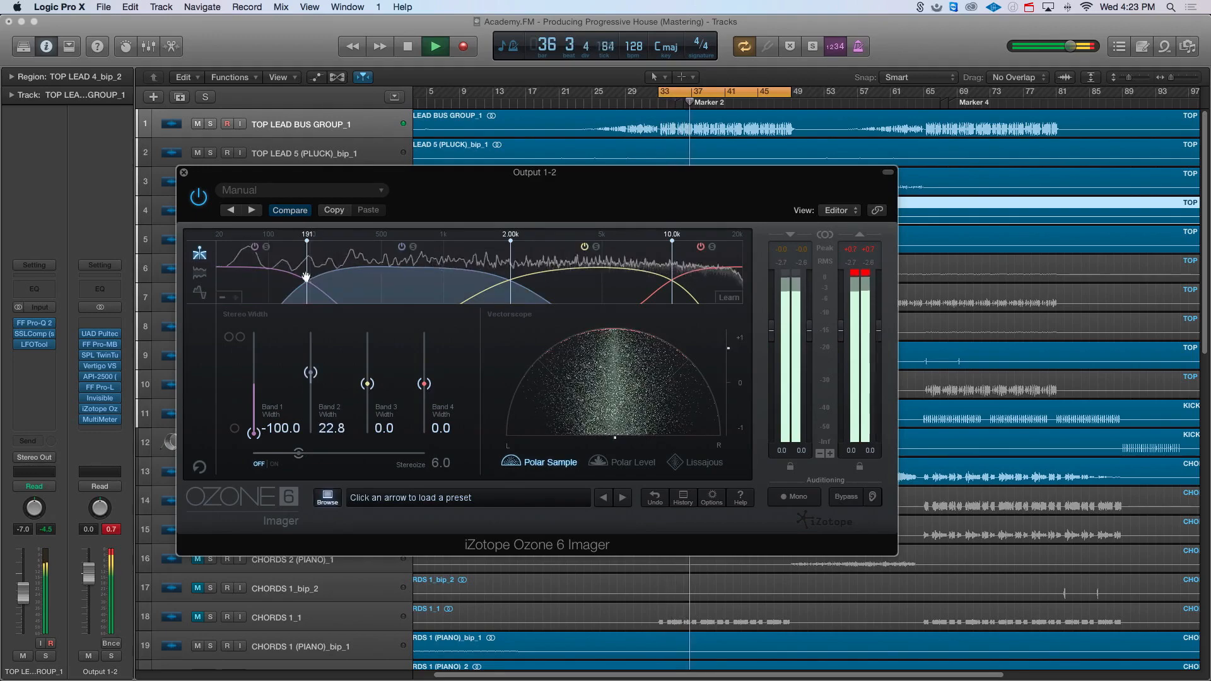
drag(311, 274, 317, 273)
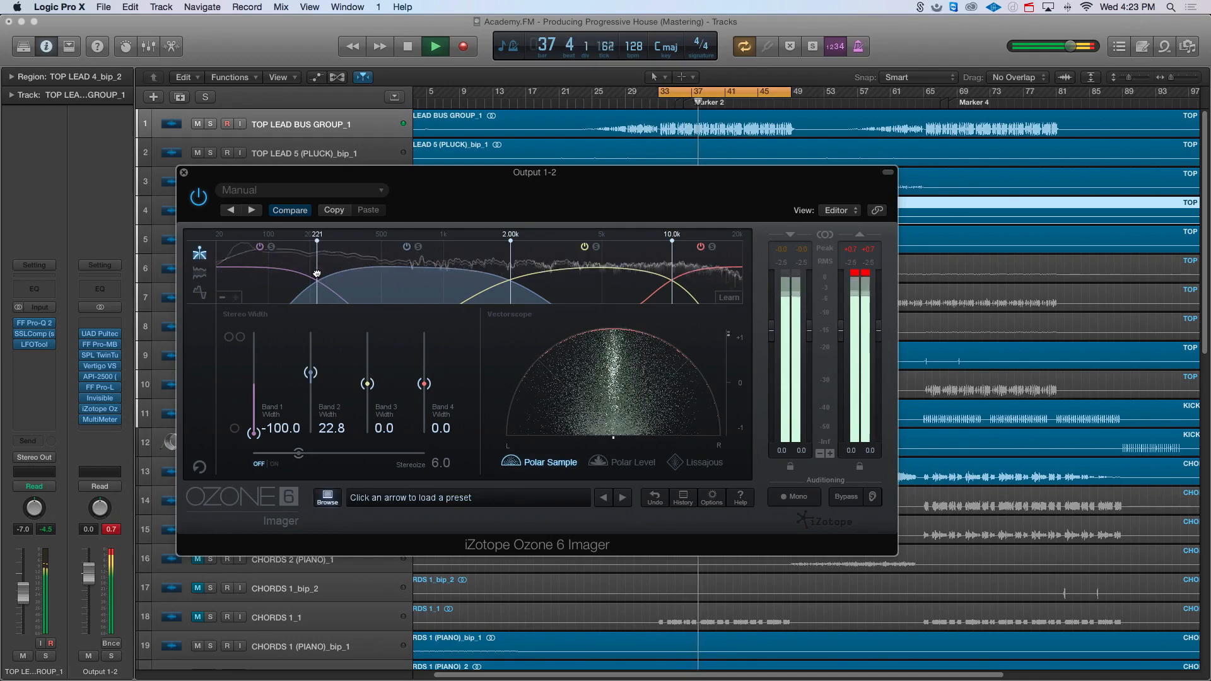
drag(367, 384, 371, 373)
click(274, 465)
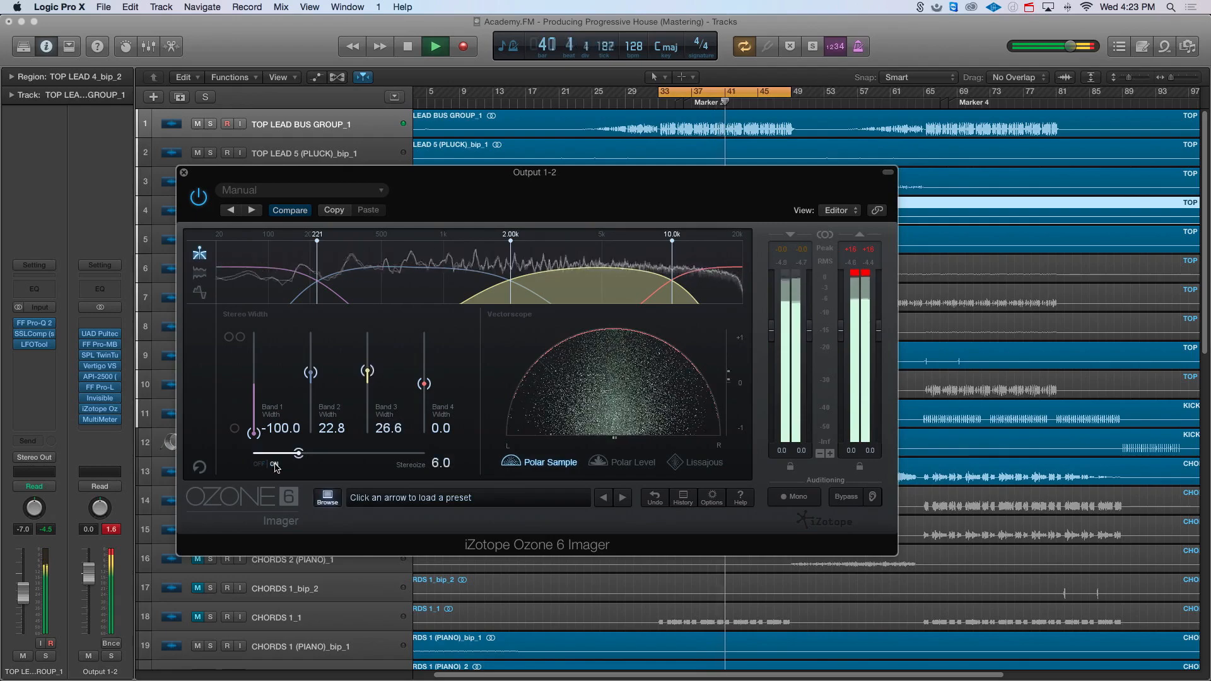
click(259, 465)
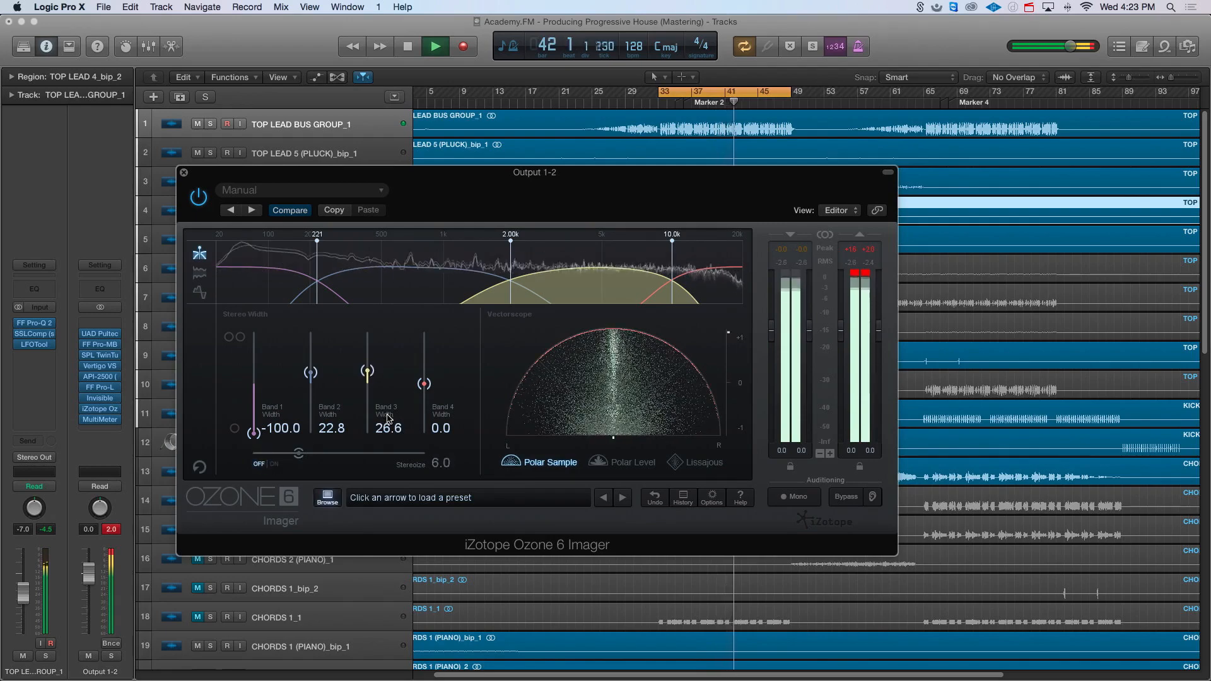
- Close the Imager and check the playing loop's spectrum and loudness on the MultiMeter
click(184, 172)
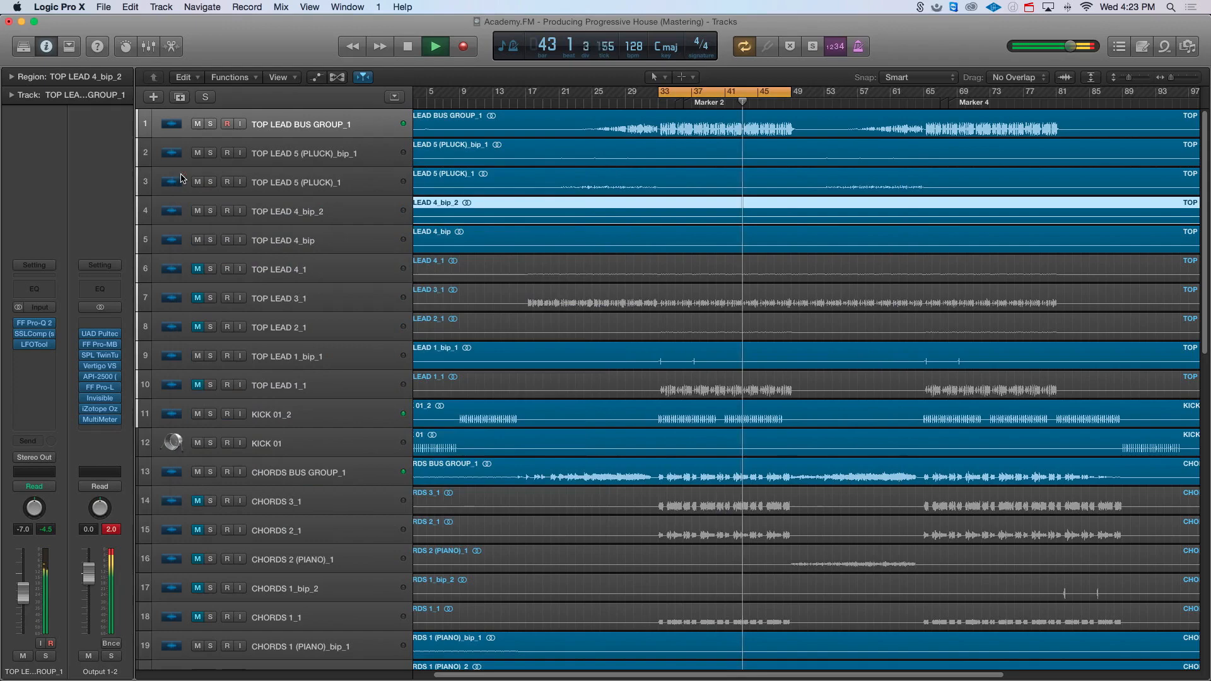
click(101, 419)
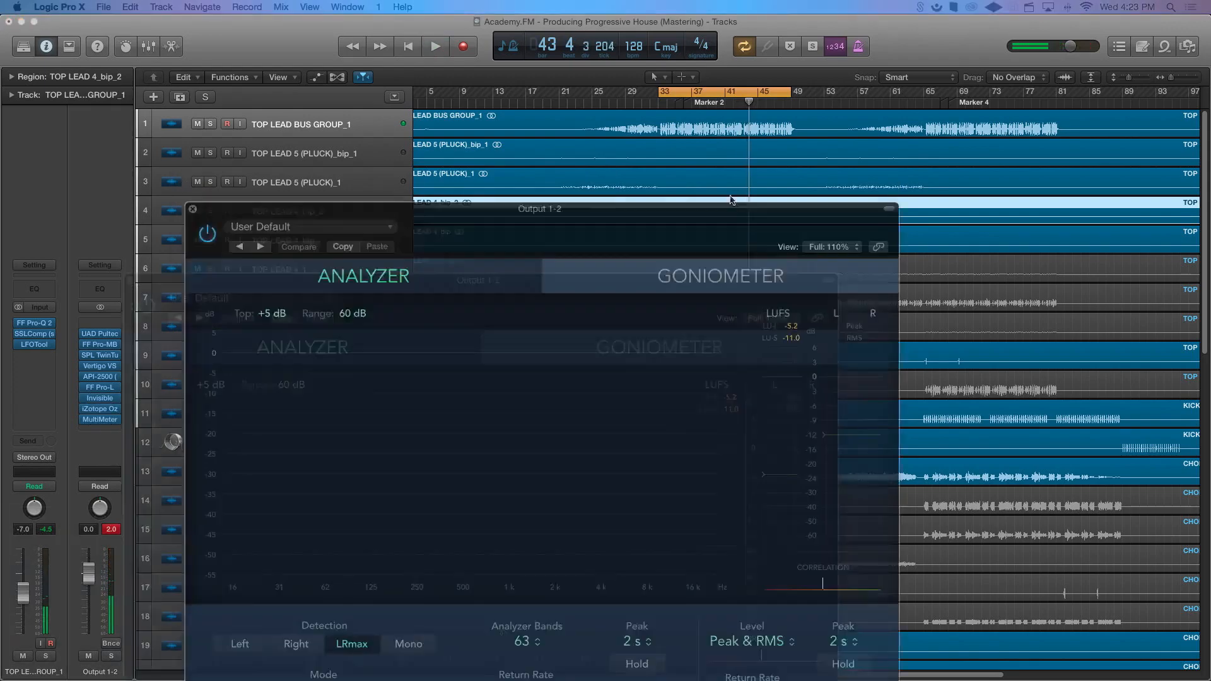
key(space)
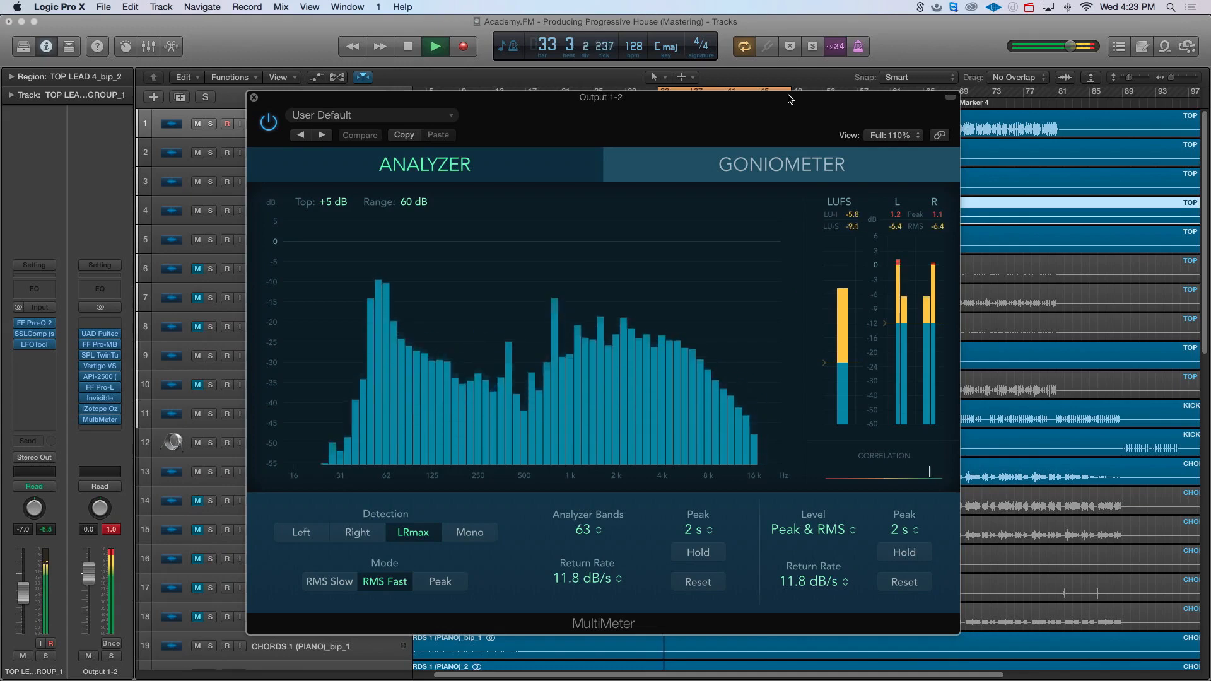
key(space)
- Insert a stereo Single Band EQ before the UAD Pultec with a 24 Hz, 48 dB/Oct Low Cut, resume playback, and close the plug-in windows
click(105, 325)
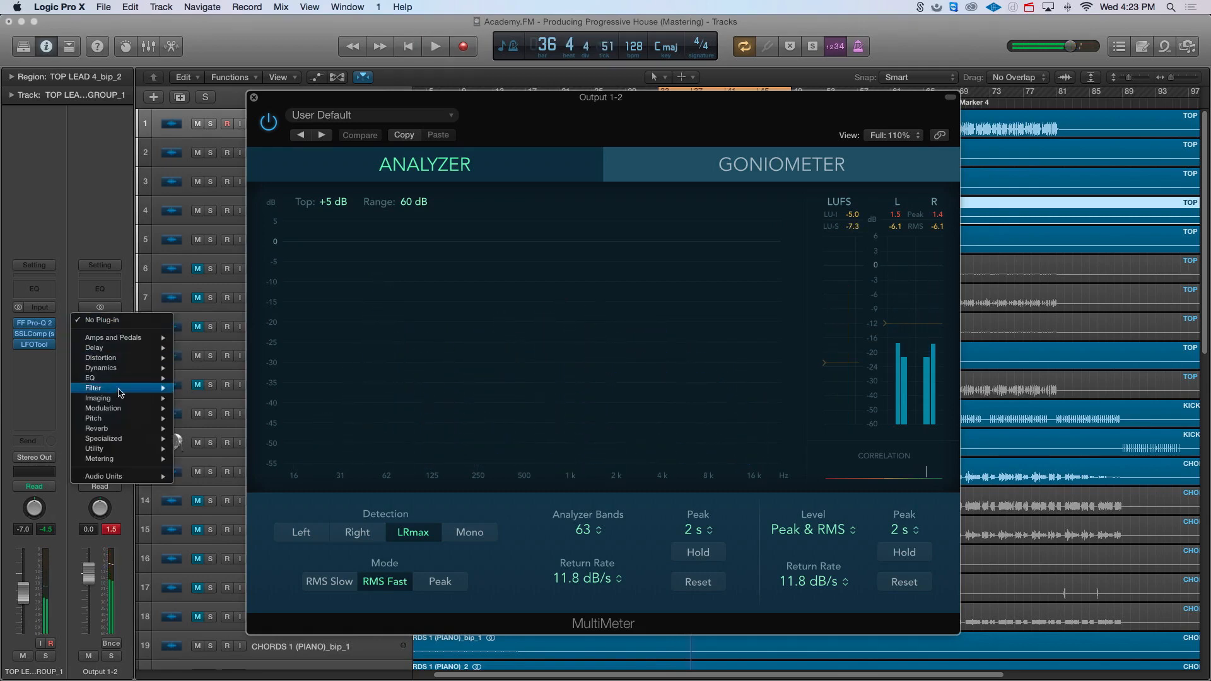
mouse_move(104, 379)
click(299, 407)
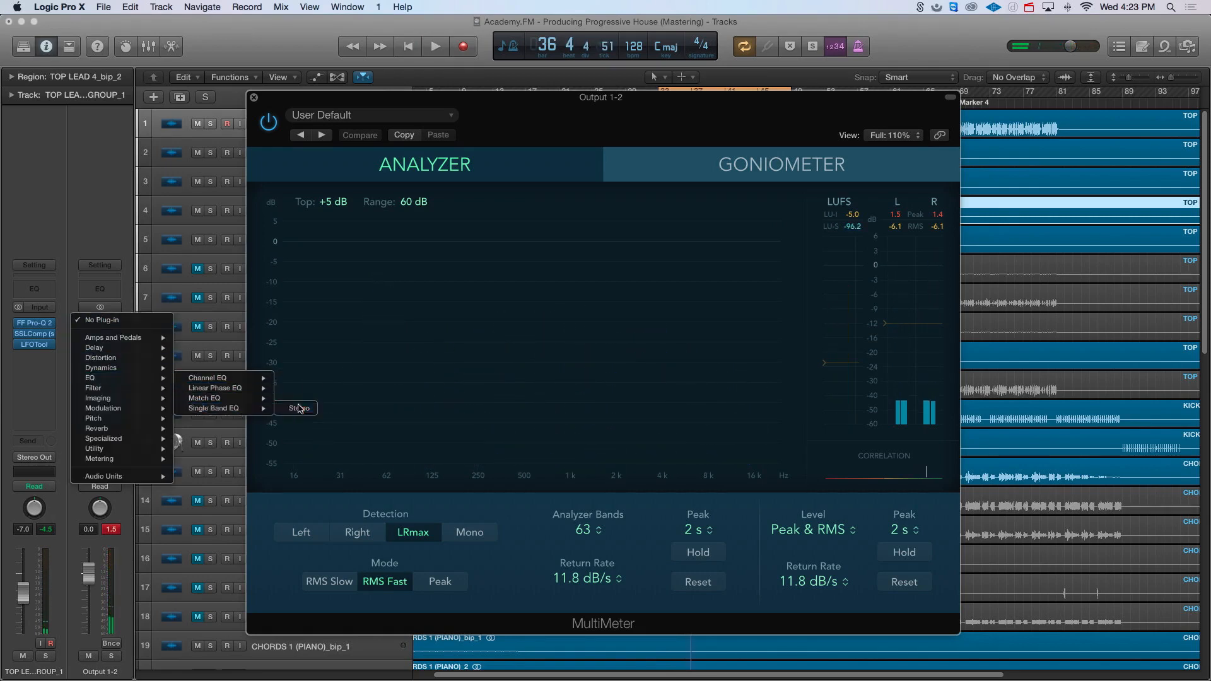
drag(377, 386, 365, 460)
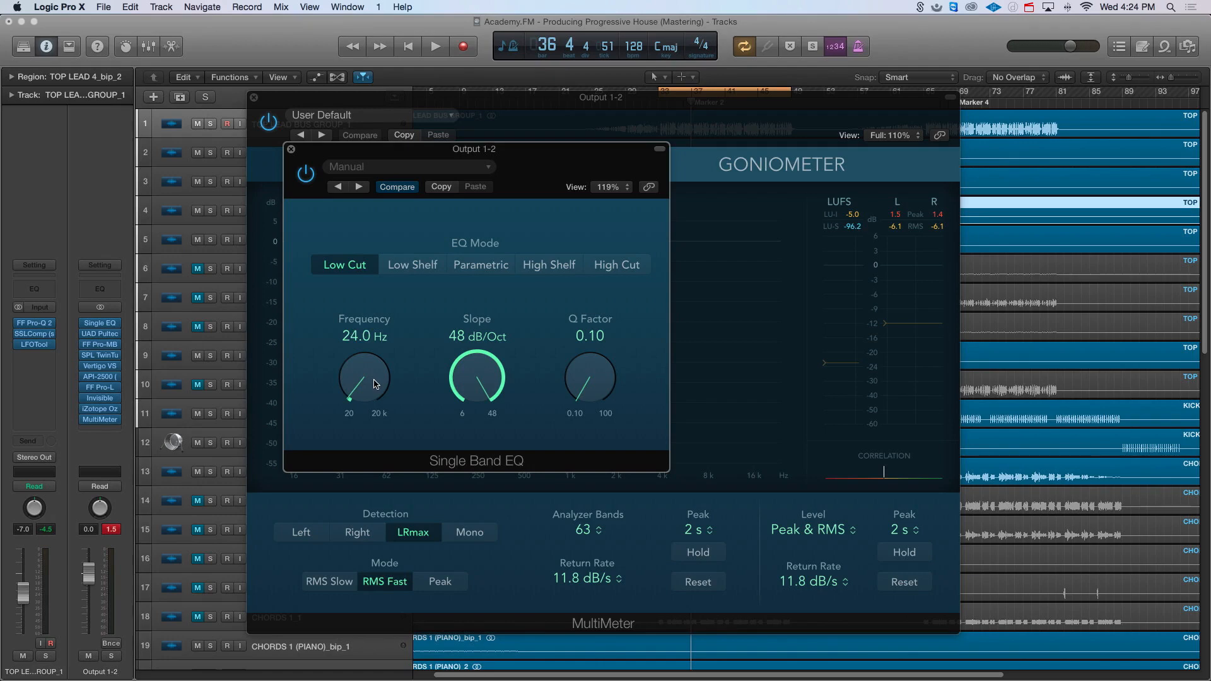
key(space)
click(291, 148)
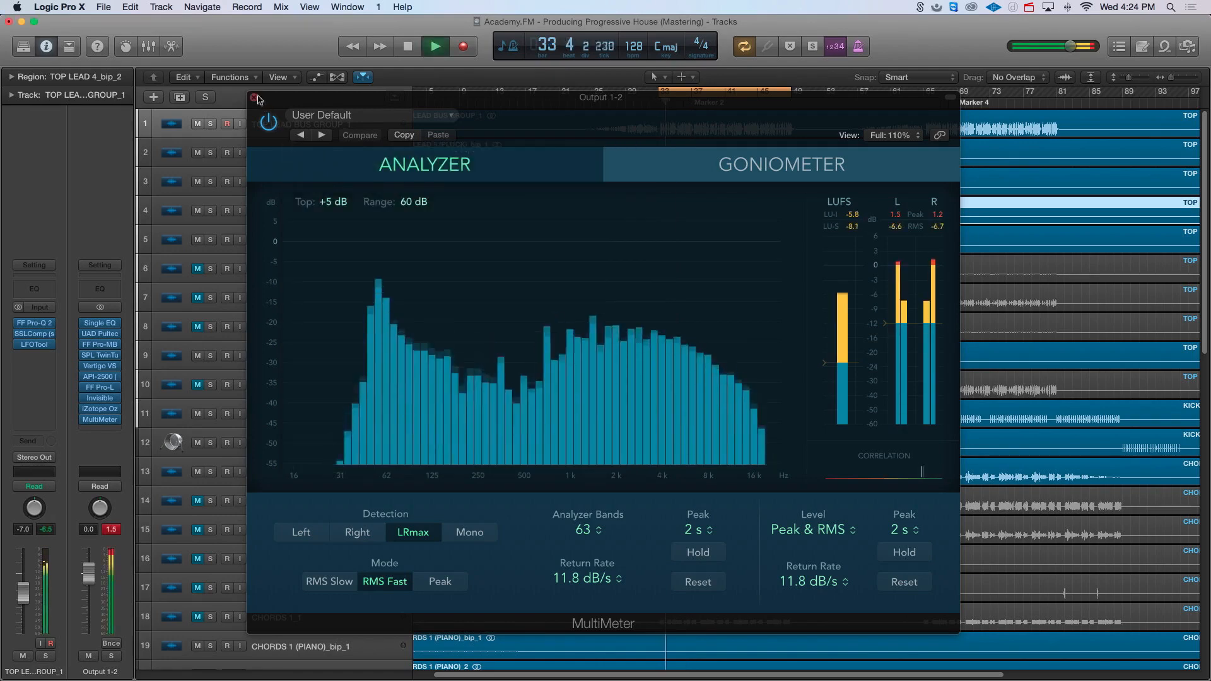
click(255, 98)
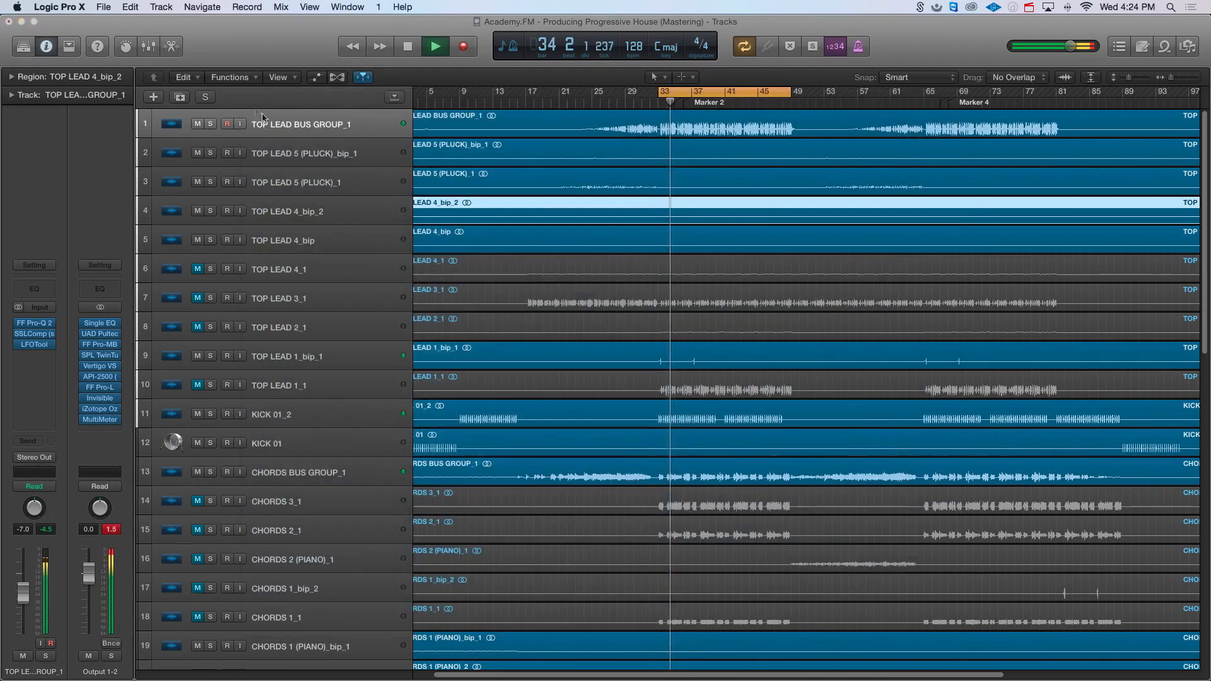
- Lower the TOP LEAD BUS GROUP_1 fader to -7.6 dB and trim its Pro-Q 2 boosts, taking the yellow bell to +1.76 dB
click(334, 122)
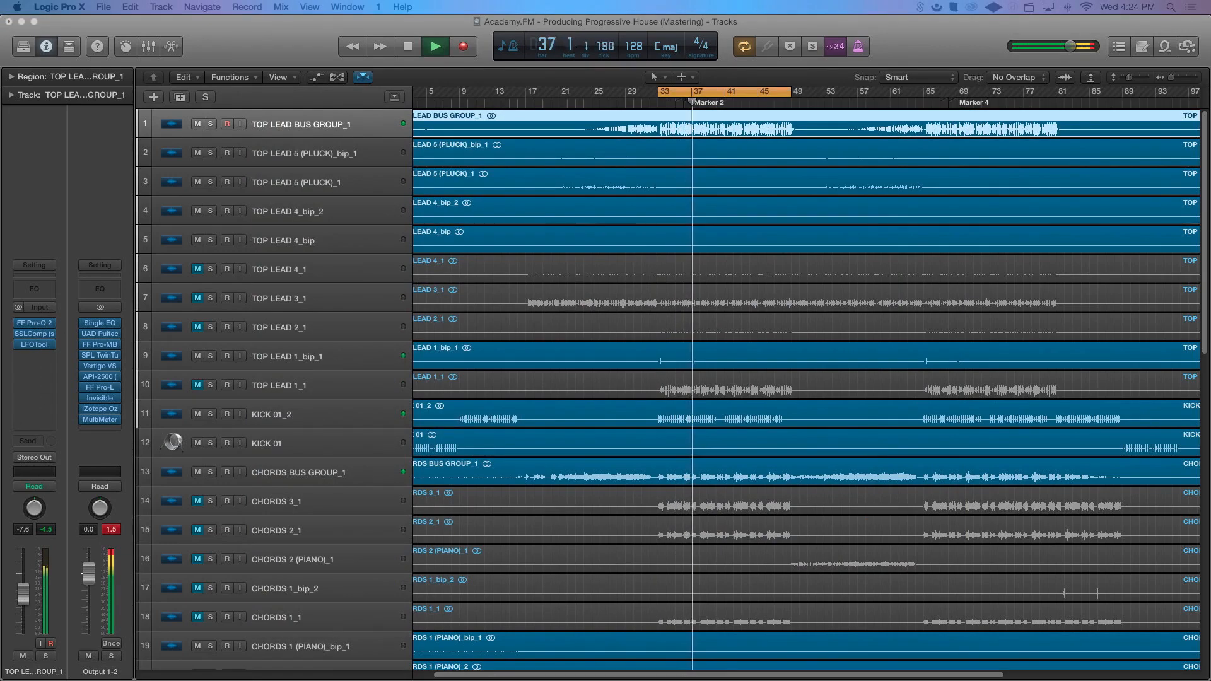
drag(665, 155, 695, 84)
mouse_move(723, 236)
drag(722, 236, 720, 245)
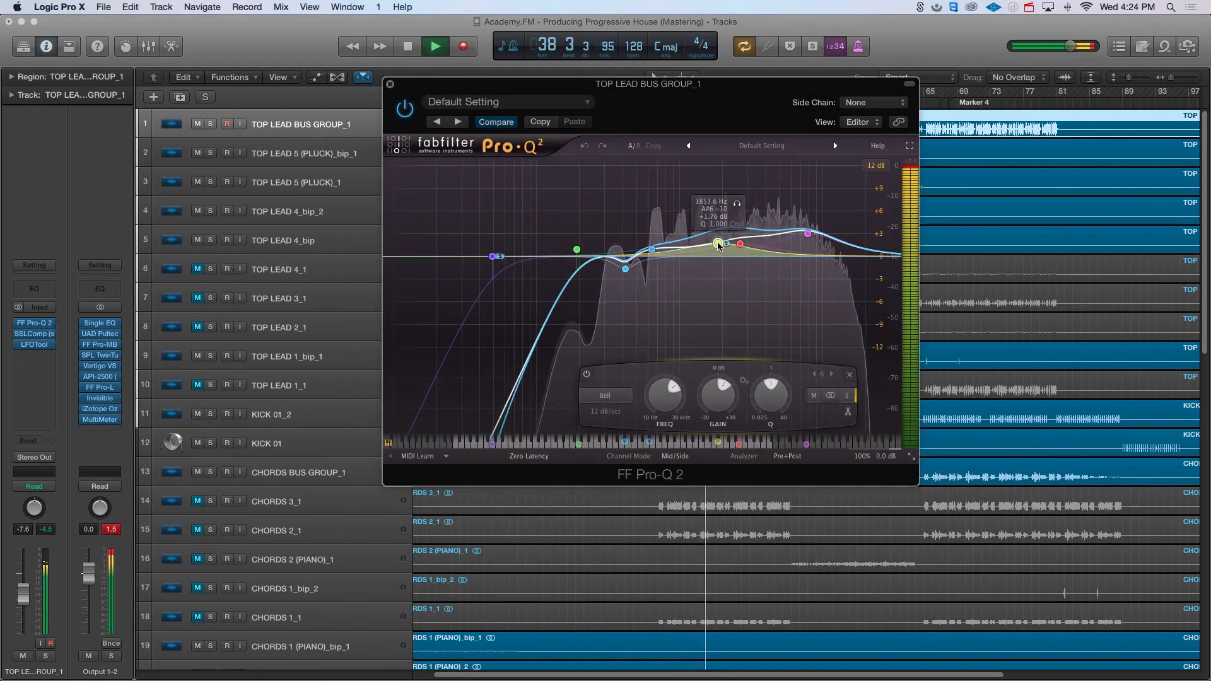
click(809, 235)
key(space)
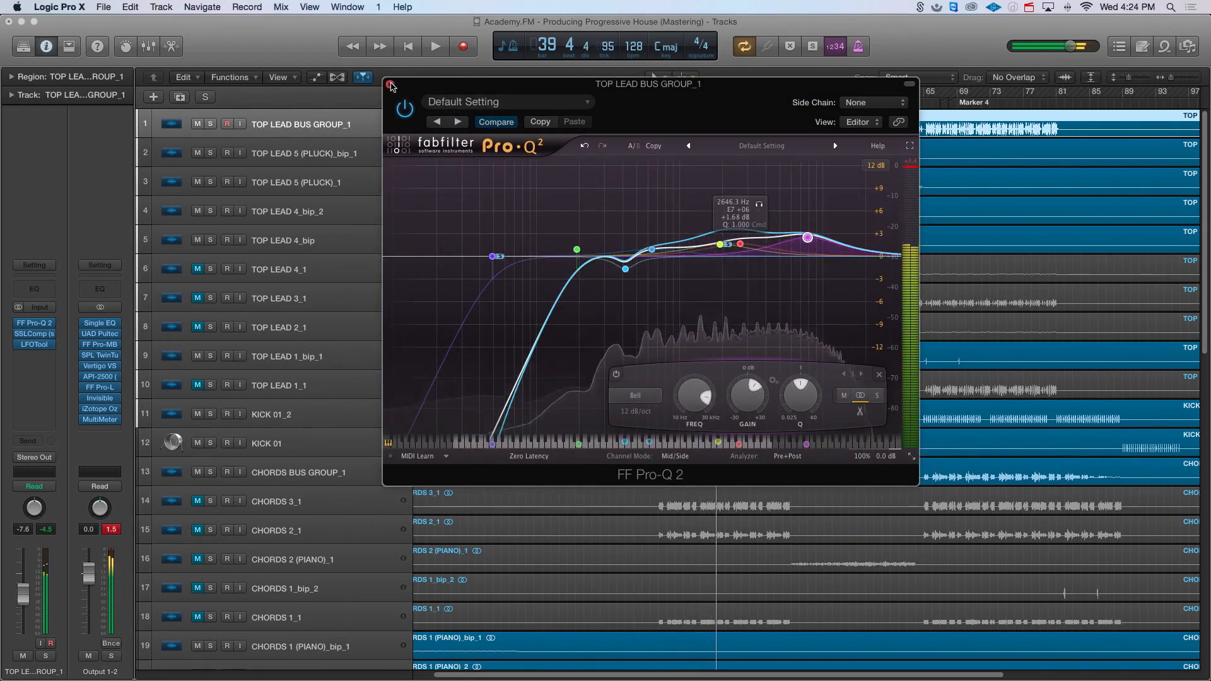
click(391, 85)
- Turn off the cycle range and place the playhead at bar 18
click(720, 94)
click(608, 103)
click(572, 105)
click(534, 103)
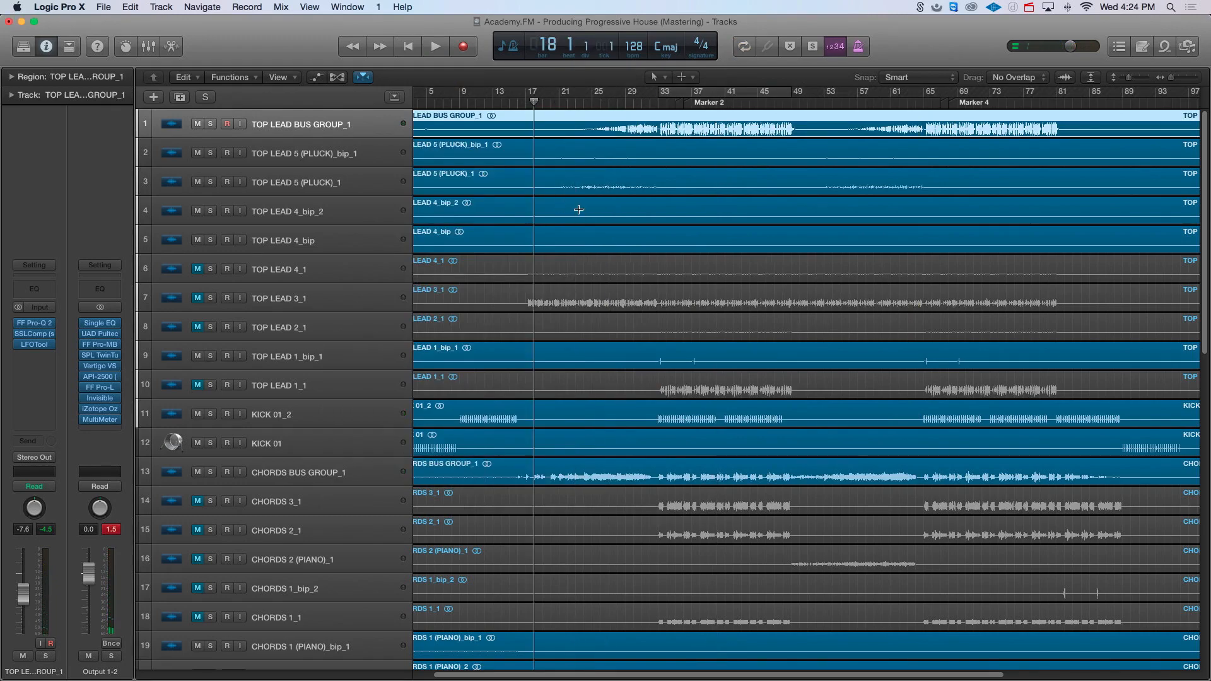
- Create an arrangement track for the Output 1-2 channel strip below the last Big Room Snare track
key(super+Left)
scroll(582, 215, down, 12)
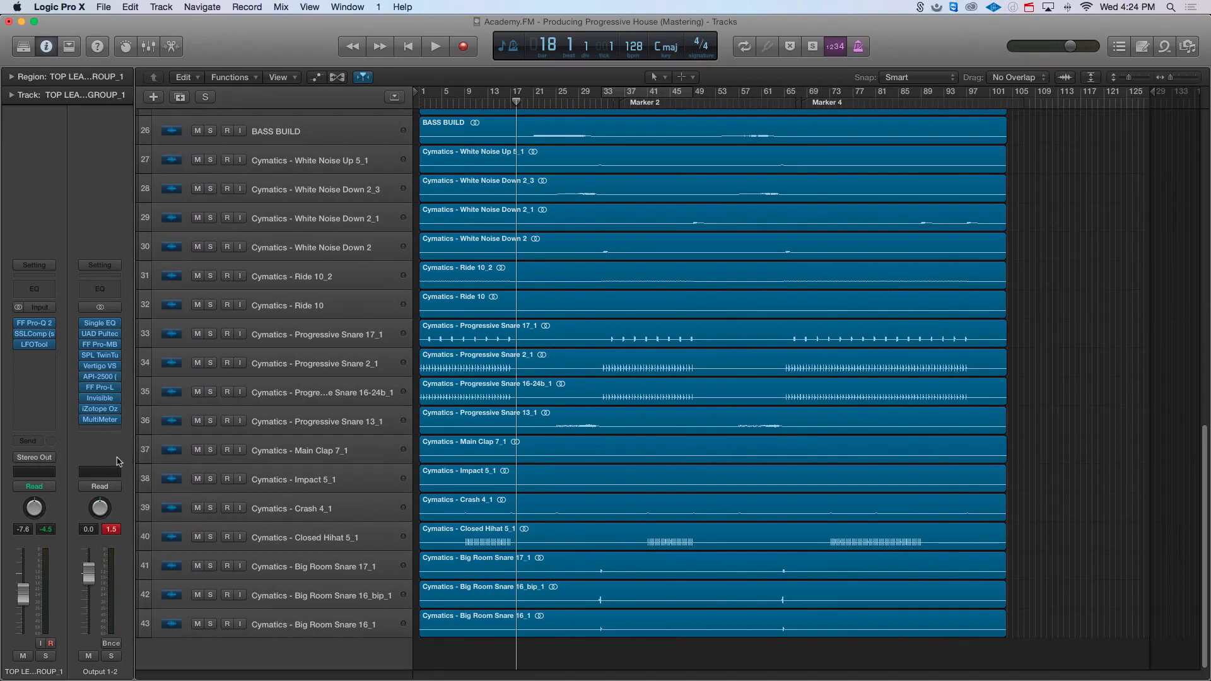
right_click(117, 462)
click(136, 462)
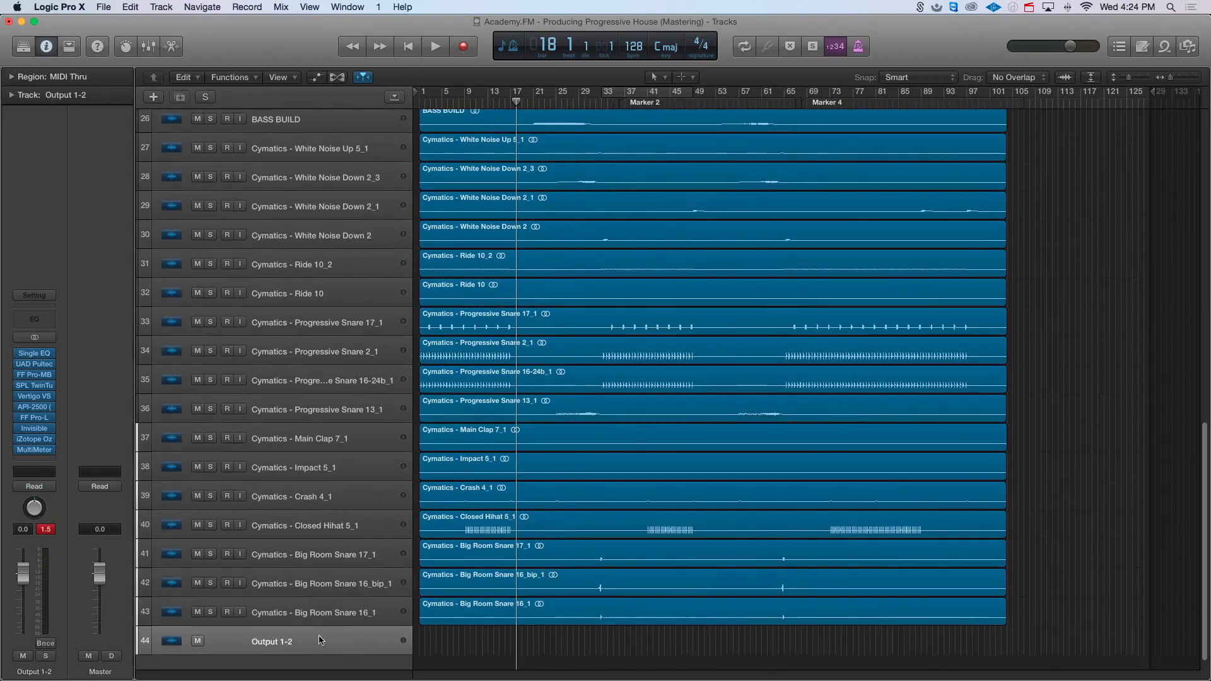
- Show track automation and enable the volume automation lane of the Output 1-2 track in Read mode
key(a)
key(super+Down)
key(super+Right)
scroll(343, 641, down, 3)
click(328, 617)
click(584, 623)
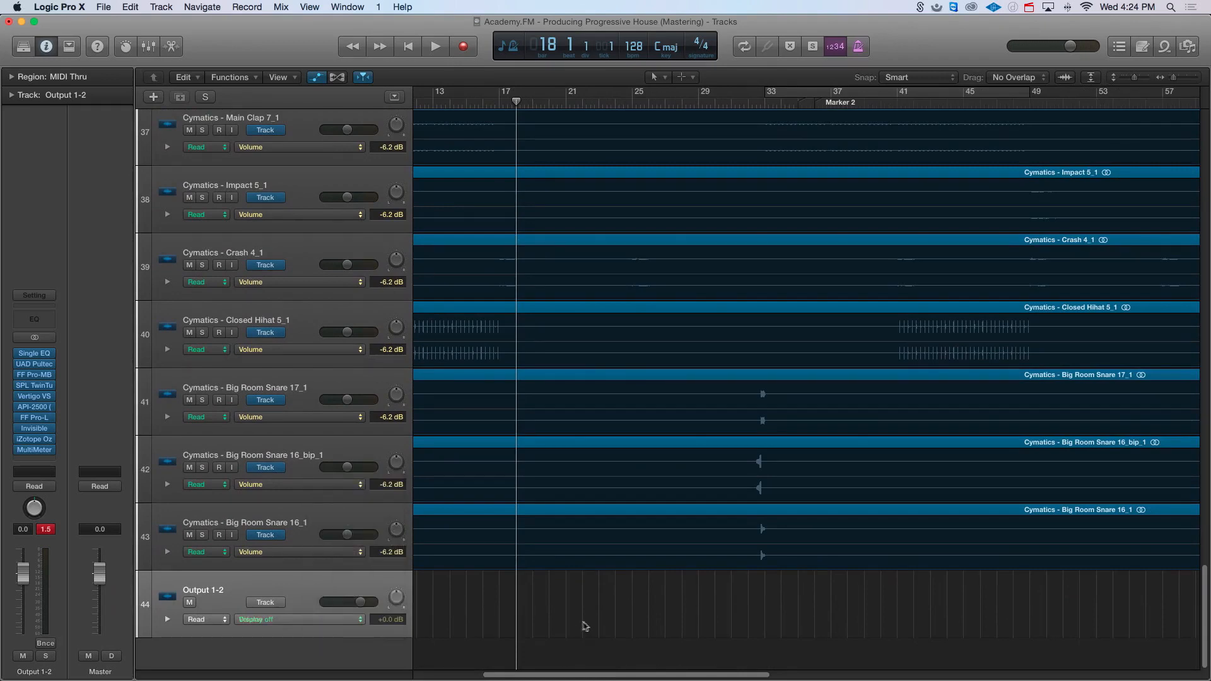
click(225, 619)
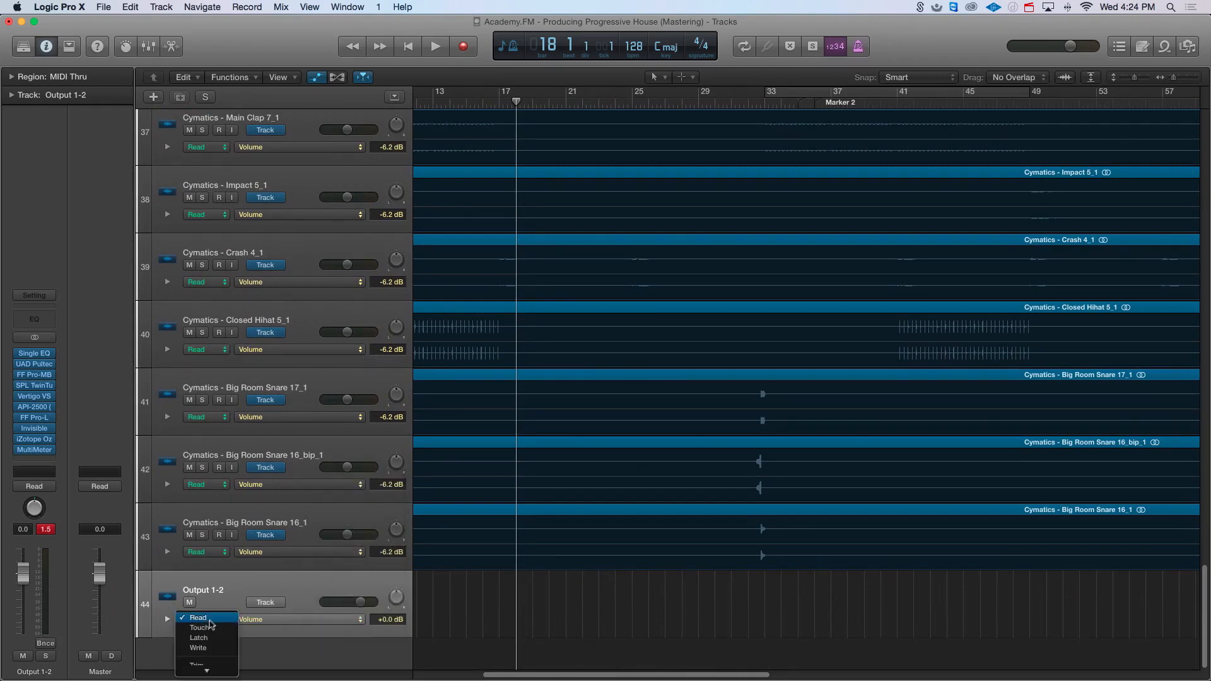
click(234, 618)
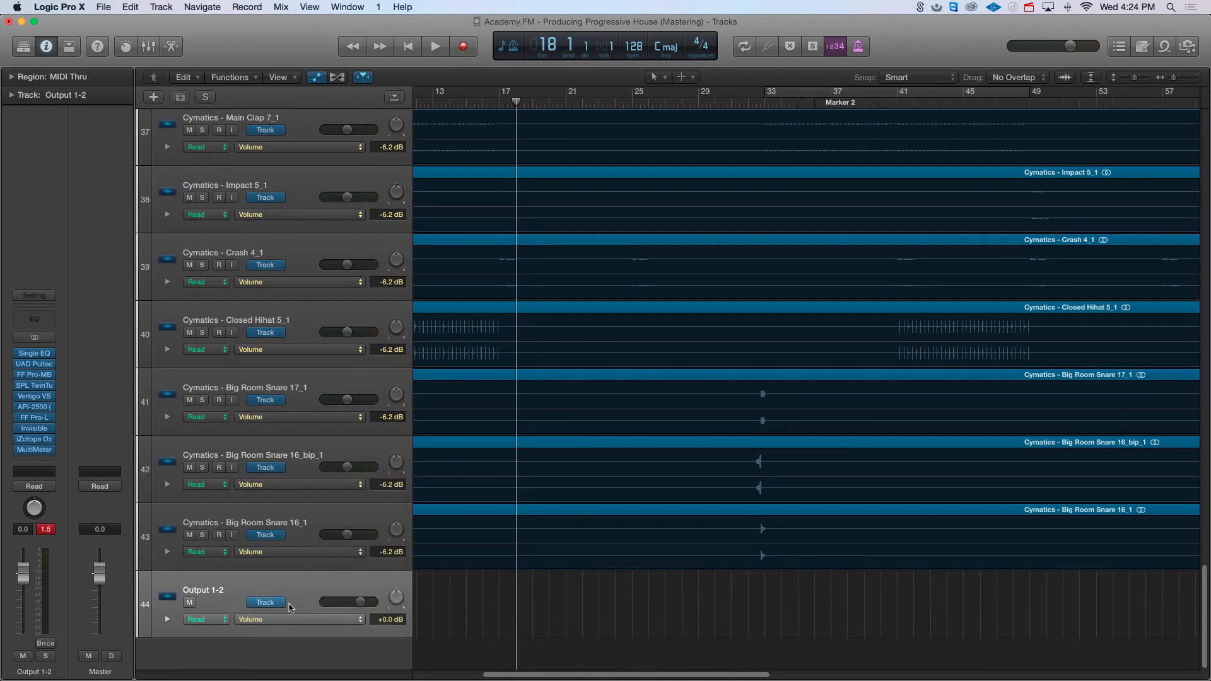
- Automate Output 1-2's volume from 0 dB at bar 25 to -1.6 dB just before bar 33, returning to 0 dB, and place the playhead at bar 29
click(513, 605)
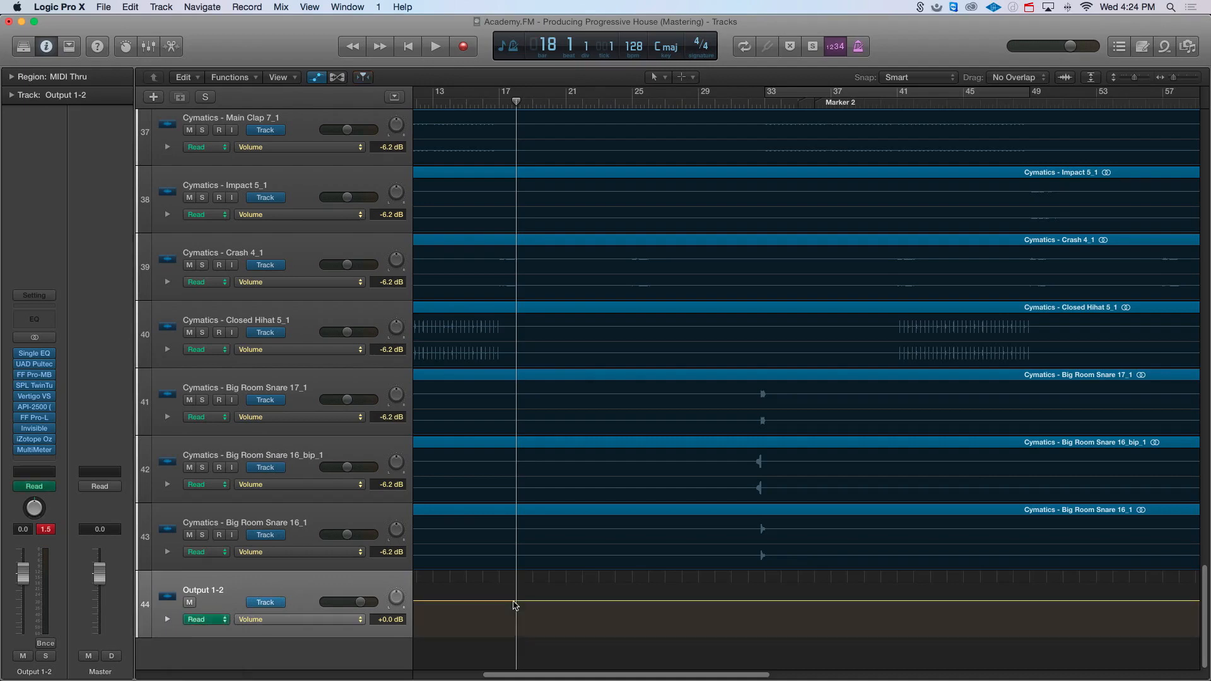
click(766, 601)
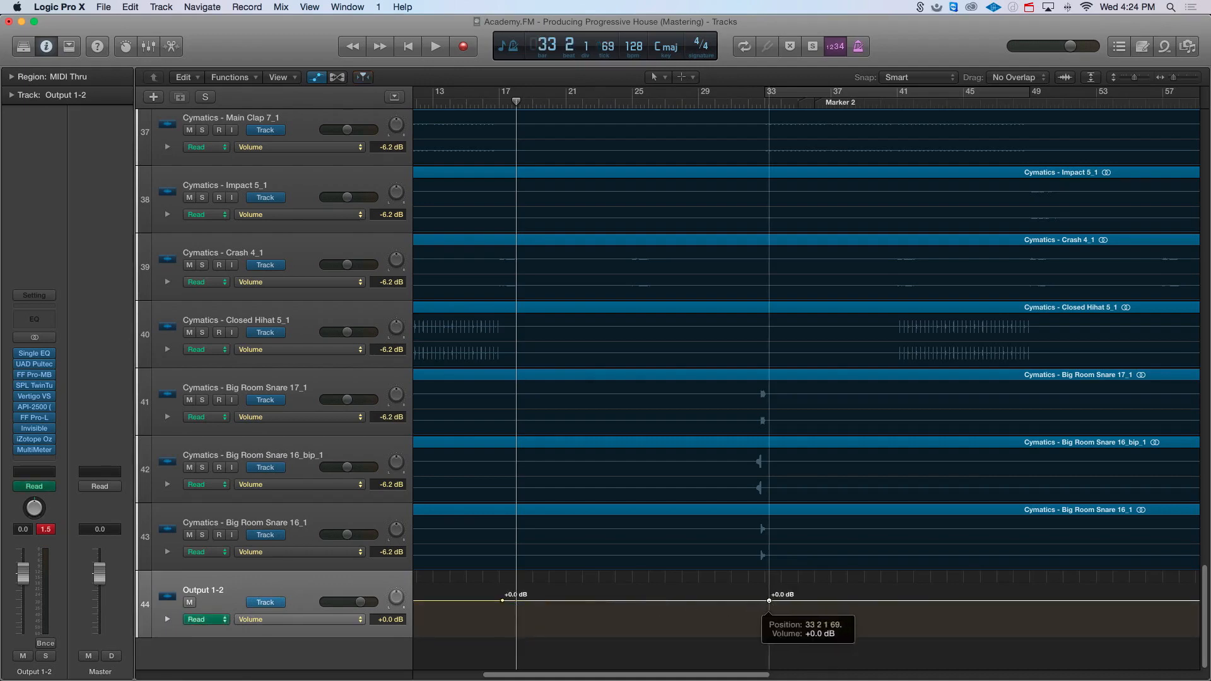
click(764, 609)
drag(764, 609, 764, 604)
drag(503, 600, 634, 596)
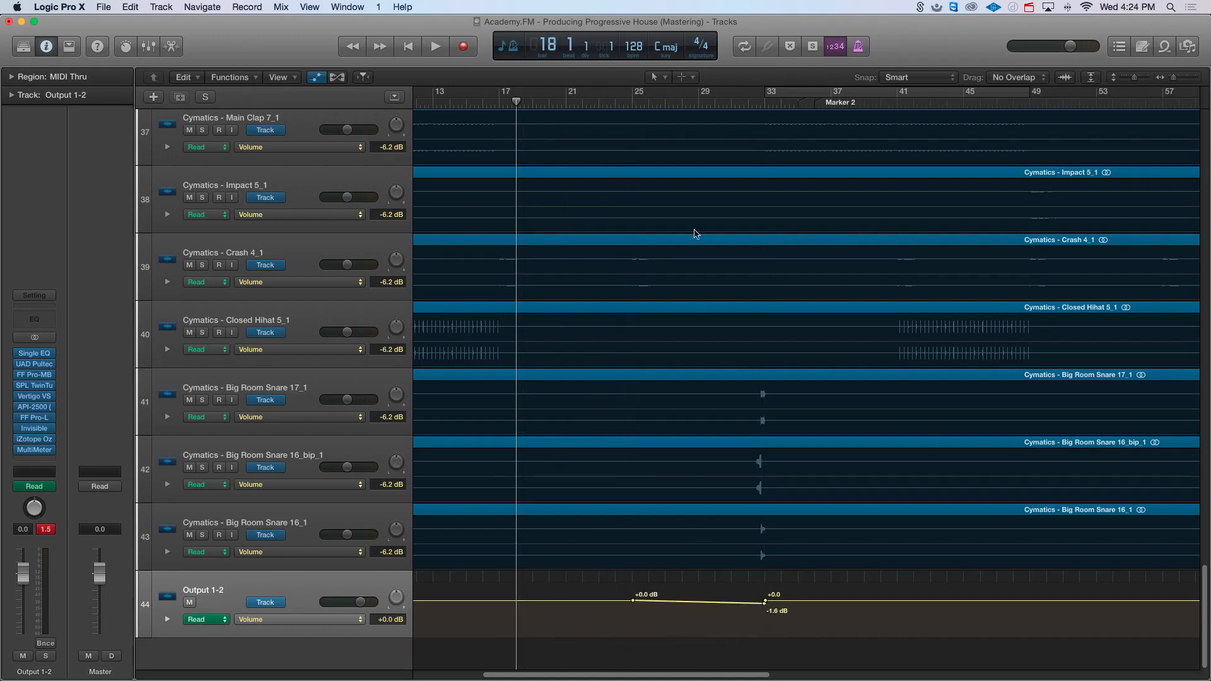
click(696, 103)
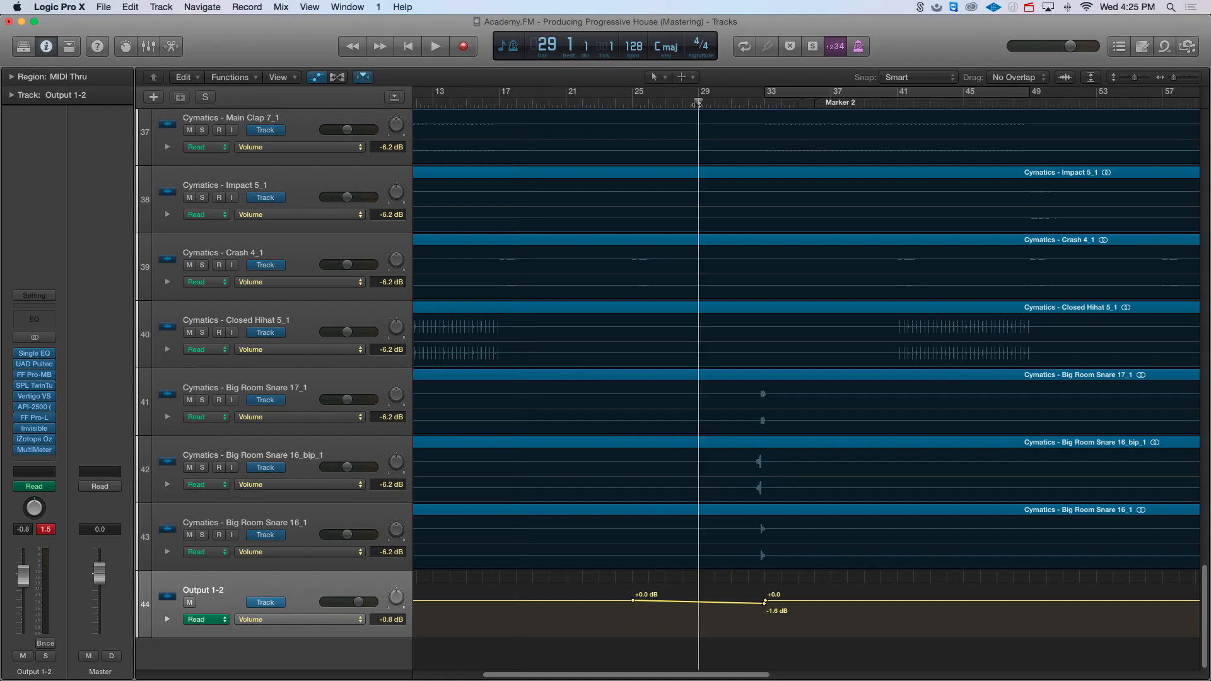
- Play from bar 29 and lower Output 1-2's volume automation point just before bar 33 to -2.1 dB
key(space)
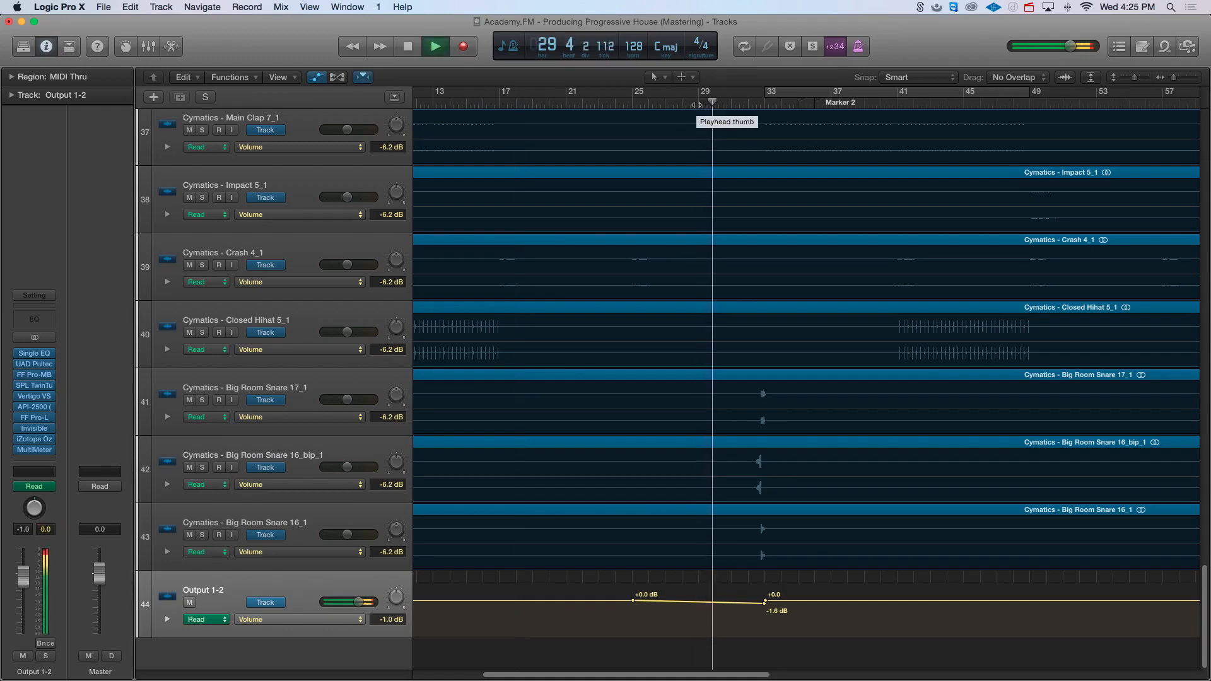
key(super+Down)
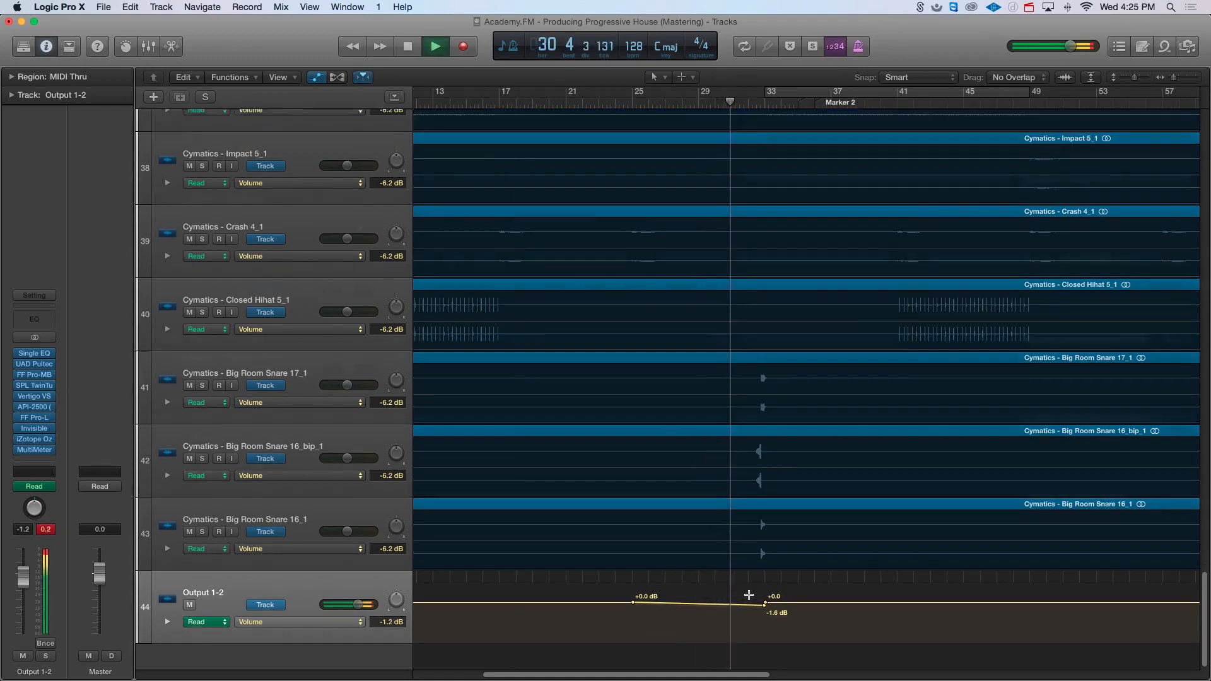
key(super+Down)
key(super+Down)
key(super+Down)
key(super+Down)
key(super+Down)
key(super+Down)
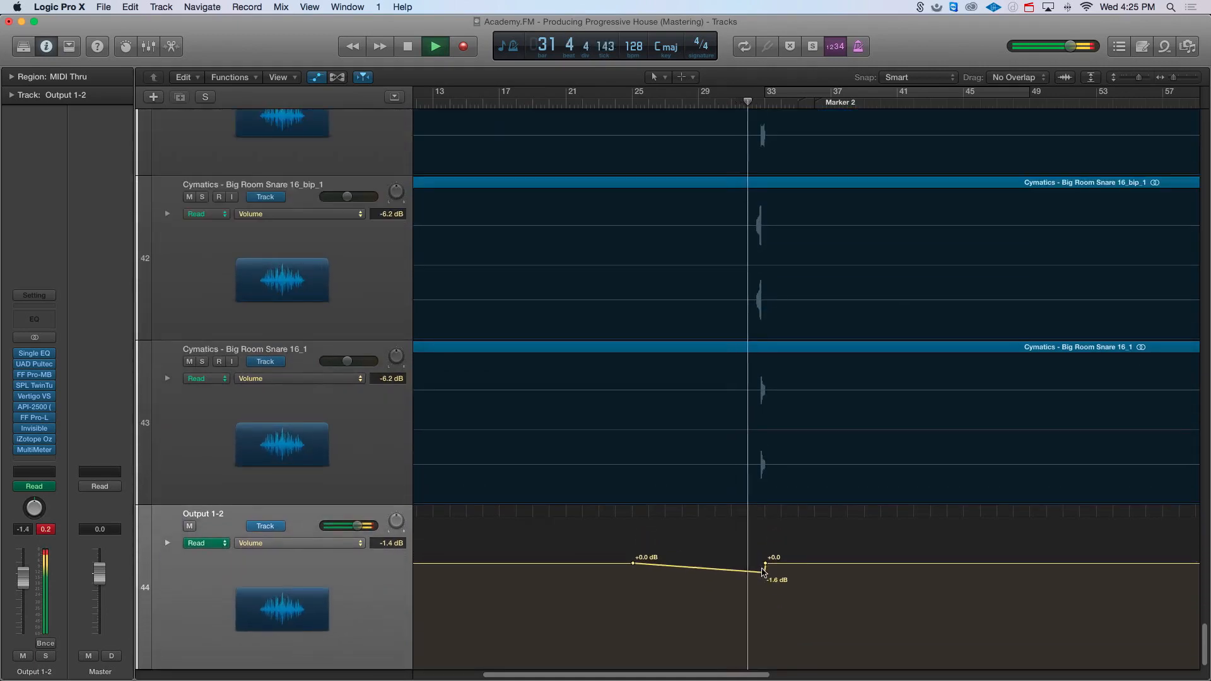
drag(764, 572, 765, 581)
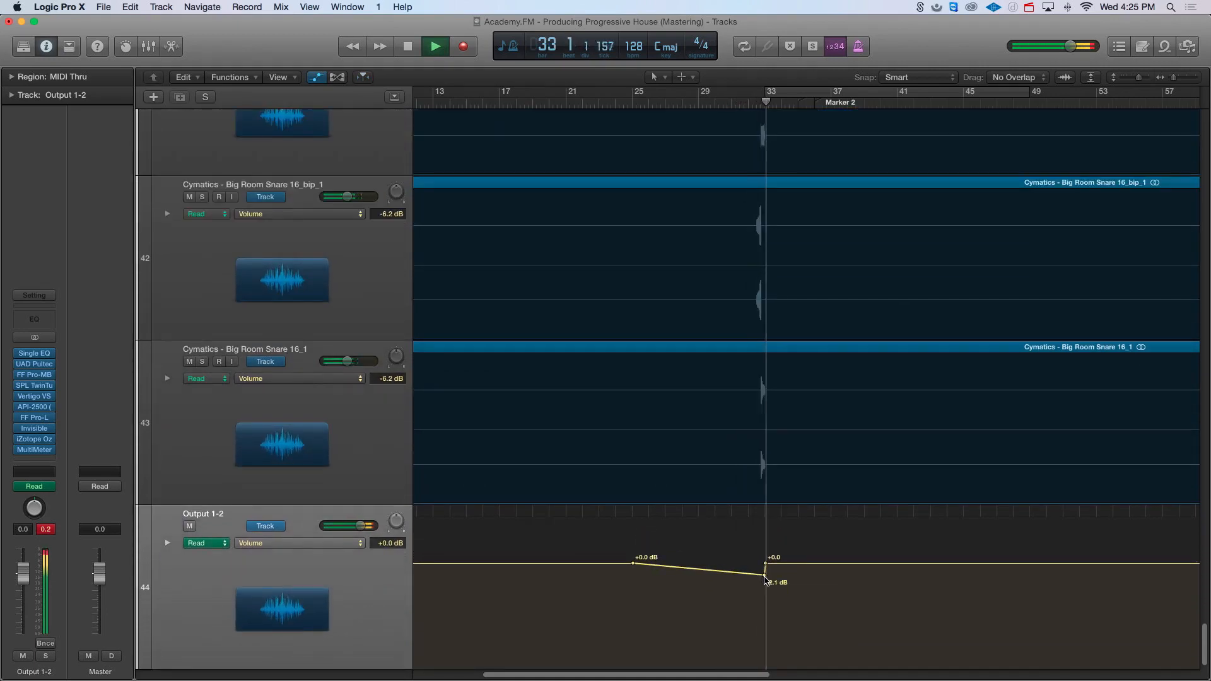
- Hide the track automation and zoom the arrangement out horizontally to show the lead, kick, chord and bass tracks
key(a)
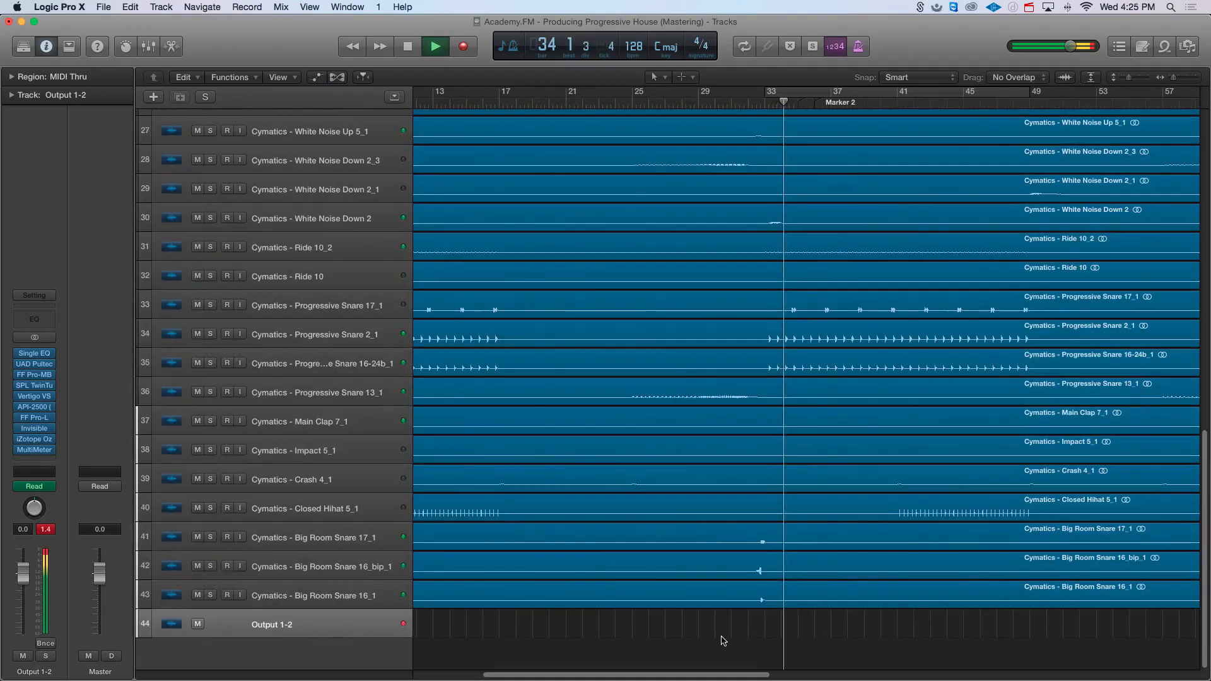
key(super+Left)
key(super+Up)
key(super+Up)
key(super+Down)
key(super+Down)
key(super+Down)
scroll(813, 369, up, 15)
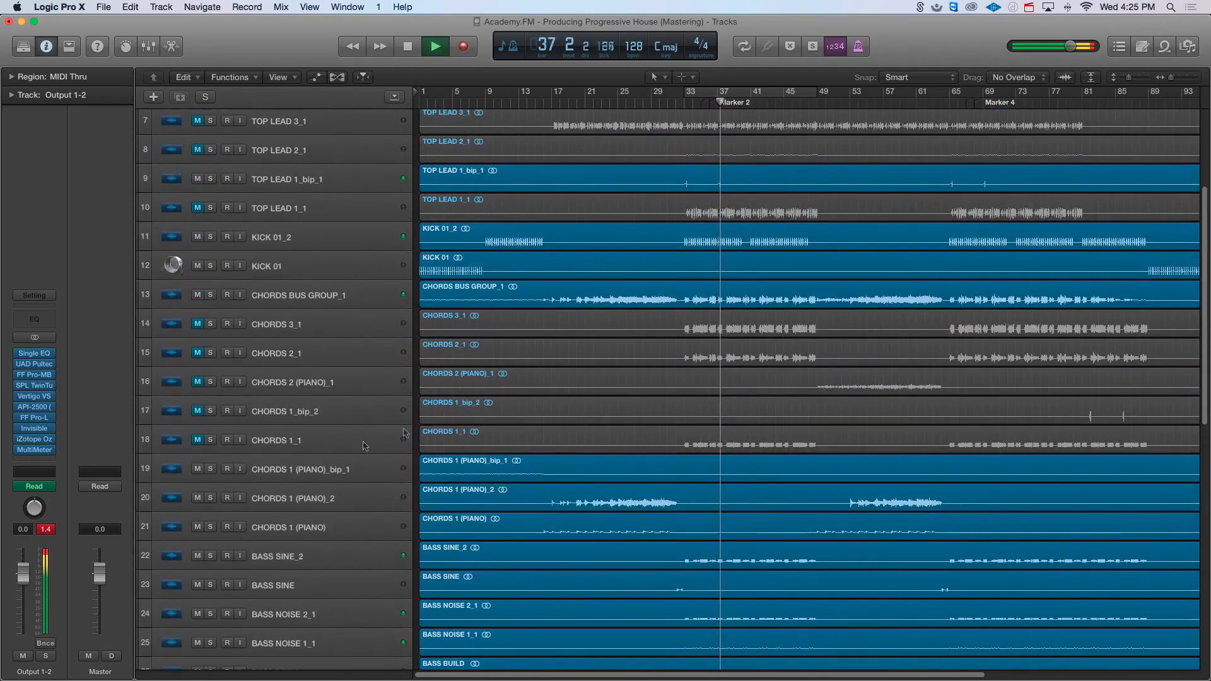
- Audition the track from bar 32 with all Output 1-2 plug-ins except MultiMeter bypassed
key(space)
click(674, 106)
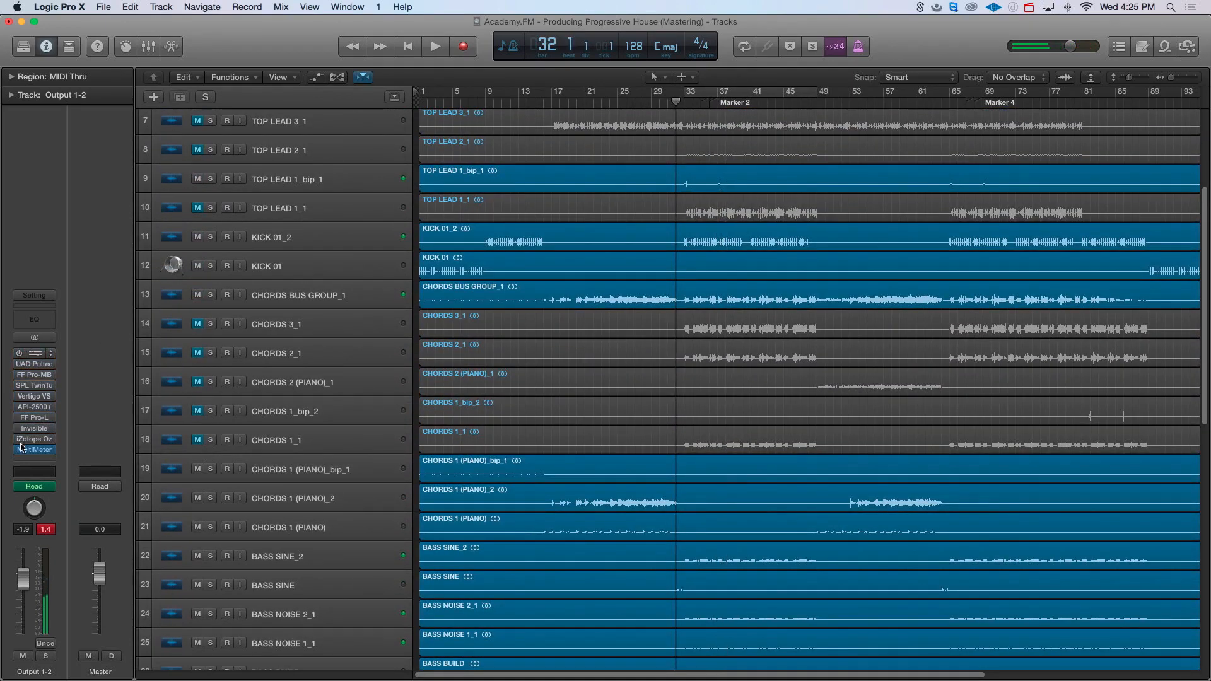
key(space)
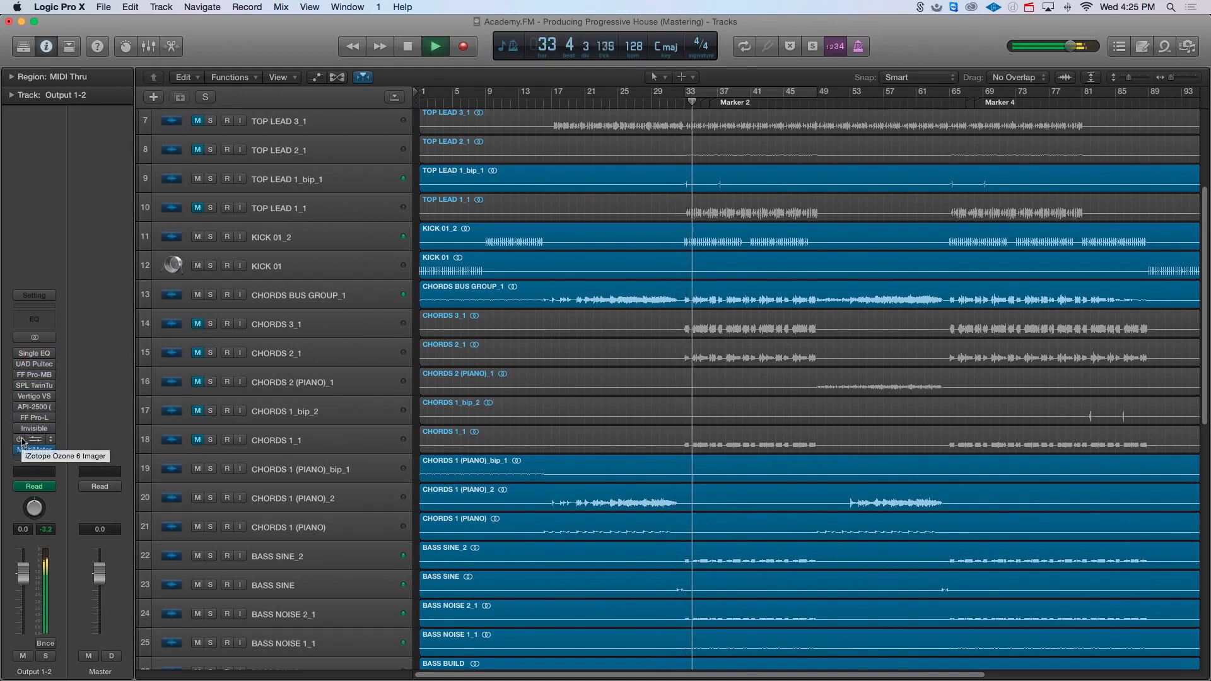
- Replay the track from bar 32 with the Output 1-2 plug-ins re-enabled for comparison, and select the CHORDS BUS GROUP_1 region
click(675, 103)
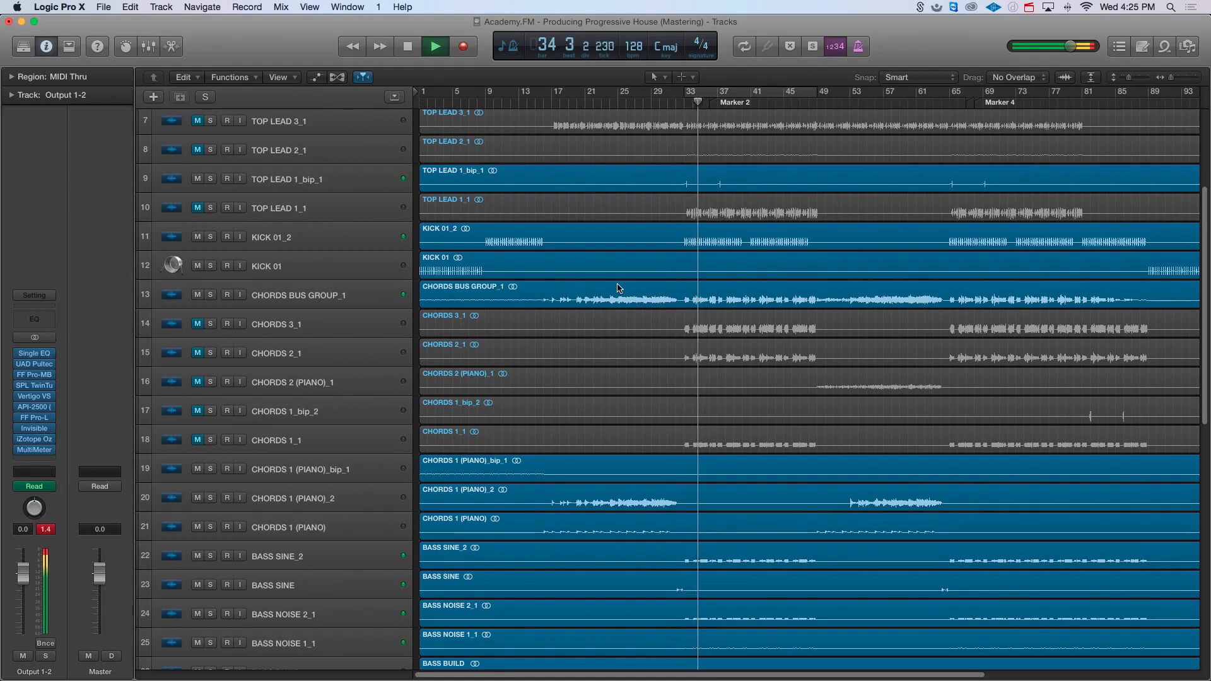
click(611, 319)
click(617, 296)
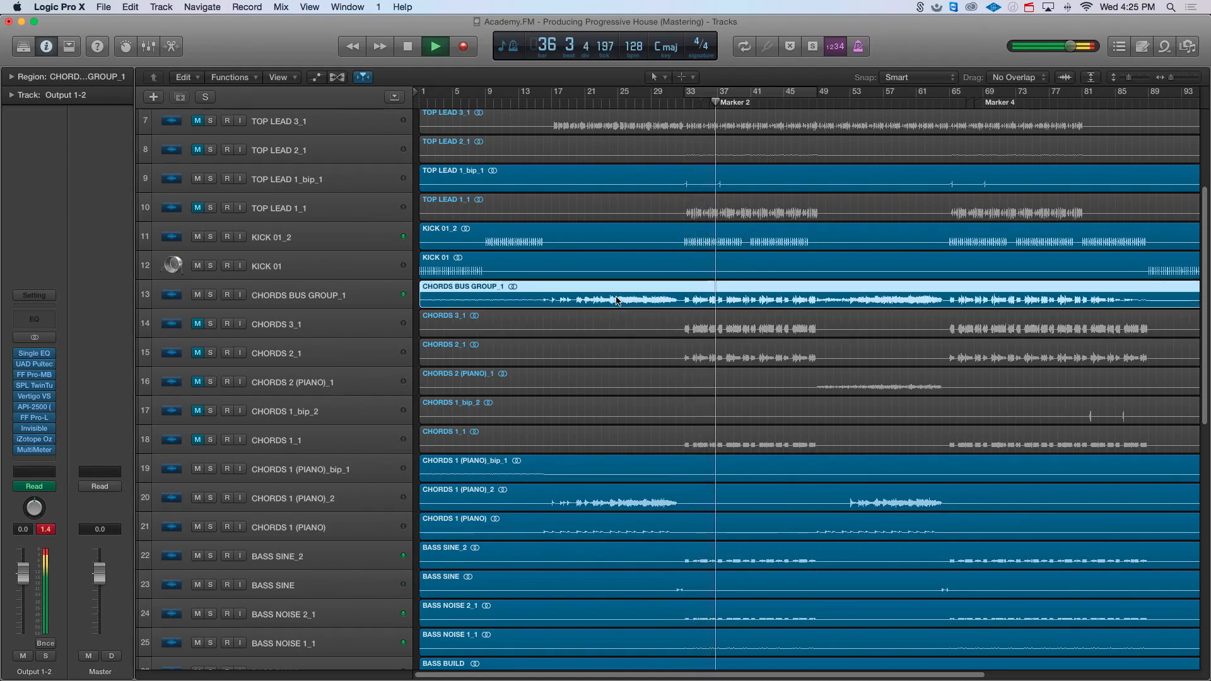
key(space)
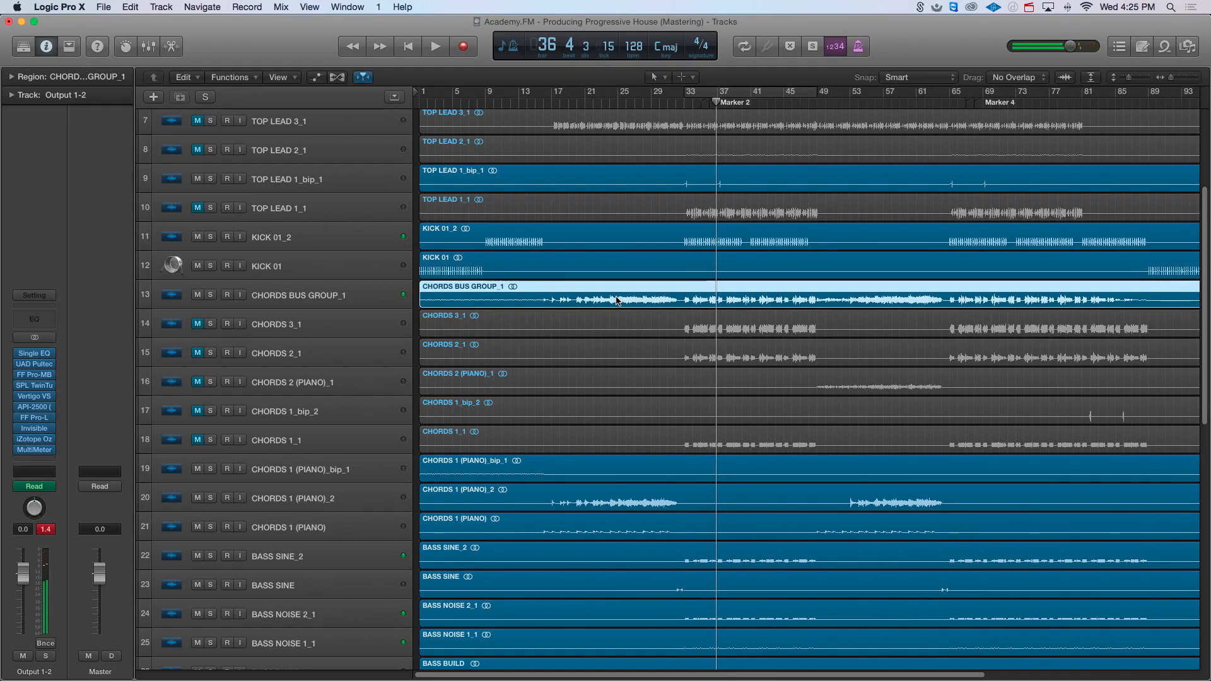